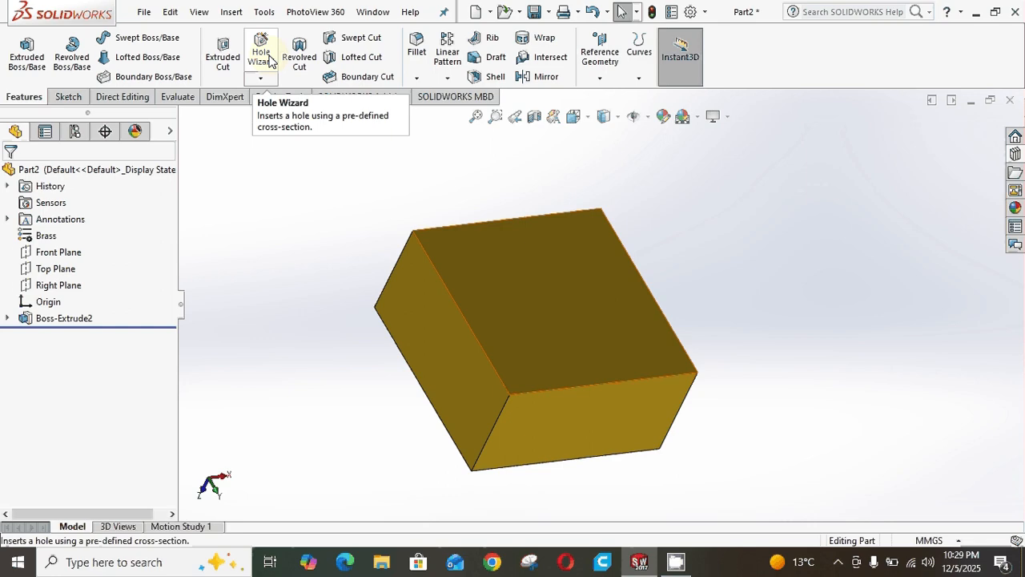
Step: Start a Hole Wizard hole of the counterbore type using the ANSI Metric standard
click(261, 54)
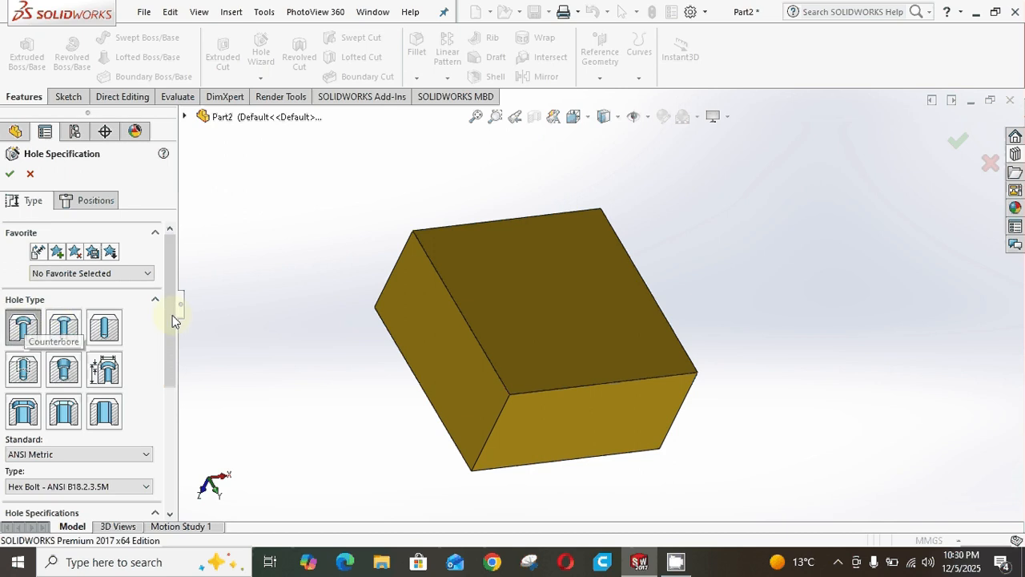
drag(173, 314, 174, 350)
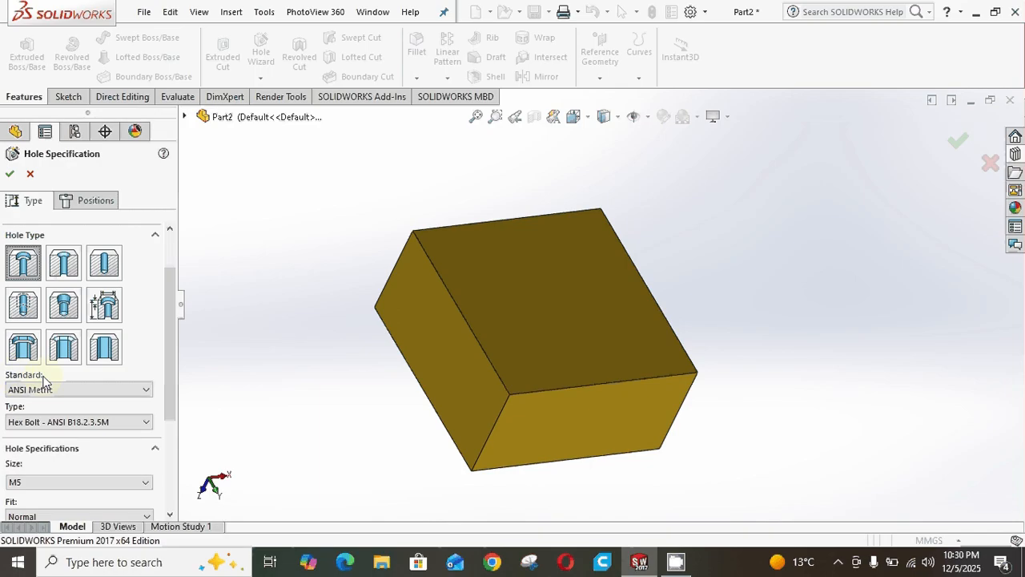
click(74, 389)
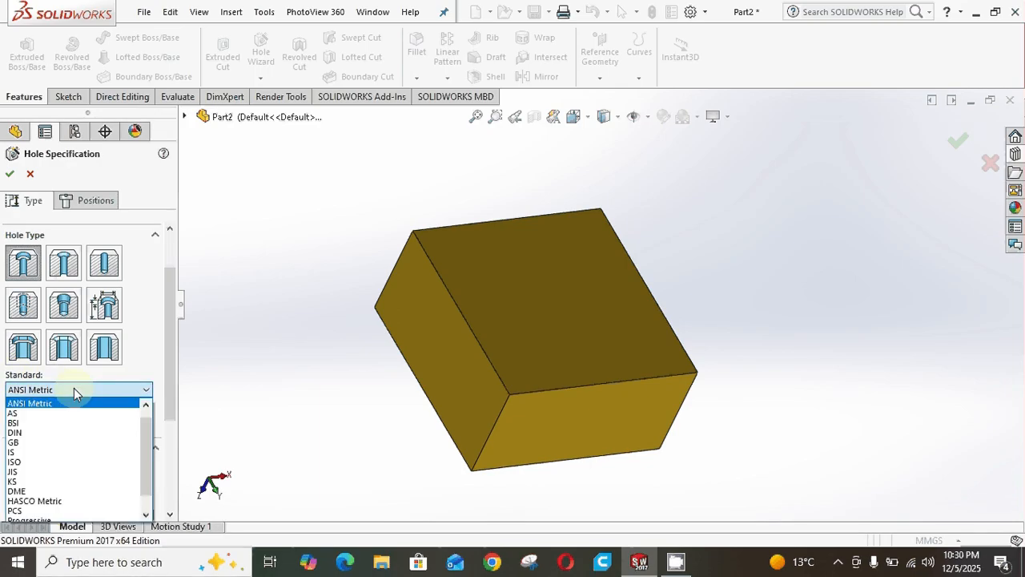
scroll(70, 401, up, 1)
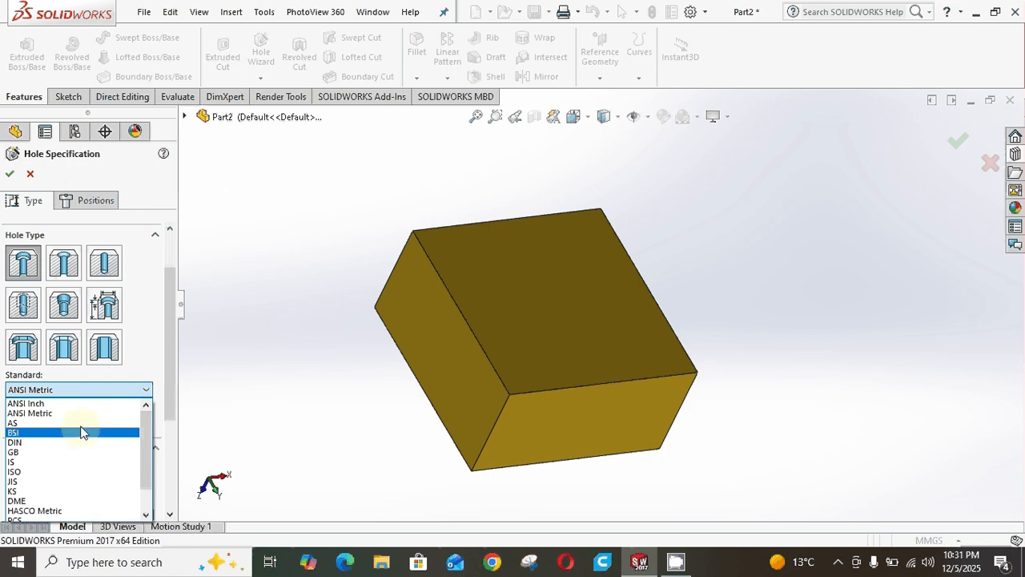
click(83, 415)
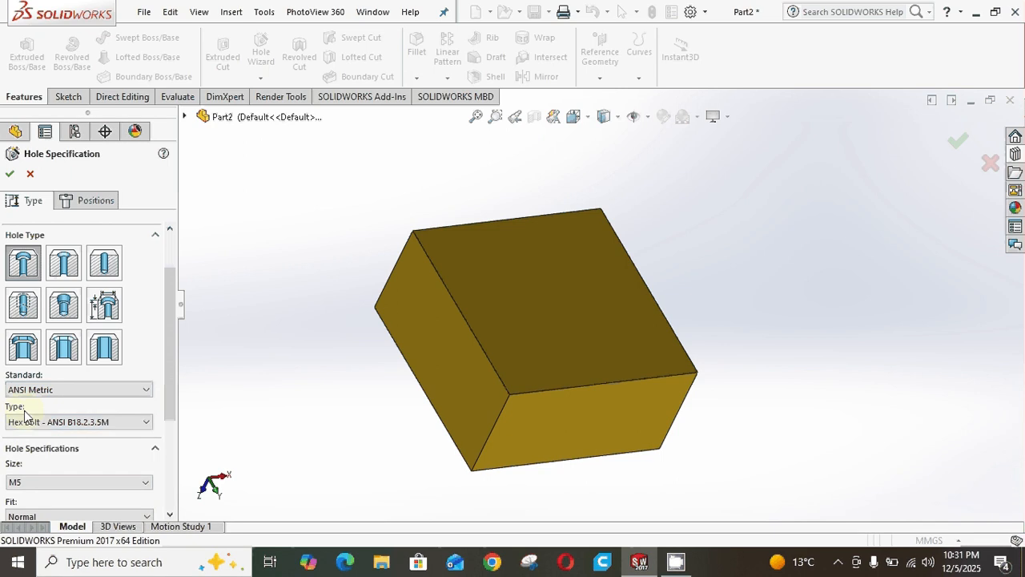
Step: Review the fastener types, sizes and fits available for the ANSI Metric counterbore hole
click(83, 424)
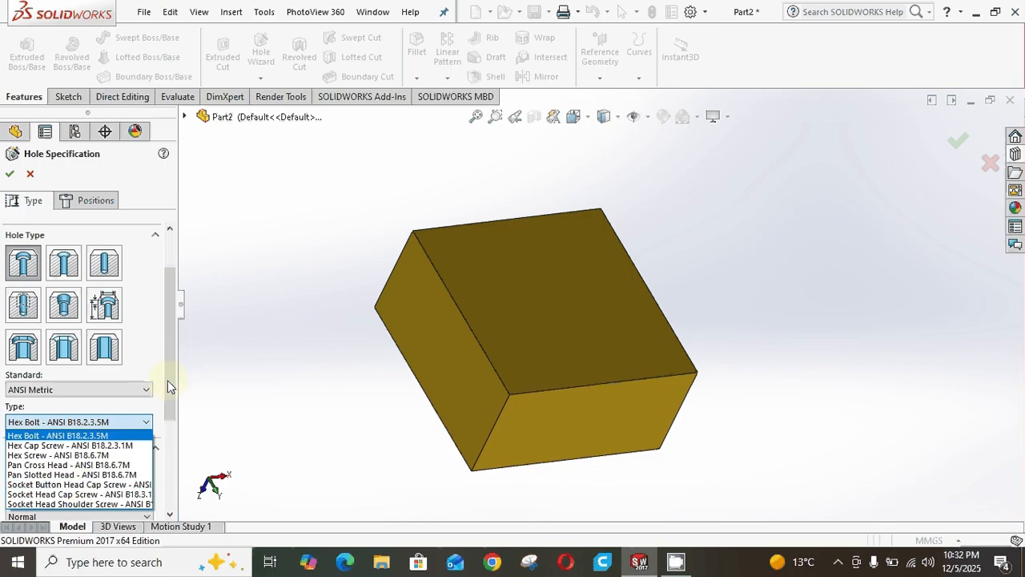
click(170, 410)
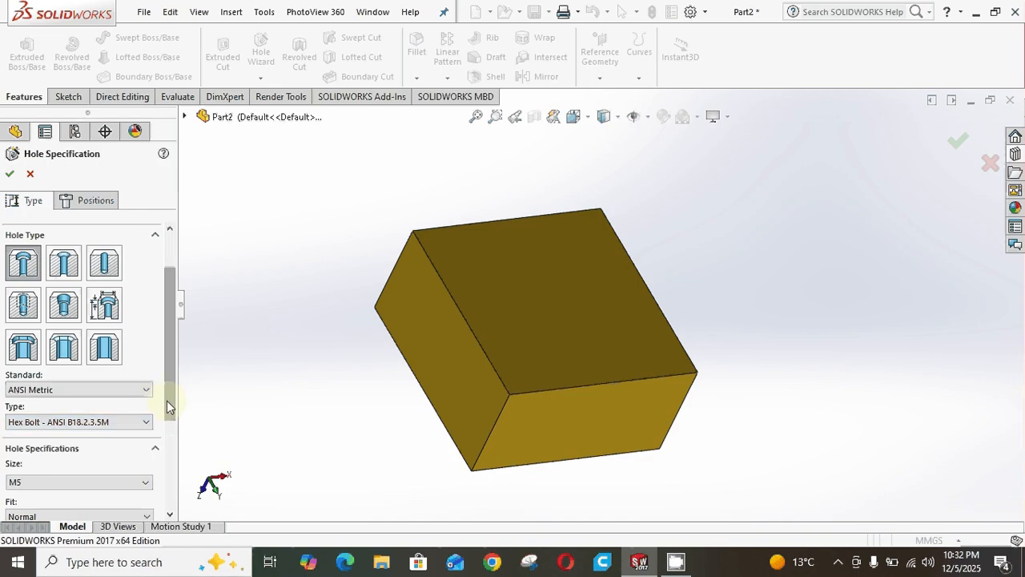
drag(167, 401, 171, 440)
scroll(171, 449, down, 1)
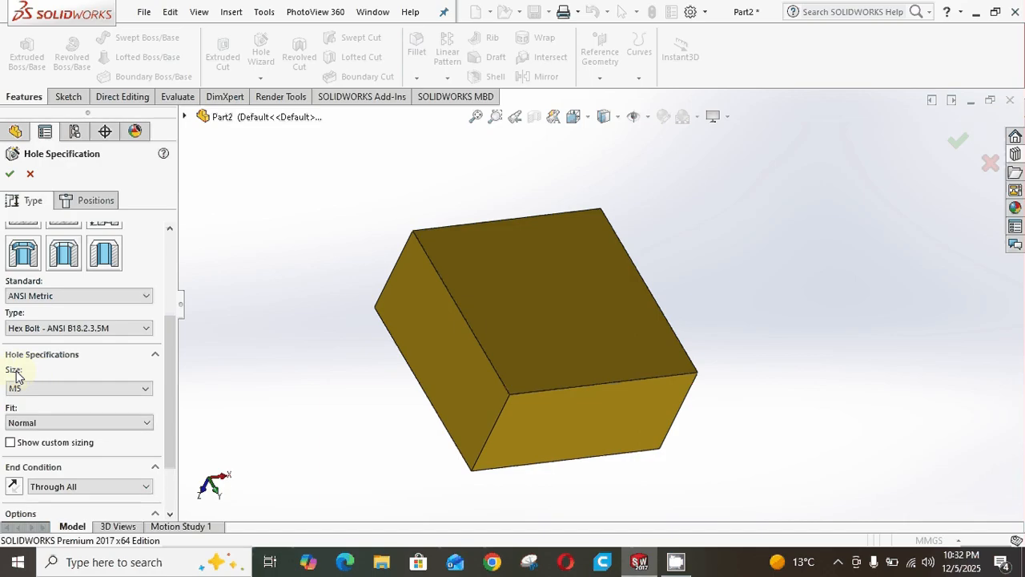
click(146, 388)
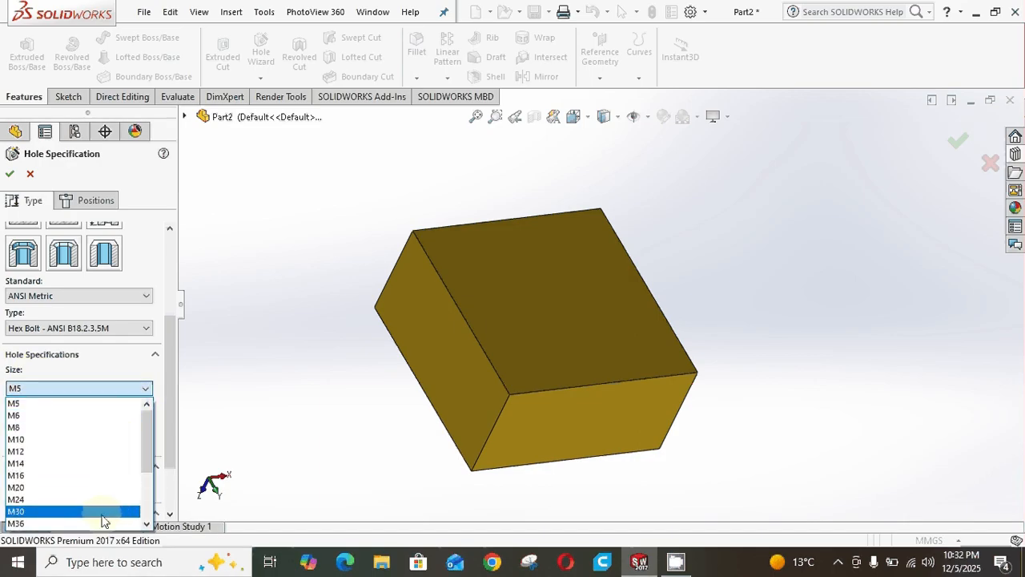
click(146, 391)
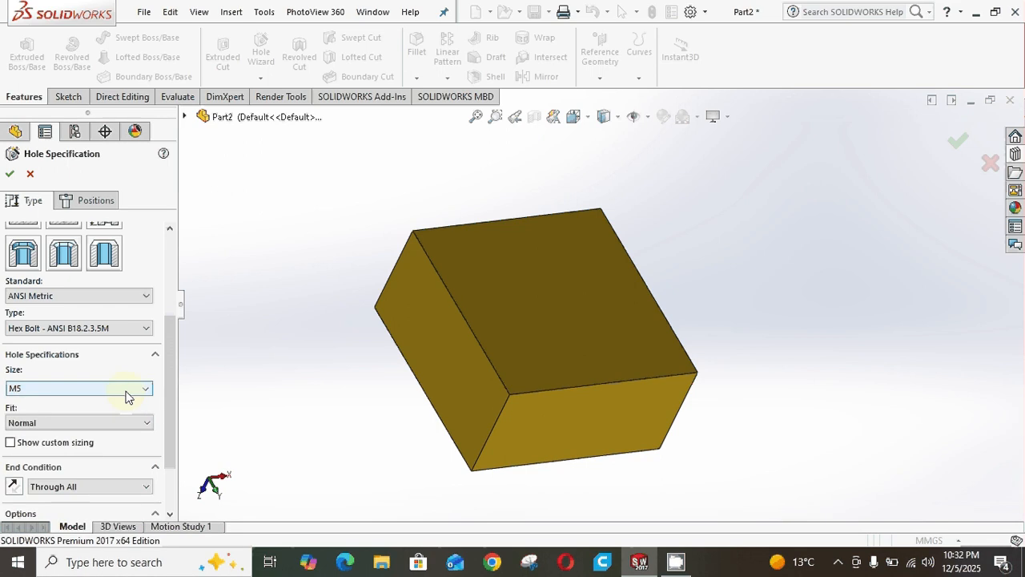
scroll(169, 384, down, 2)
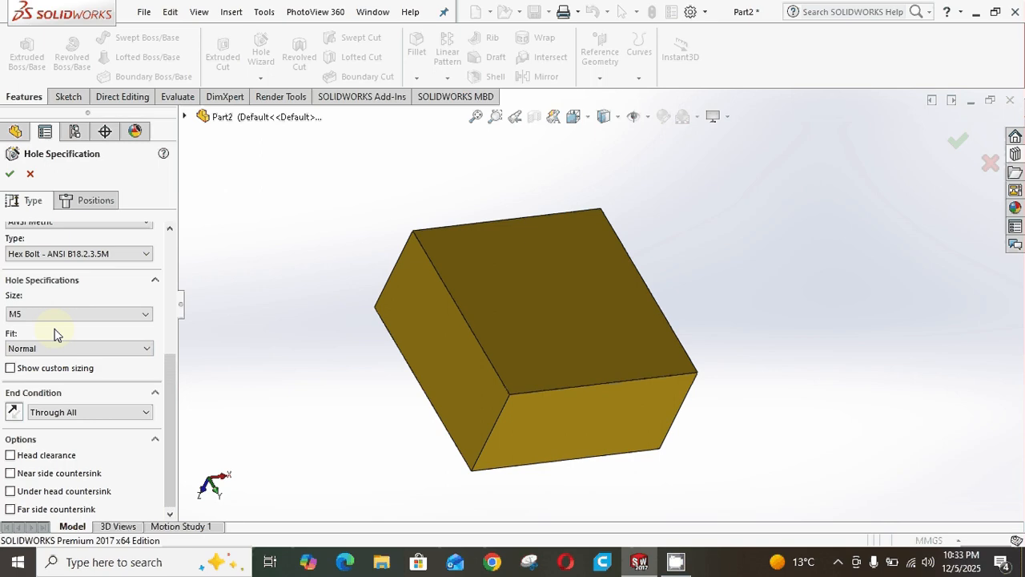
click(64, 347)
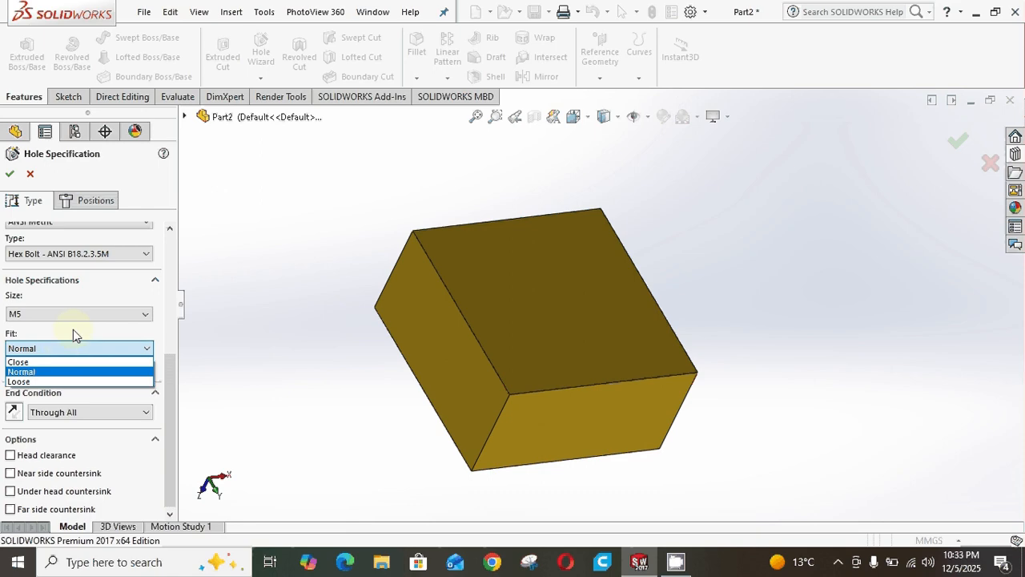
click(74, 328)
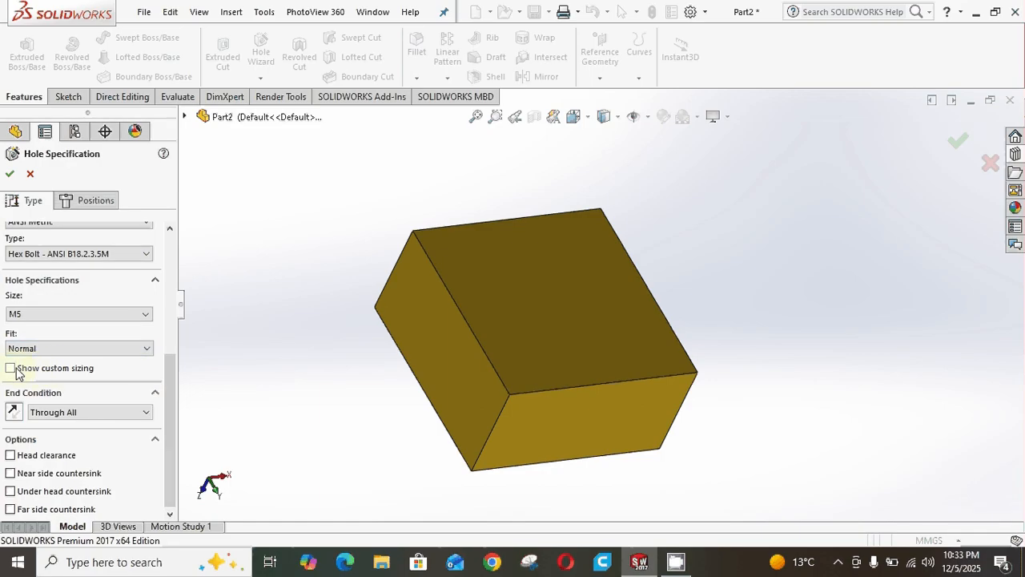
Step: Show custom sizing for the counterbore hole and review its end conditions, keeping Through All
click(53, 371)
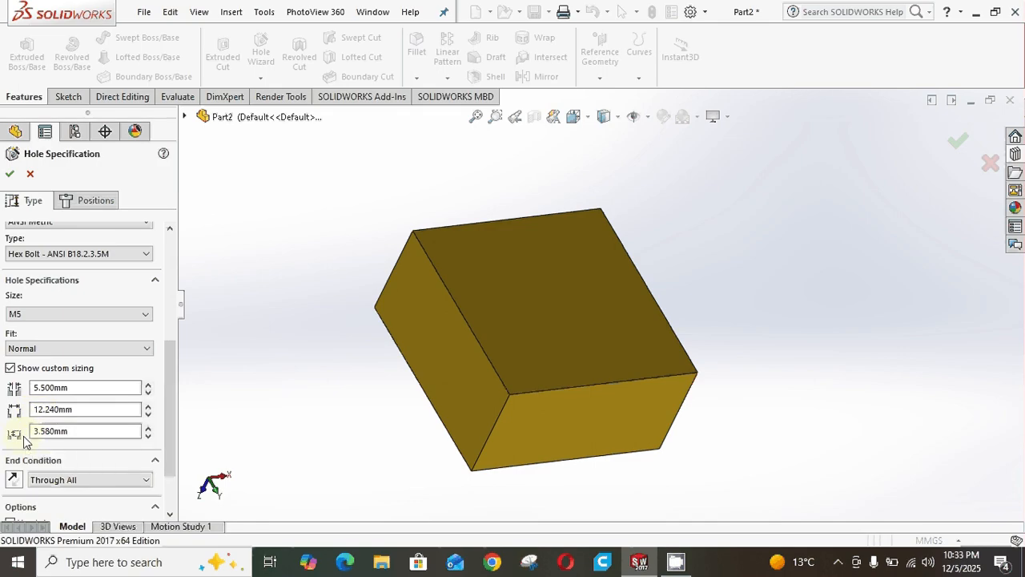
drag(166, 389, 170, 415)
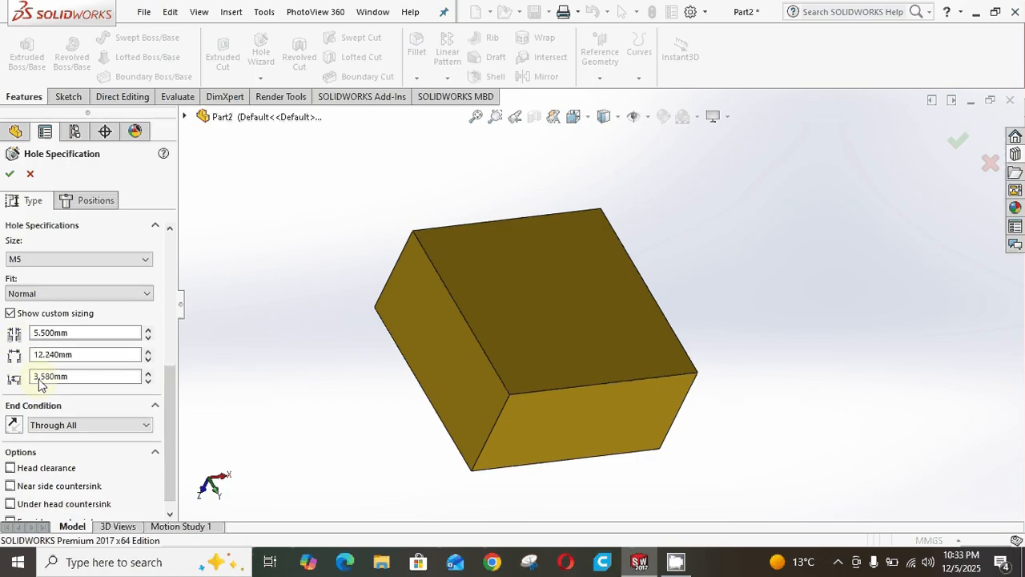
click(63, 430)
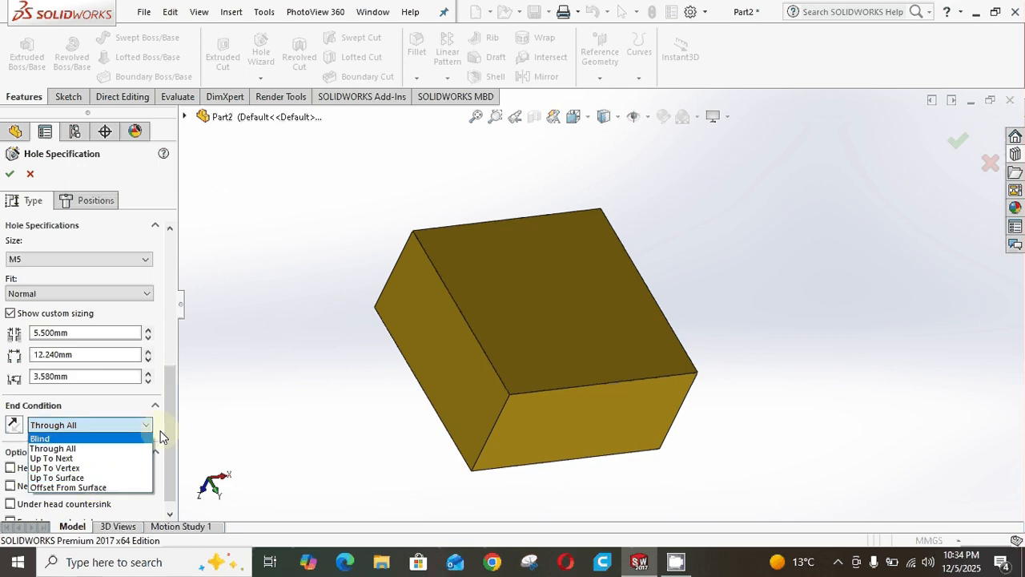
click(77, 426)
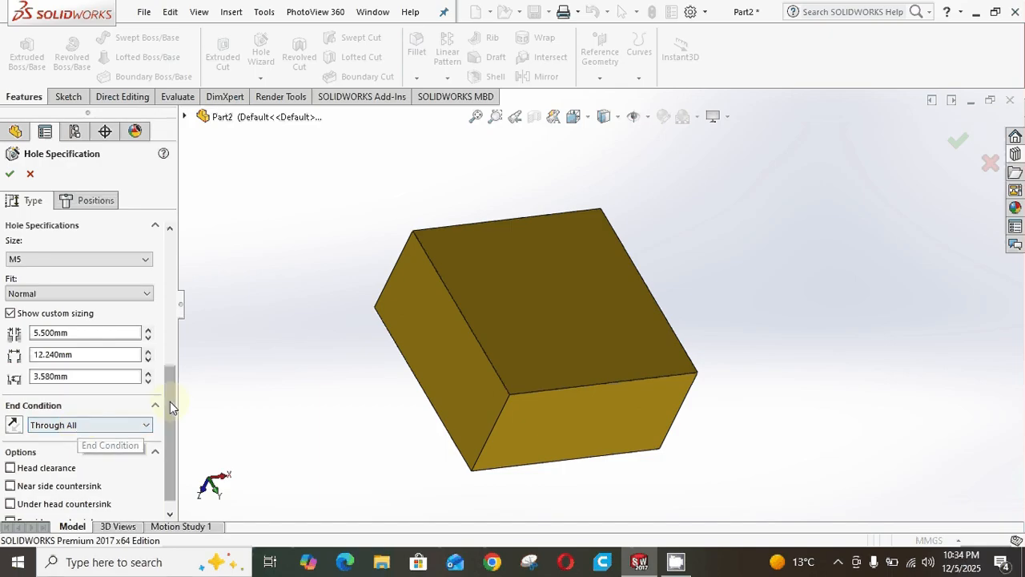
Step: Enable head clearance and the near side countersink for the counterbore hole
drag(170, 401, 171, 437)
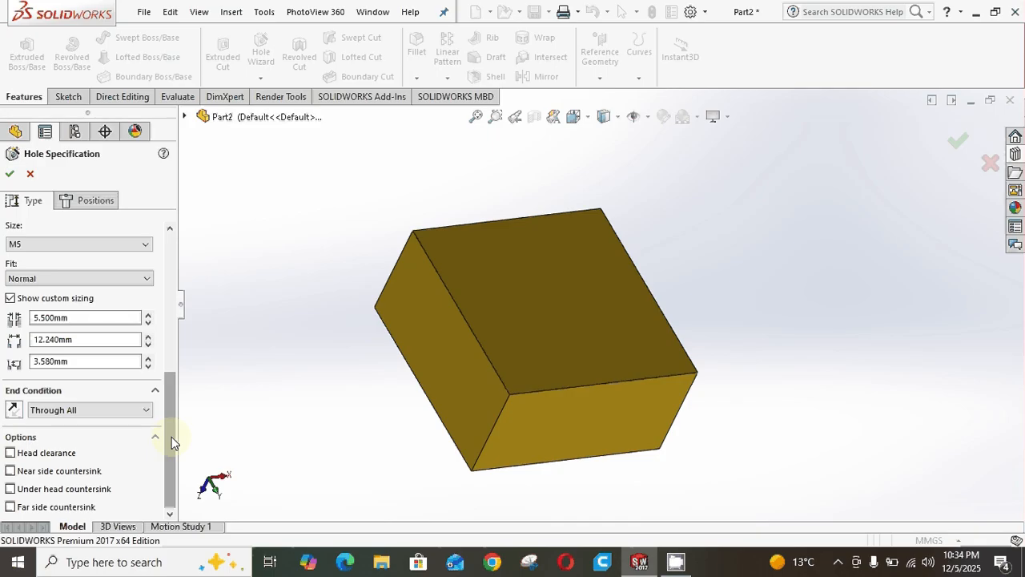
click(38, 453)
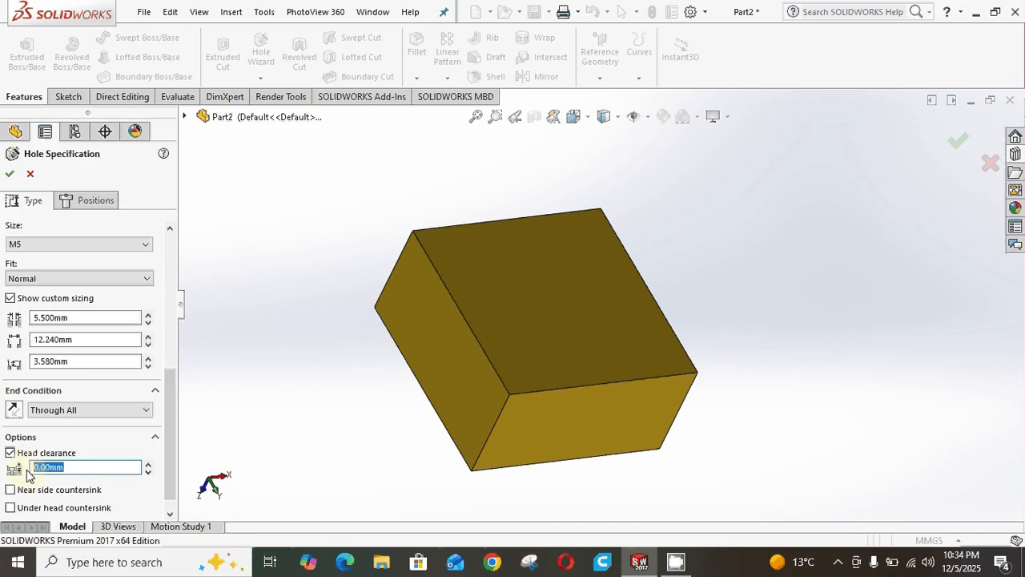
drag(168, 452, 164, 466)
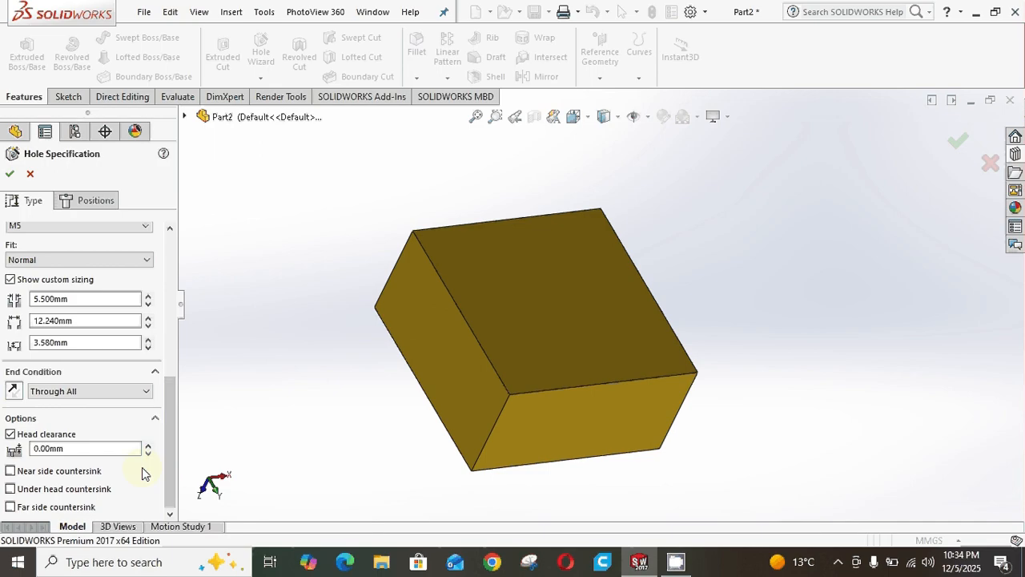
click(13, 473)
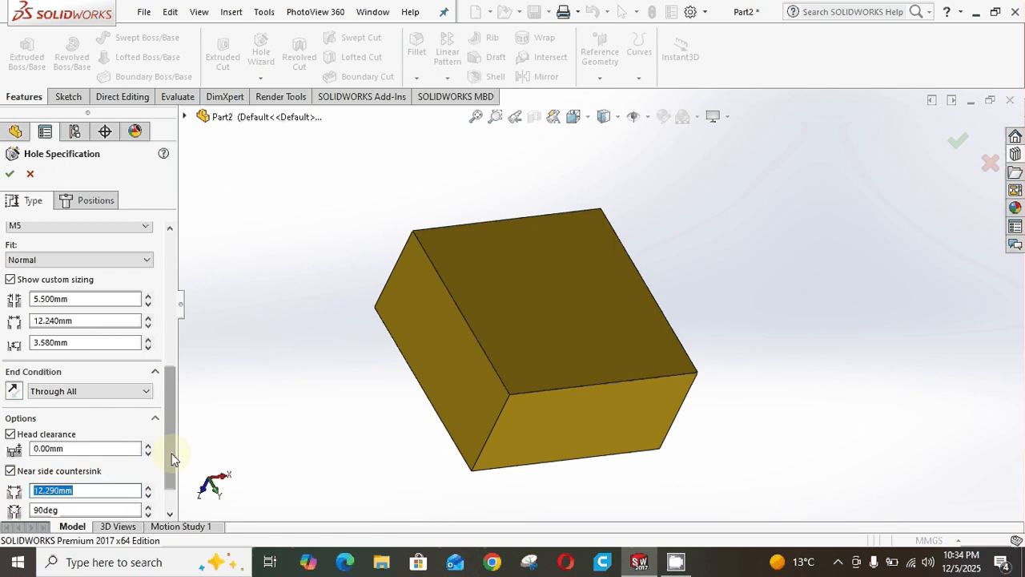
drag(172, 455, 175, 480)
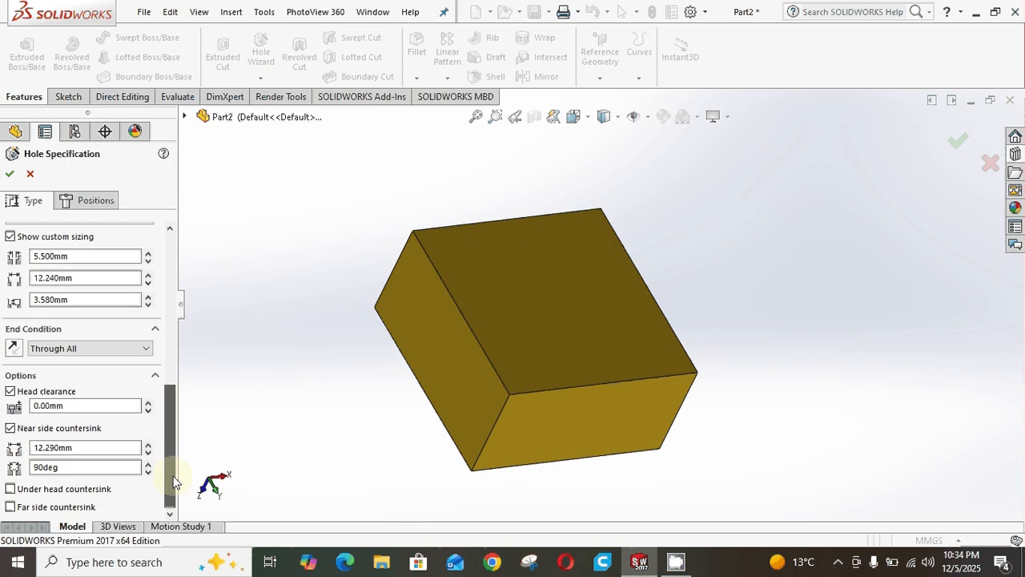
Step: Enable the under head and far side countersinks and review the hole's full specification
click(104, 490)
drag(167, 451, 169, 474)
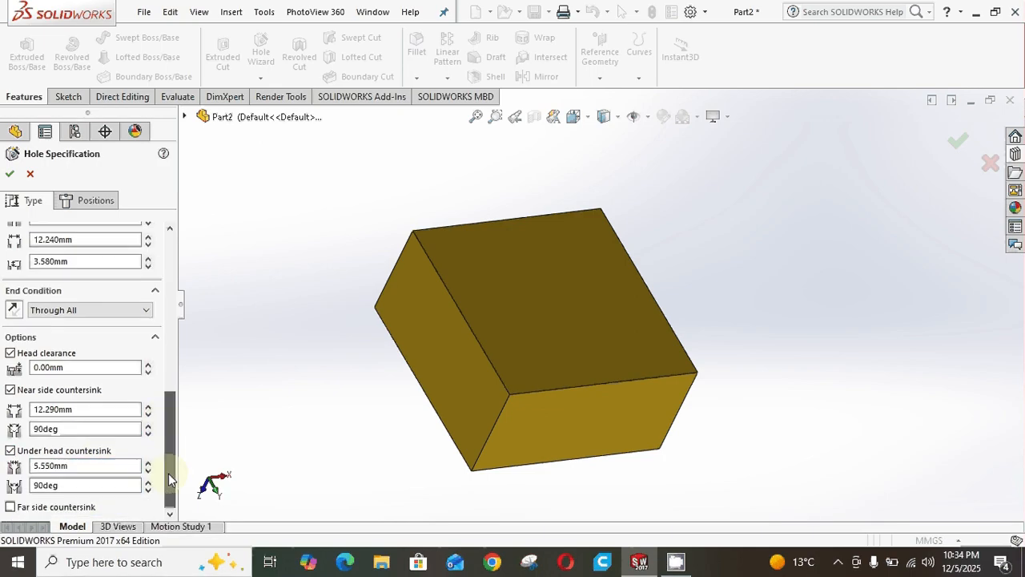
click(69, 485)
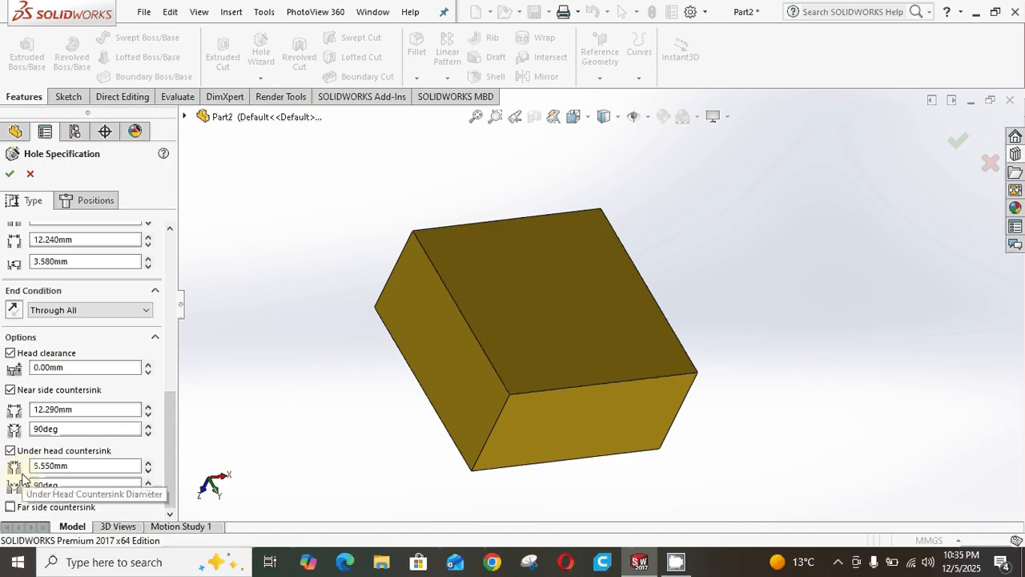
click(11, 506)
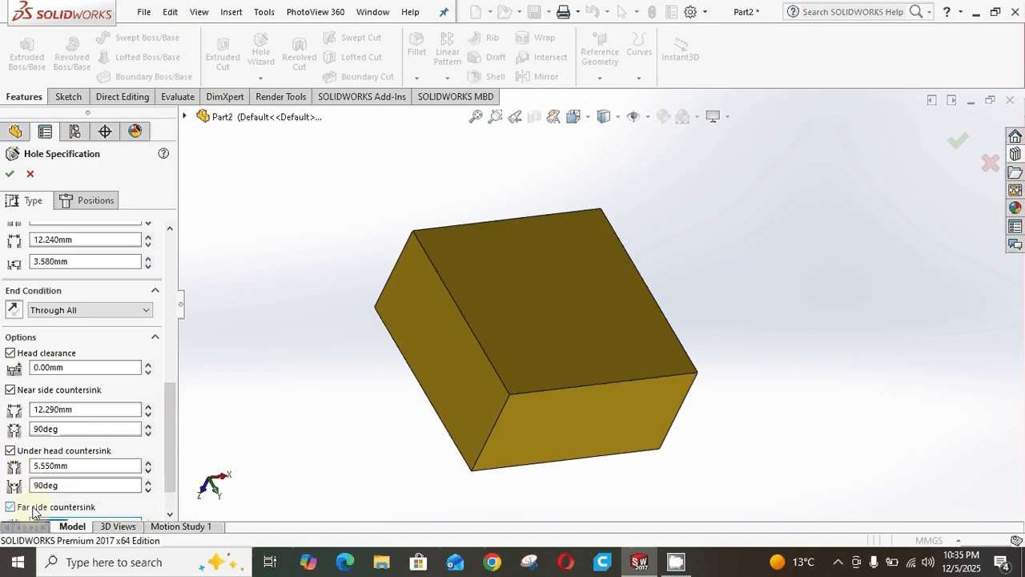
drag(170, 469, 174, 496)
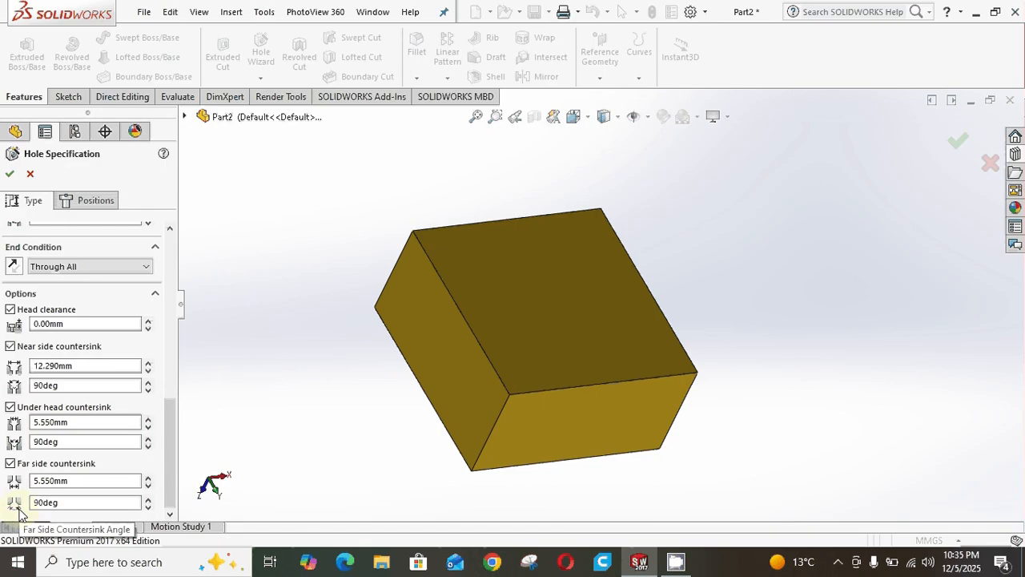
drag(167, 429, 176, 267)
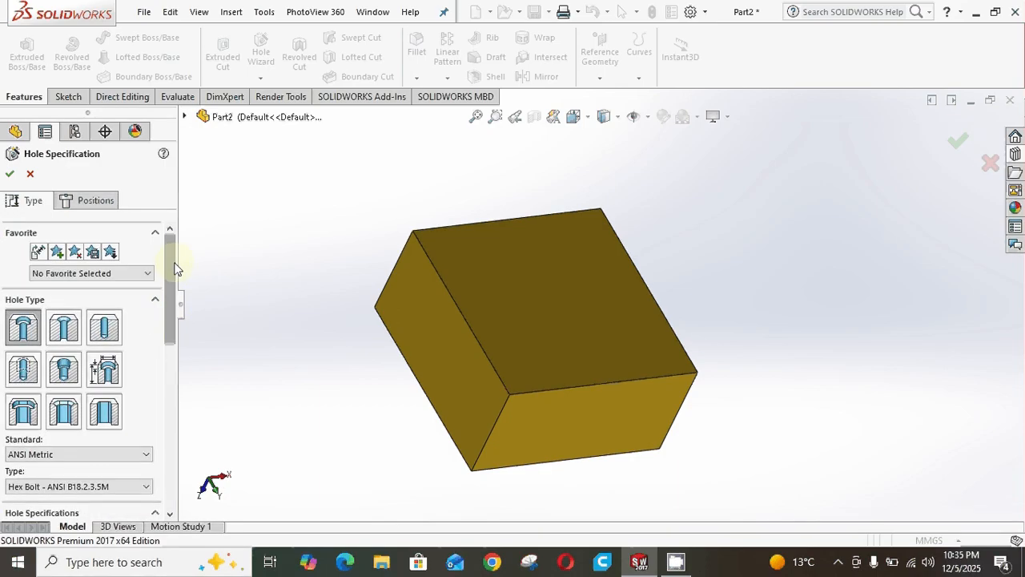
drag(168, 304, 171, 508)
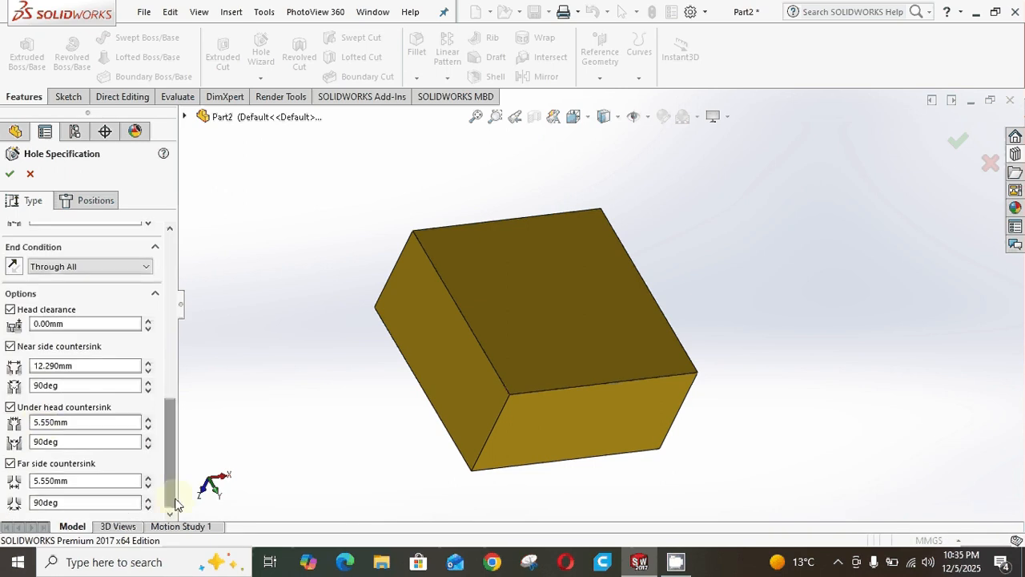
Step: Turn off head clearance and the near side, under head and far side countersinks
click(10, 407)
click(9, 347)
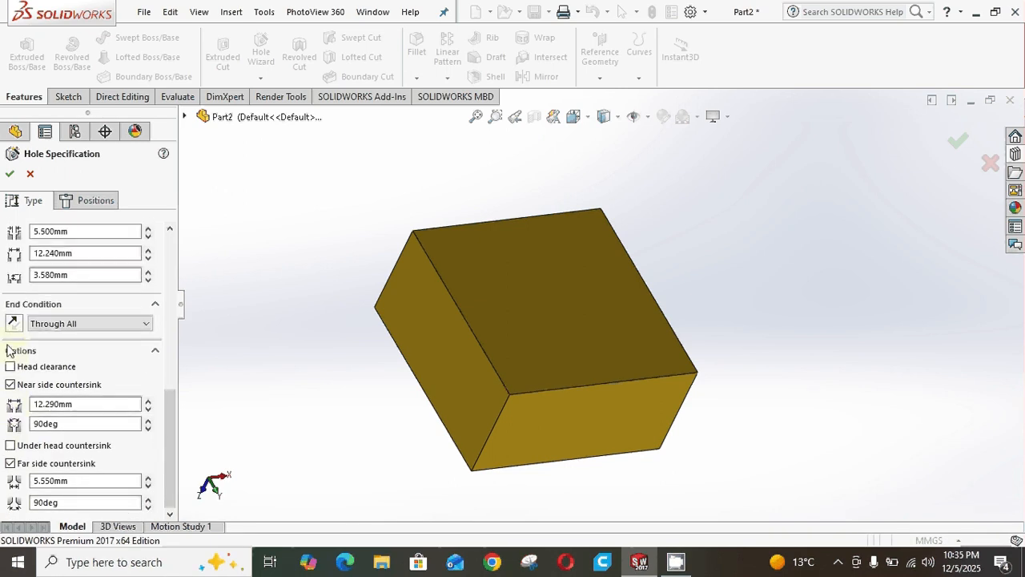
click(10, 464)
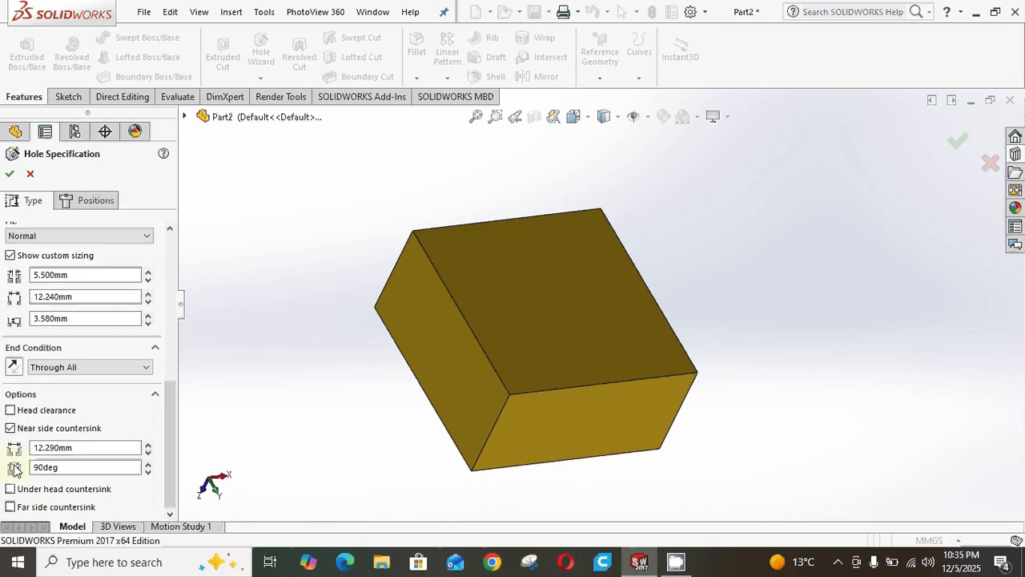
click(11, 428)
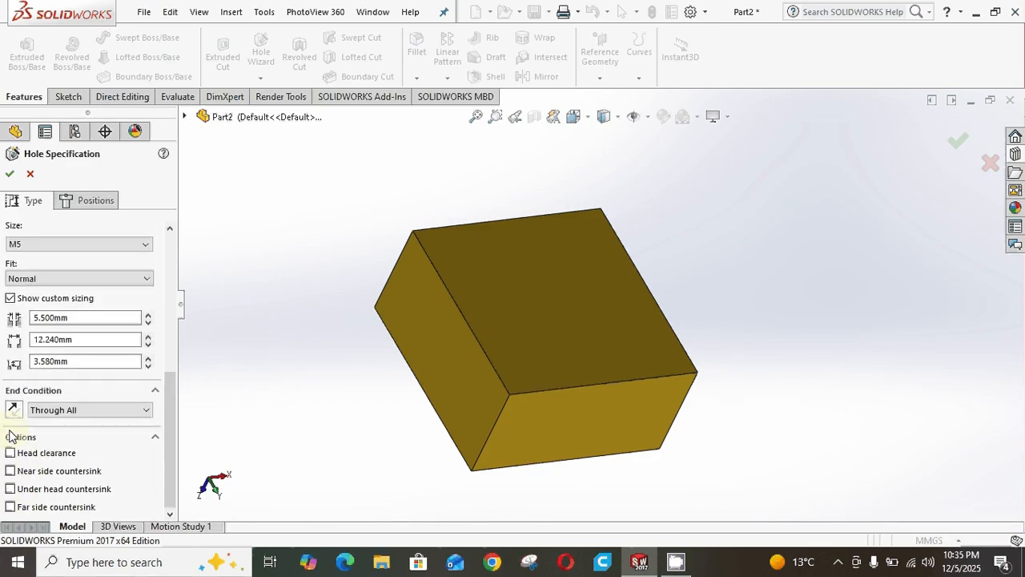
Step: Select the counterbore hole type again and set the standard back to ANSI Metric
scroll(25, 308, up, 3)
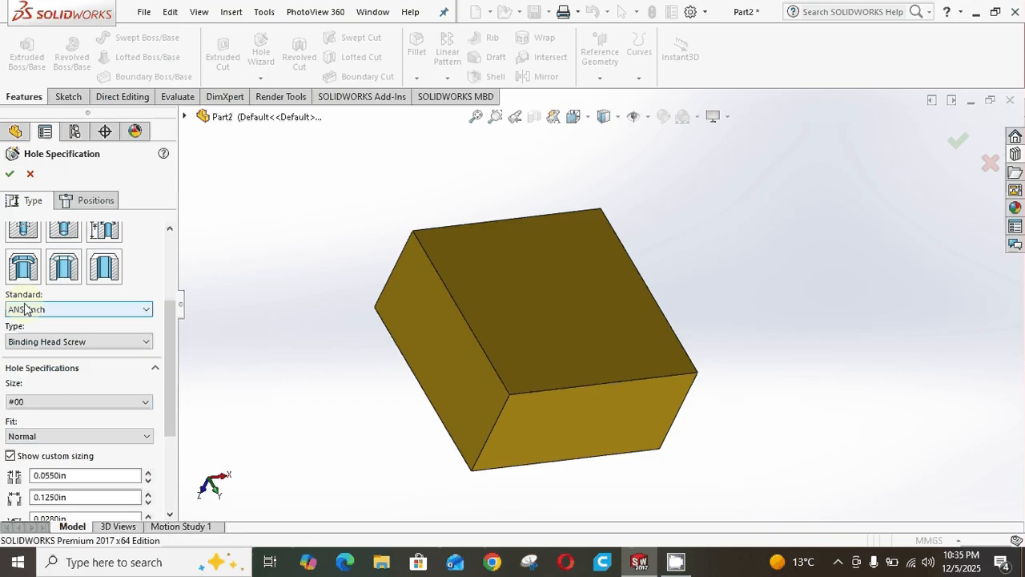
scroll(165, 350, up, 2)
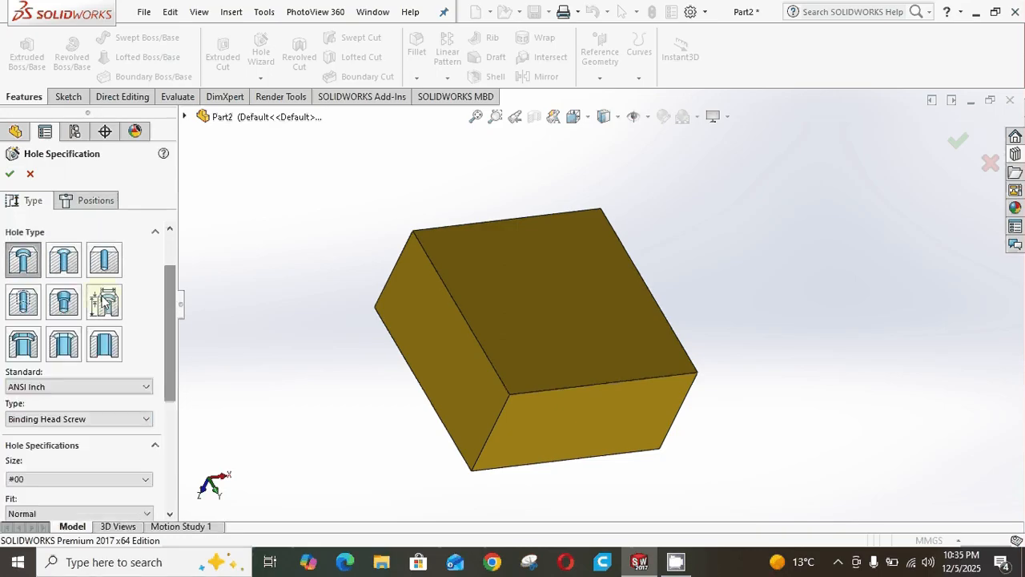
click(32, 268)
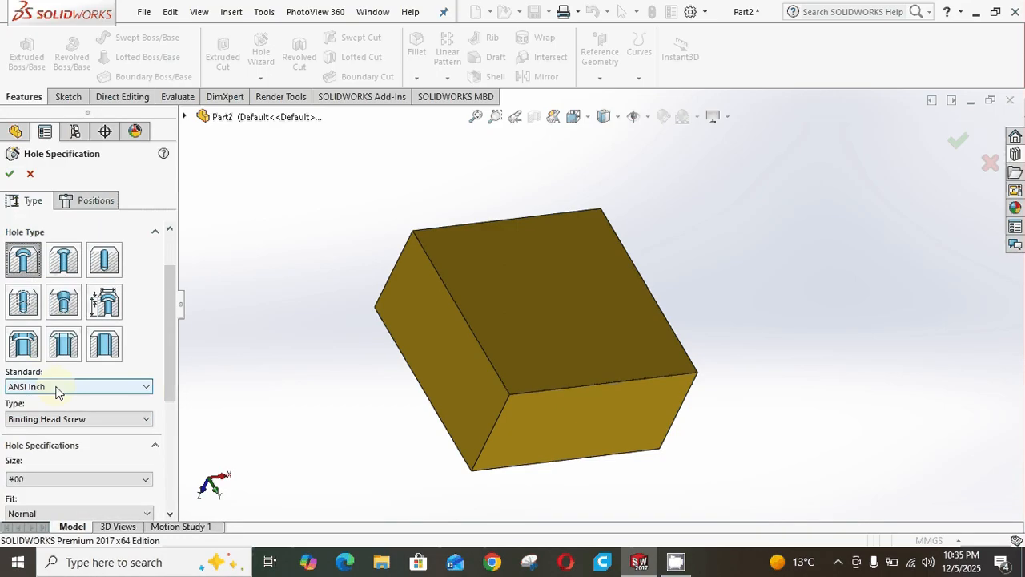
click(56, 386)
click(53, 411)
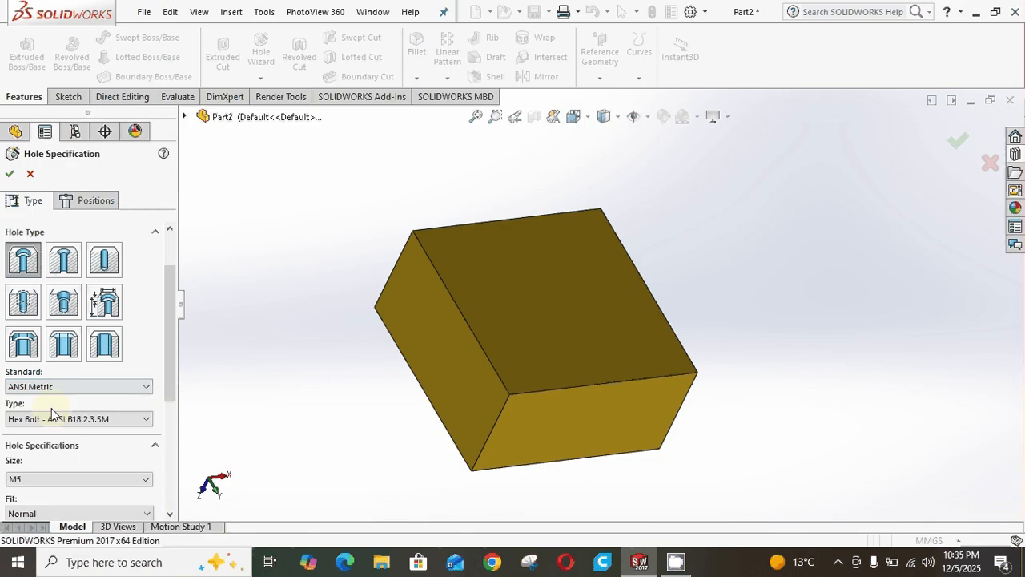
Step: Set the counterbore's fastener type to Socket Head Cap Screw
click(100, 421)
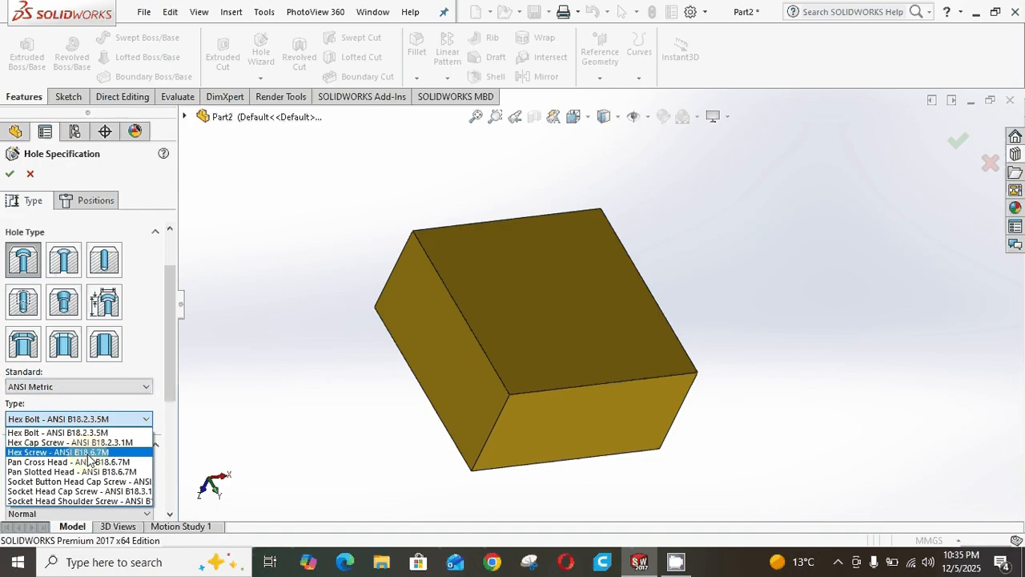
click(75, 491)
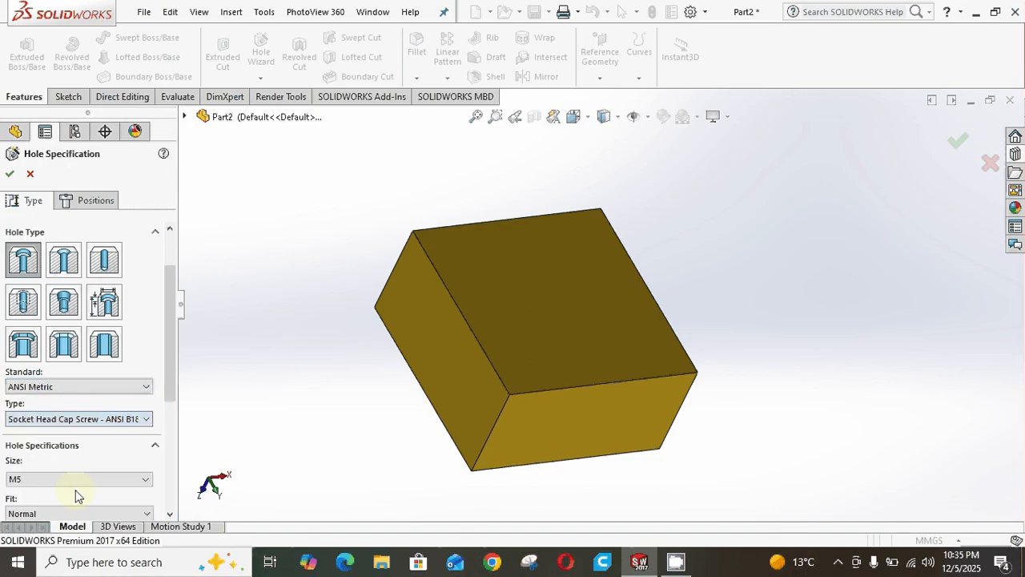
scroll(169, 379, down, 2)
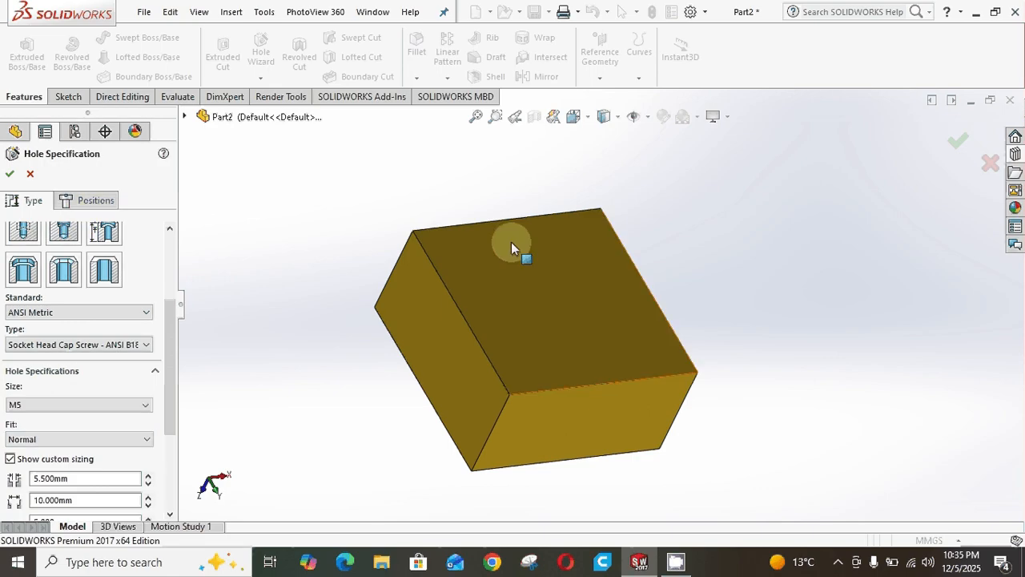
Step: Place one counterbore hole on the block's large upper face near the far corner, check its specification and create it
click(99, 204)
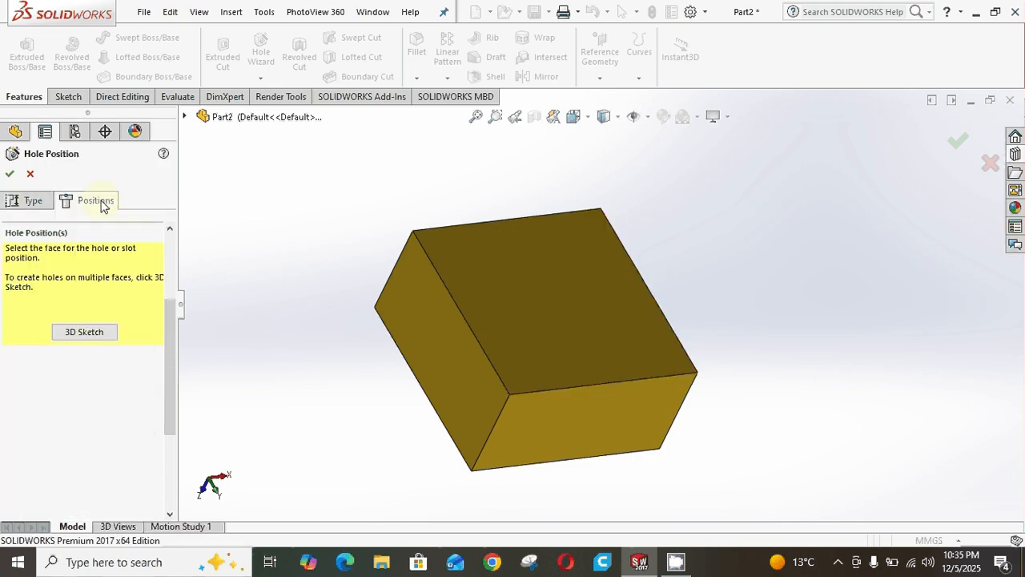
click(486, 279)
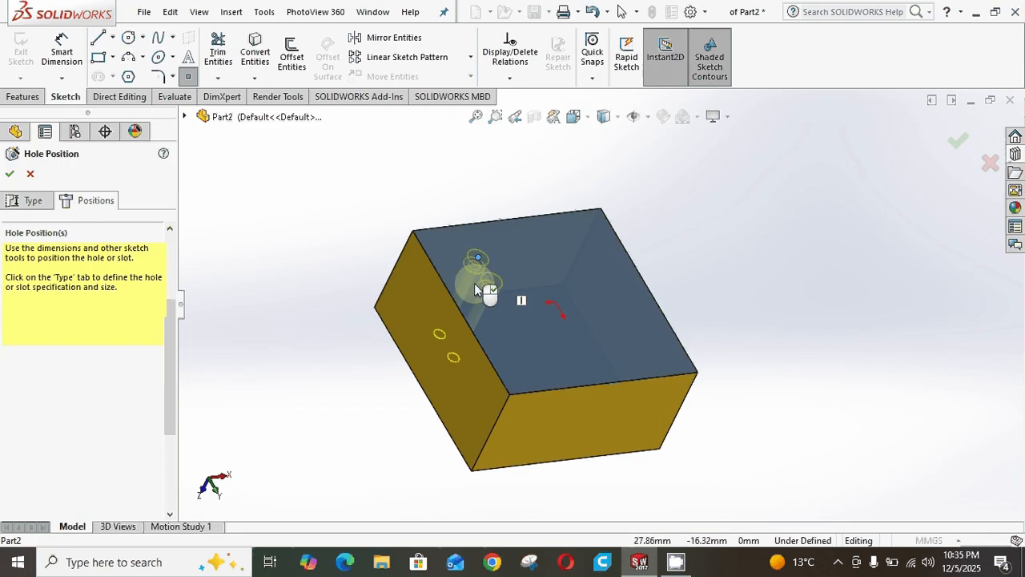
click(478, 259)
click(33, 201)
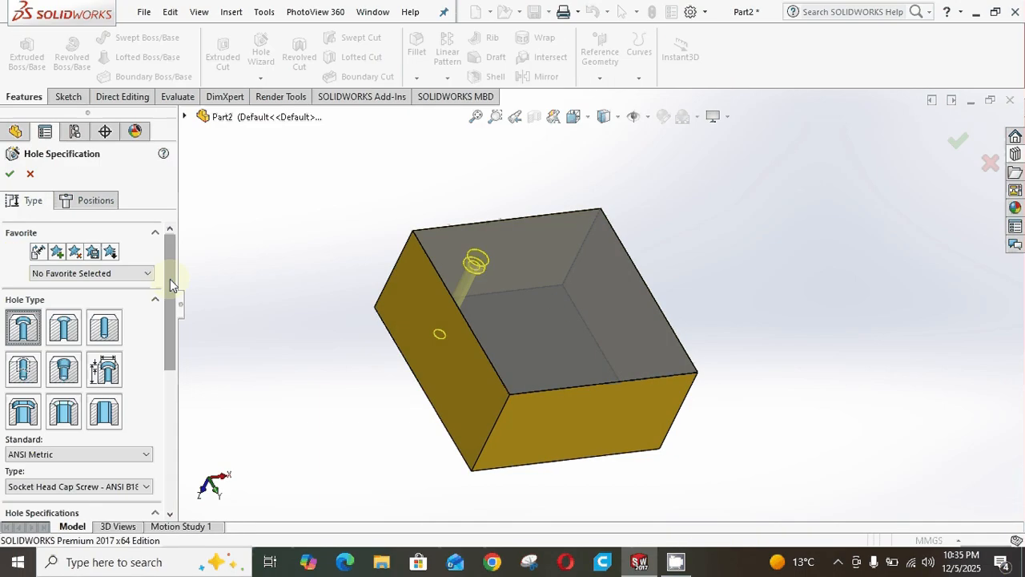
scroll(167, 369, down, 3)
scroll(160, 392, down, 3)
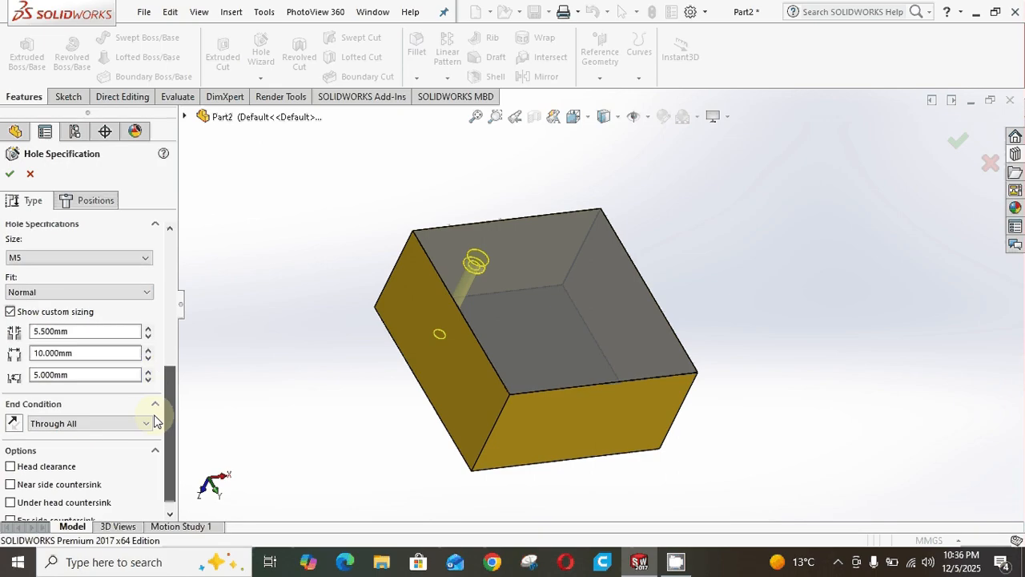
drag(167, 404, 192, 263)
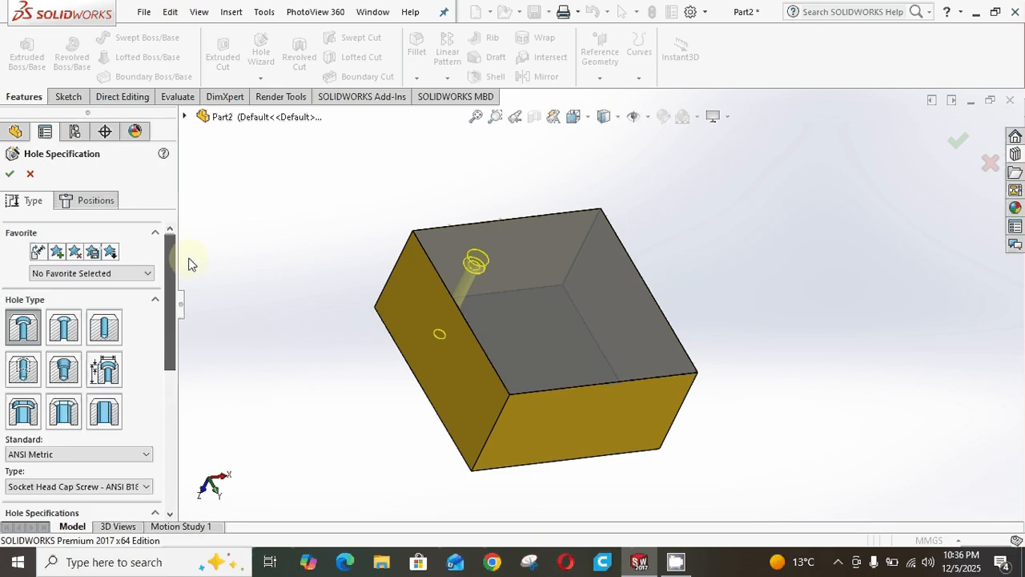
click(10, 175)
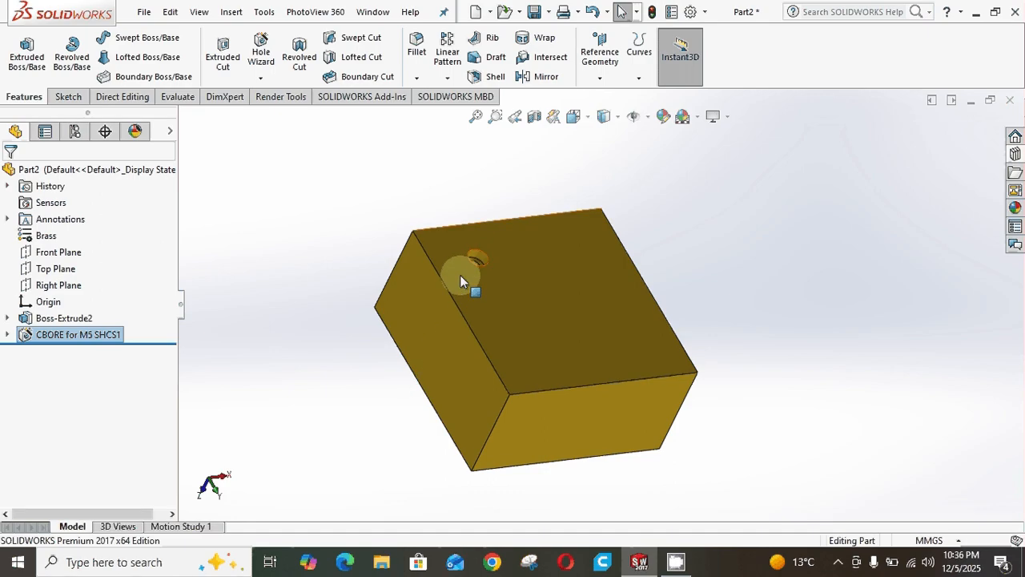
Step: Edit the M5 counterbore hole to add a near side countersink and apply the change
mouse_move(460, 275)
middle_down()
mouse_move(454, 286)
mouse_move(478, 286)
mouse_move(458, 278)
mouse_move(455, 348)
mouse_move(492, 282)
mouse_move(461, 276)
middle_up()
scroll(460, 272, down, 4)
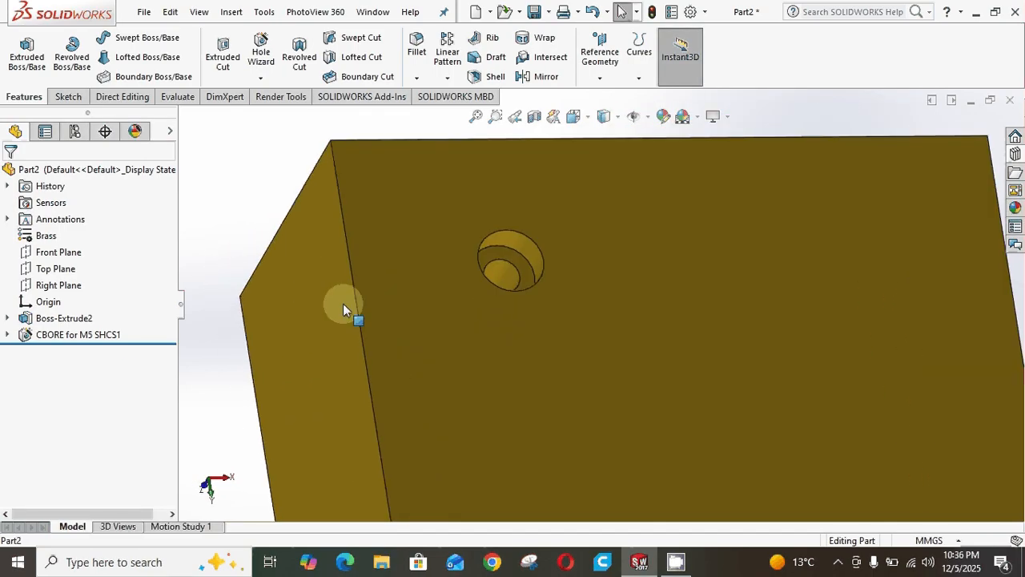
click(112, 332)
click(121, 288)
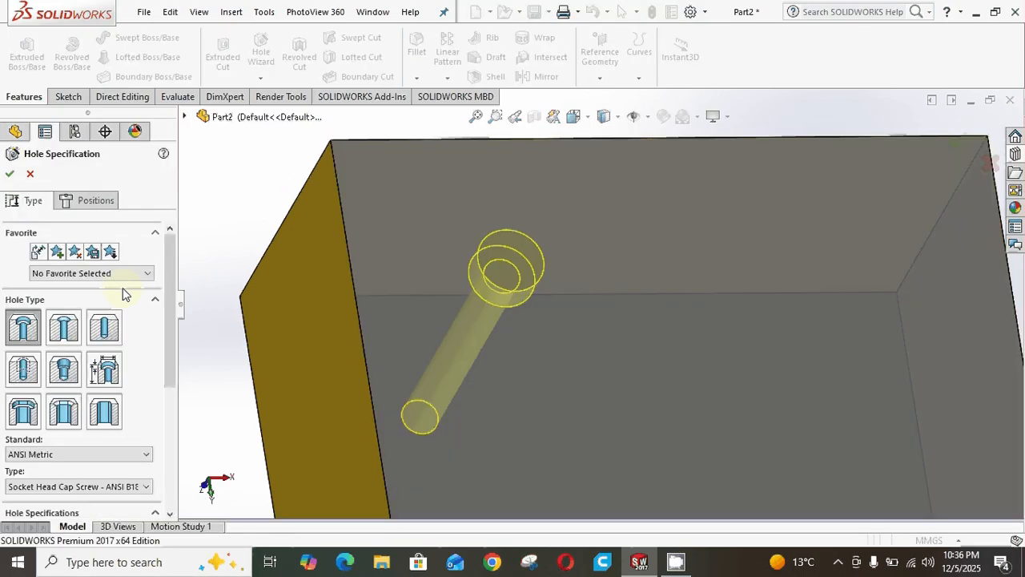
drag(171, 320, 163, 448)
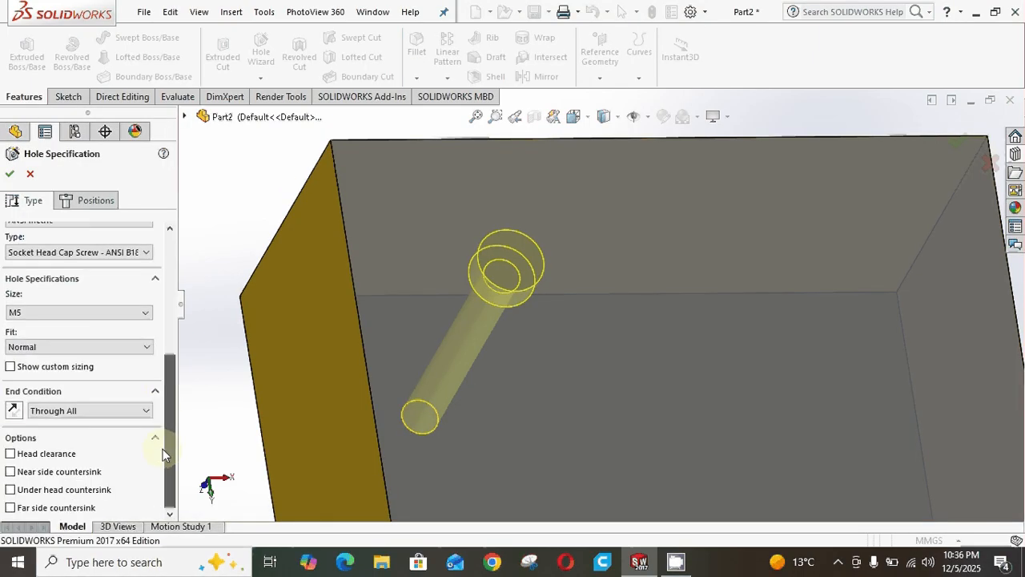
click(11, 472)
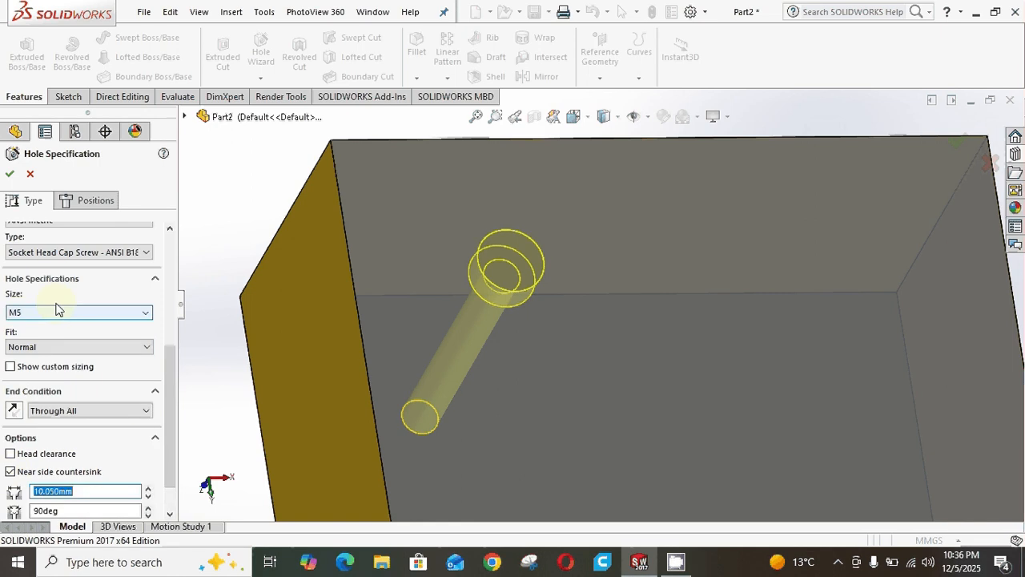
click(10, 175)
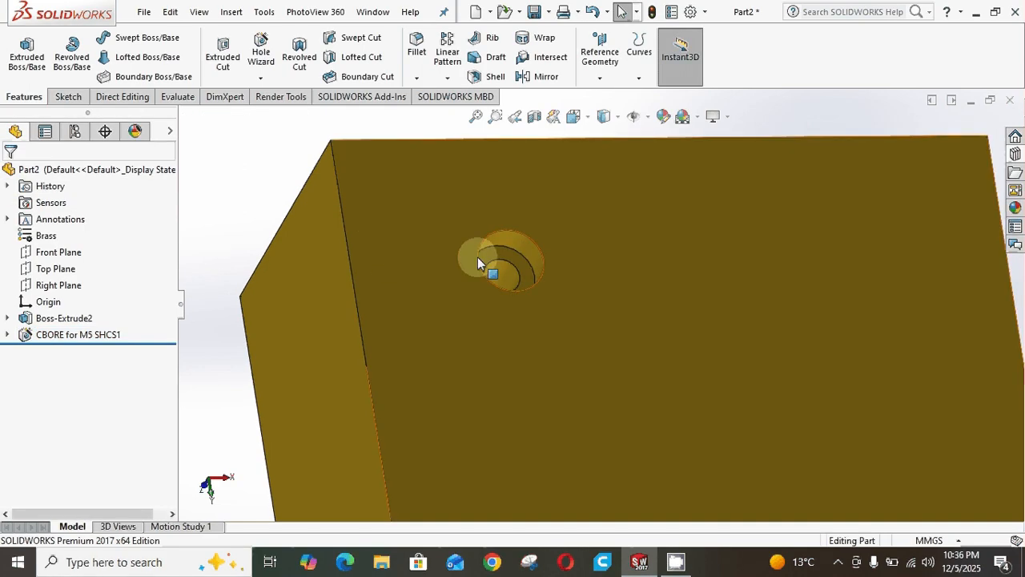
Step: Inspect the counterbore's countersunk rim up close and set the near side countersink diameter to 10.3 mm
scroll(481, 254, down, 3)
scroll(512, 249, down, 8)
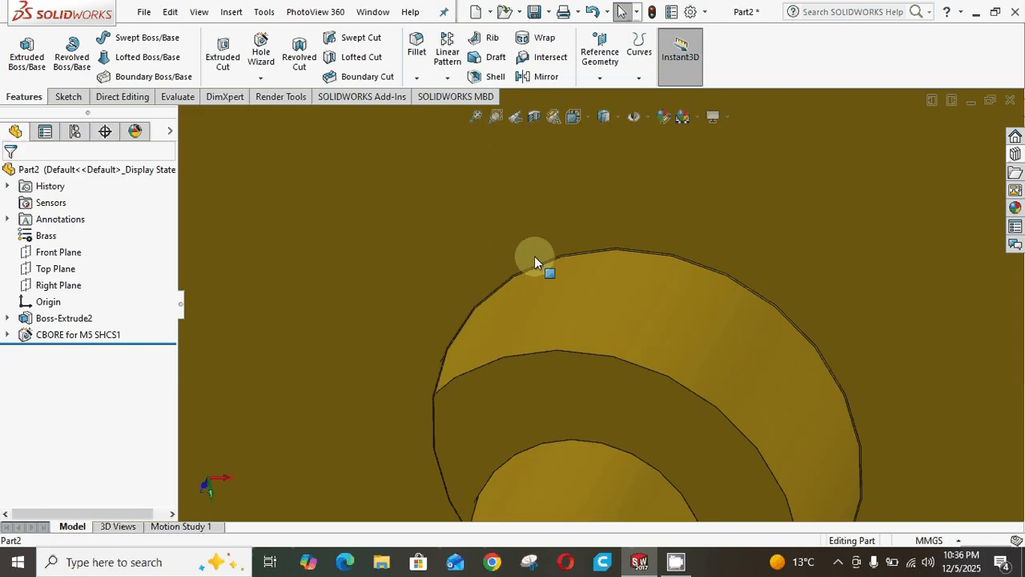
scroll(566, 303, down, 3)
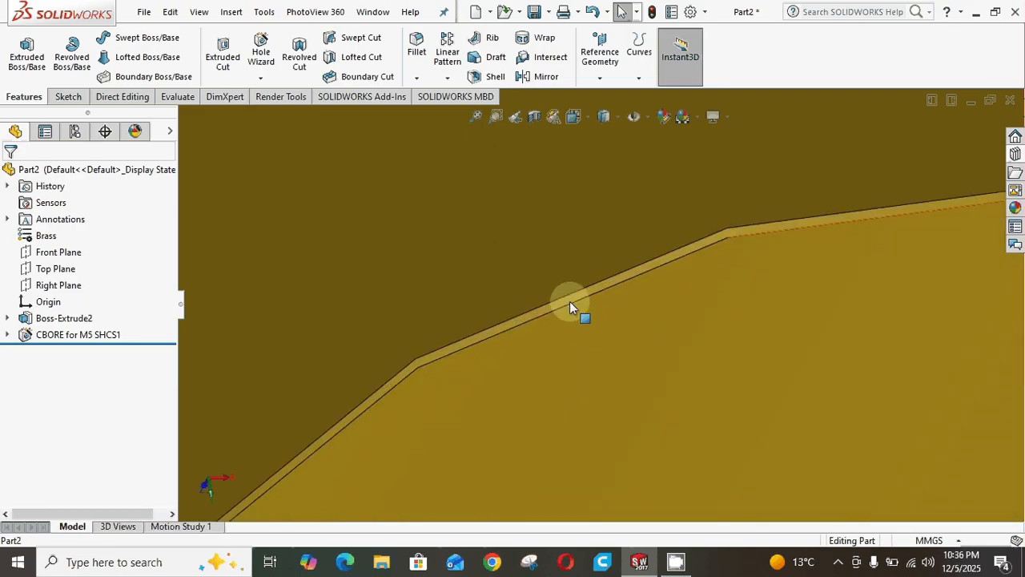
scroll(569, 304, up, 6)
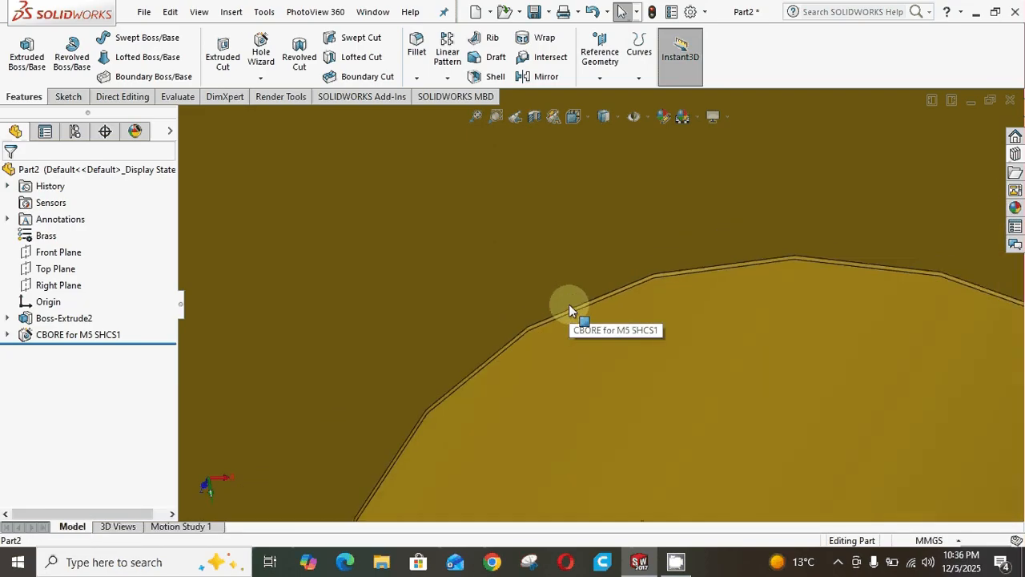
scroll(573, 317, up, 2)
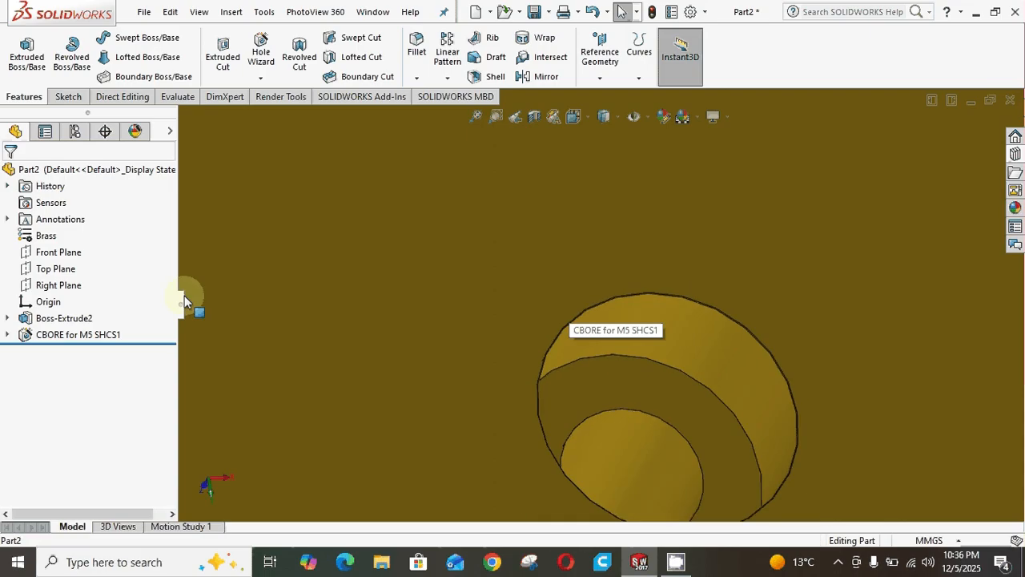
click(60, 335)
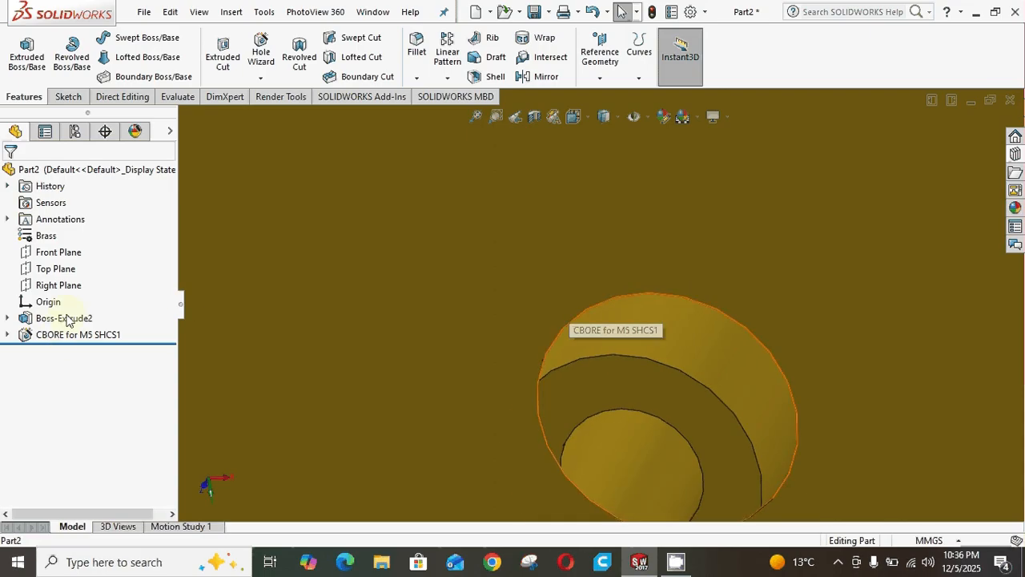
click(74, 292)
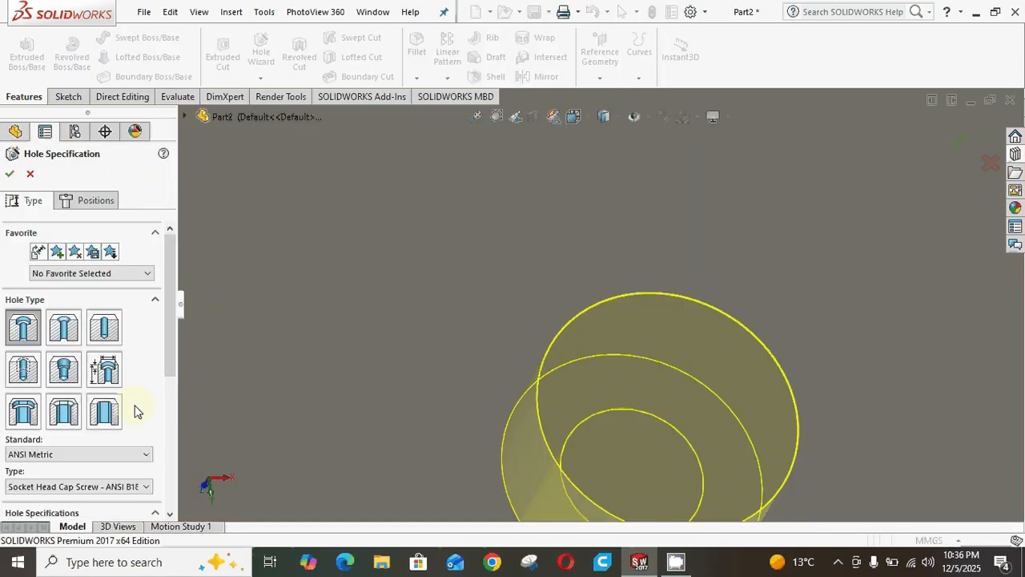
scroll(165, 377, down, 2)
scroll(165, 377, down, 5)
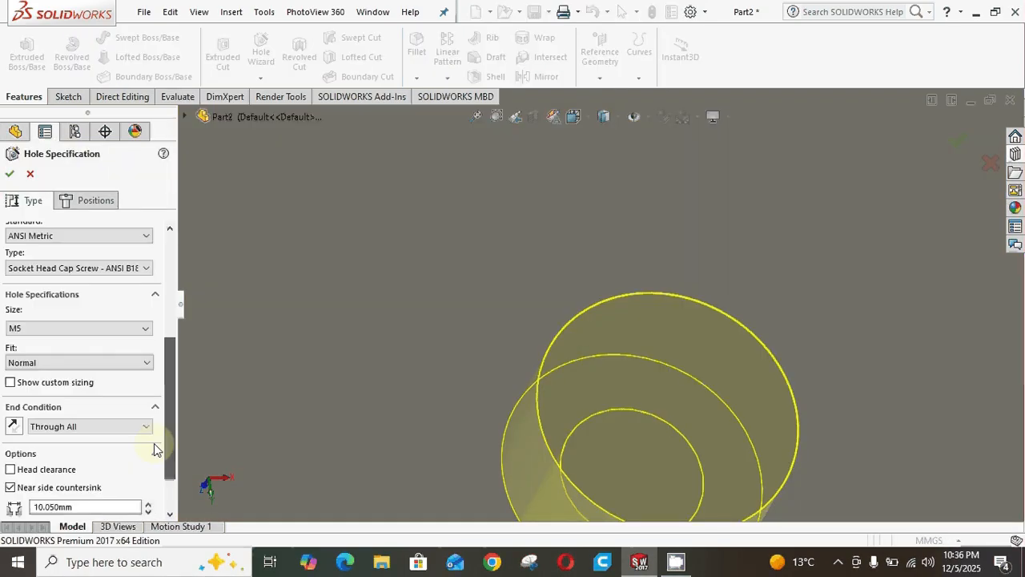
click(56, 448)
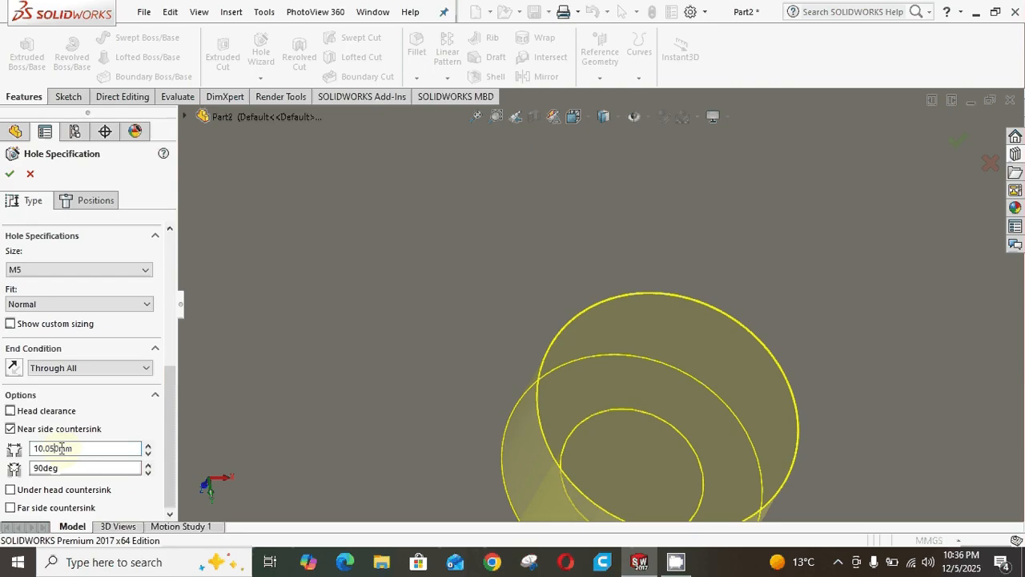
key(BackSpace)
key(BackSpace)
key(BackSpace)
text(3)
click(9, 174)
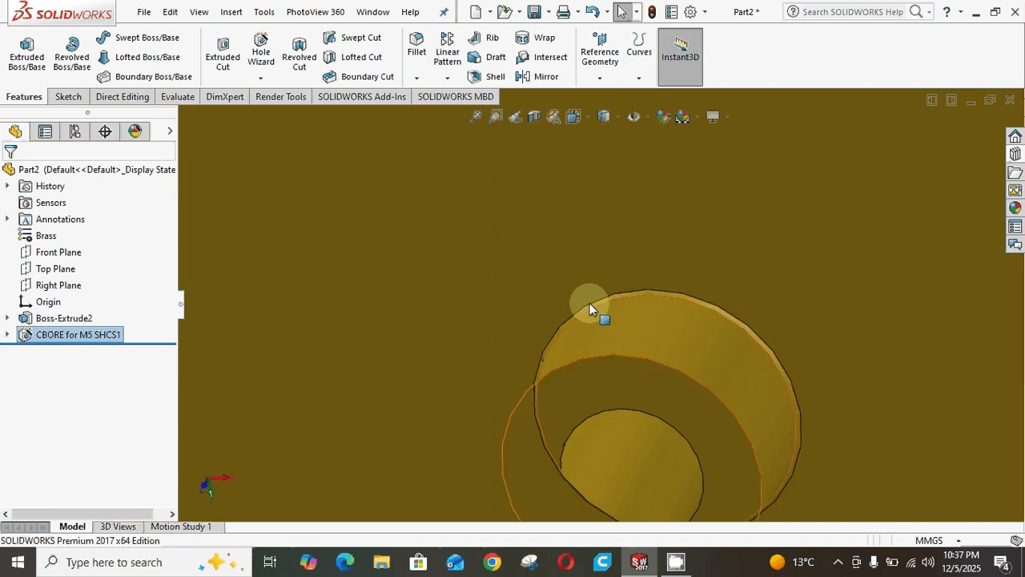
Step: Start a new Hole Wizard hole of the countersink type, keeping the ANSI Metric standard
scroll(708, 330, up, 3)
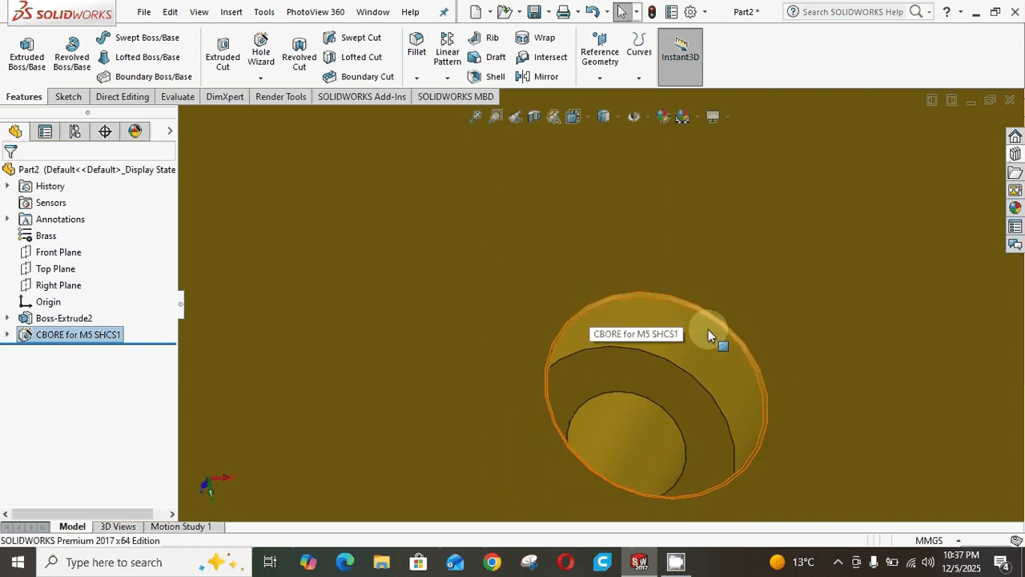
scroll(708, 329, up, 5)
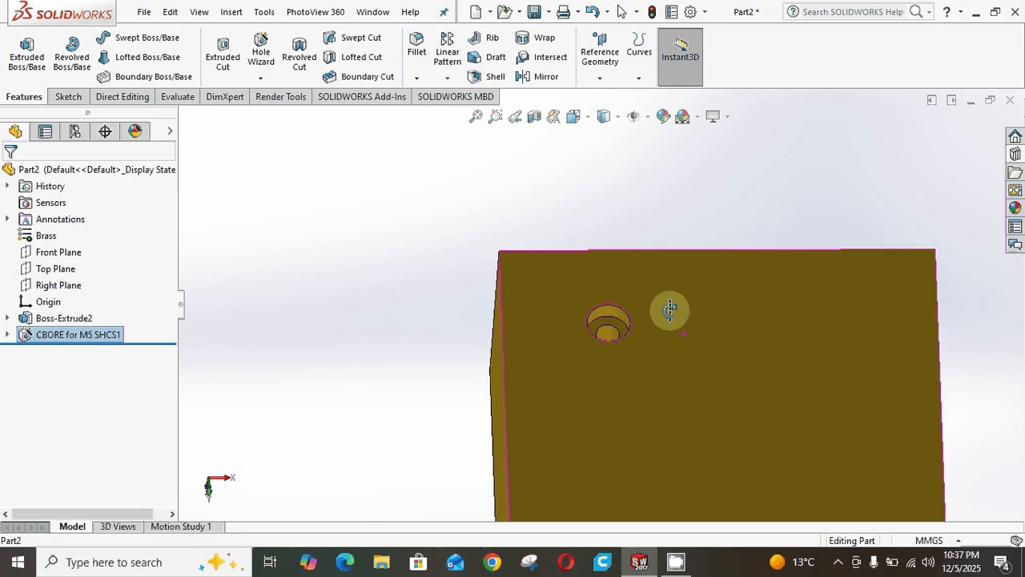
click(524, 230)
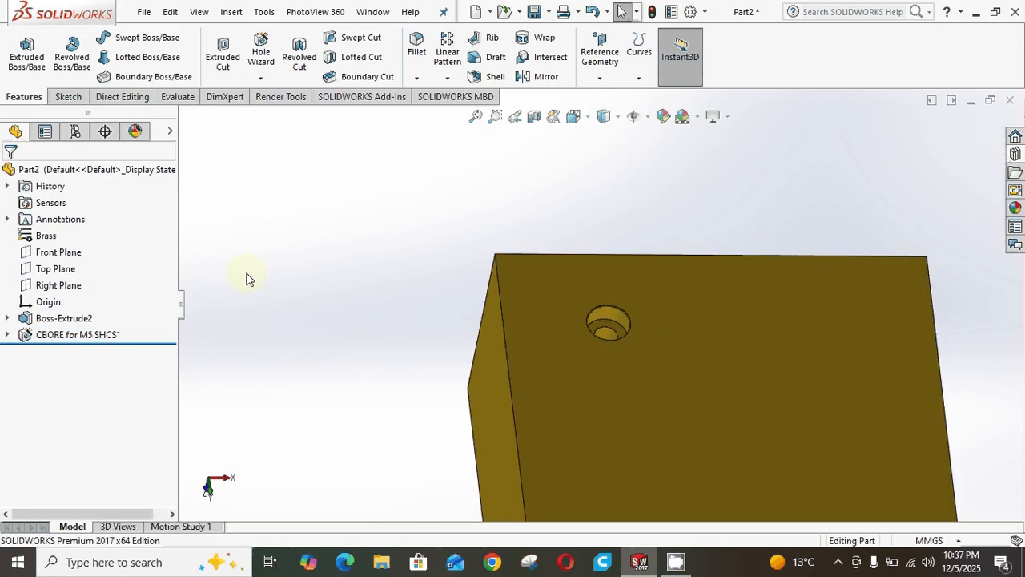
click(262, 56)
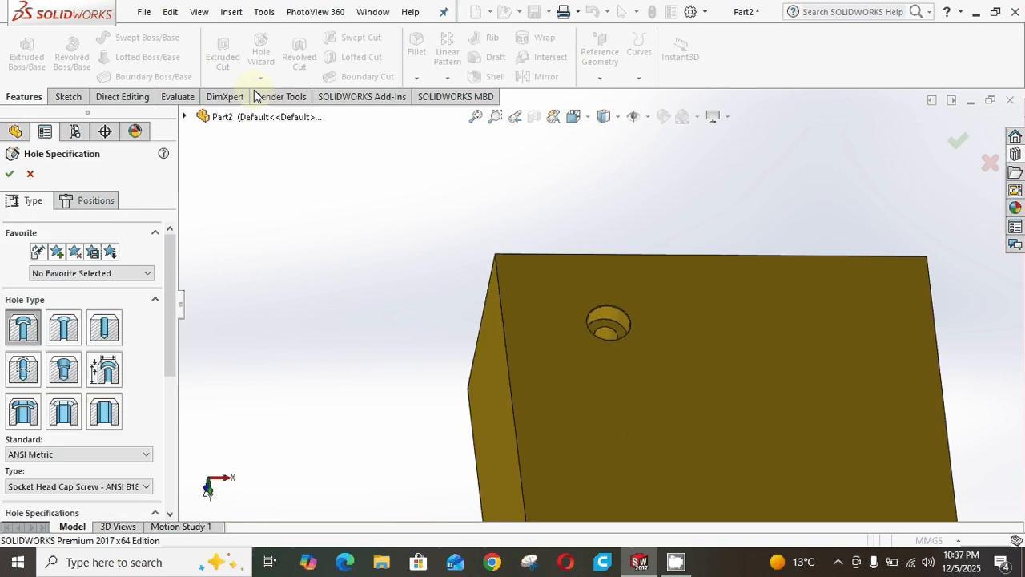
click(62, 329)
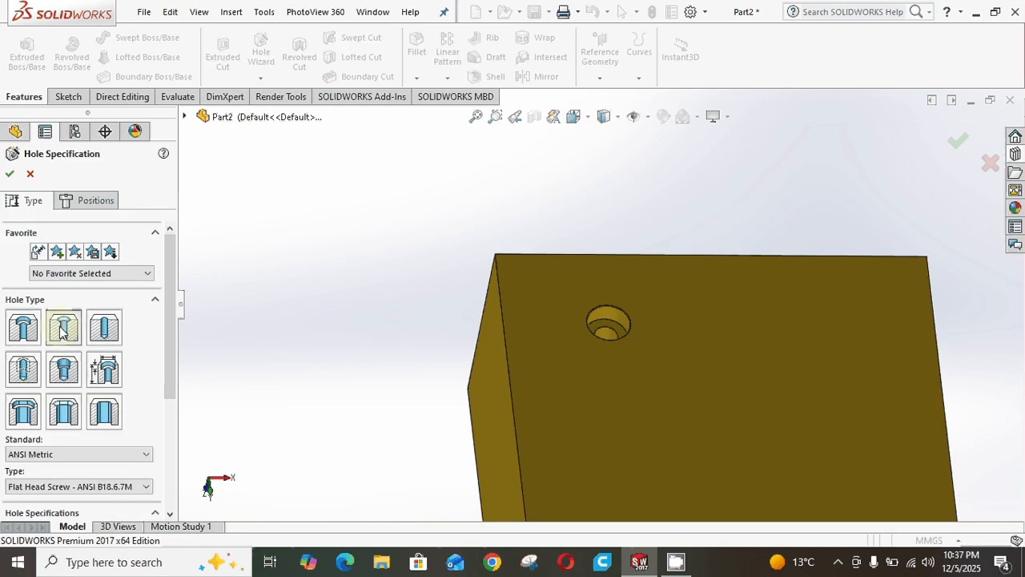
drag(172, 291, 162, 376)
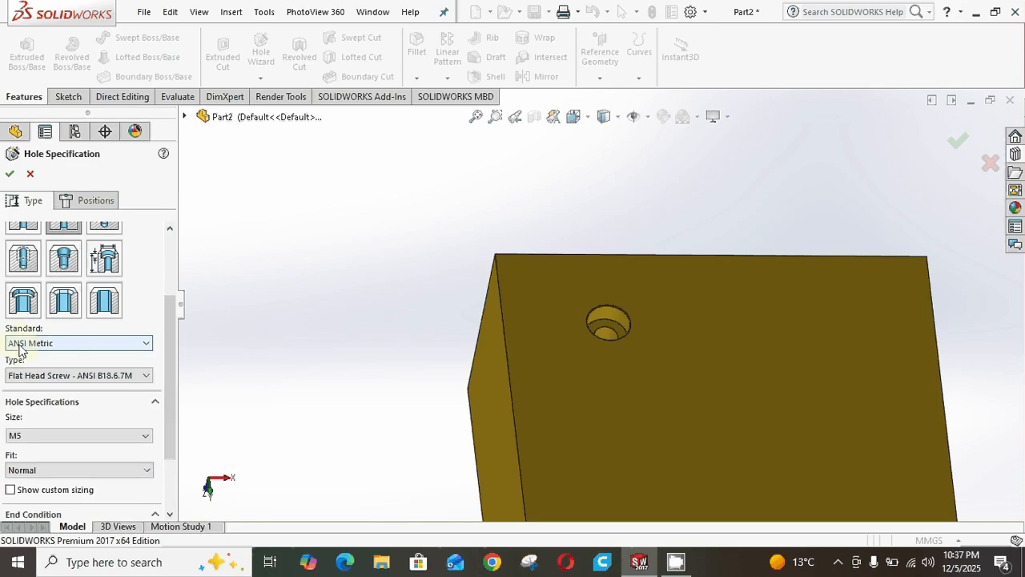
click(68, 345)
click(68, 346)
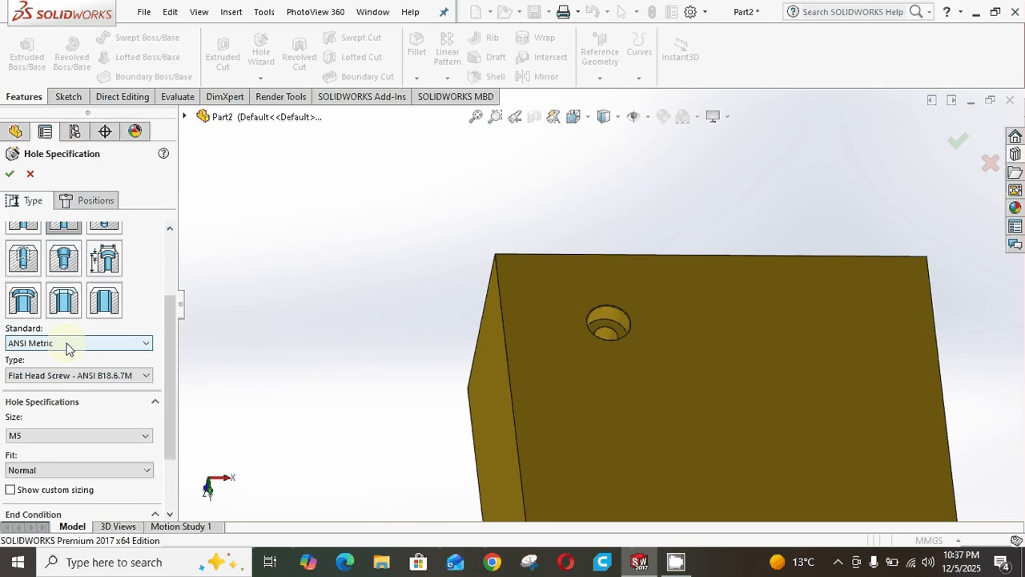
Step: Set the countersink hole to Socket Countersunk Head Cap Screw, size M8, keeping the Normal fit
click(49, 382)
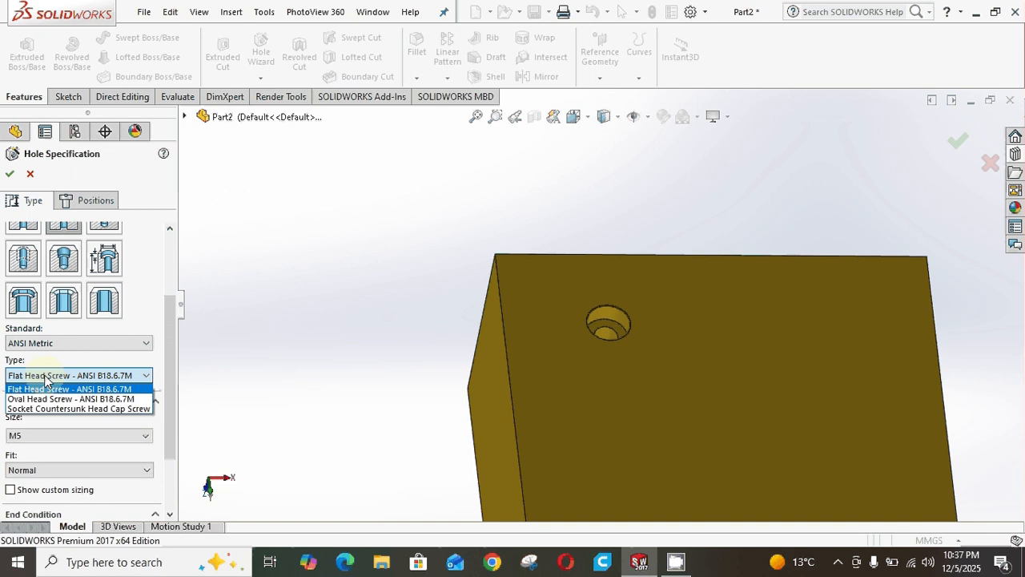
click(254, 402)
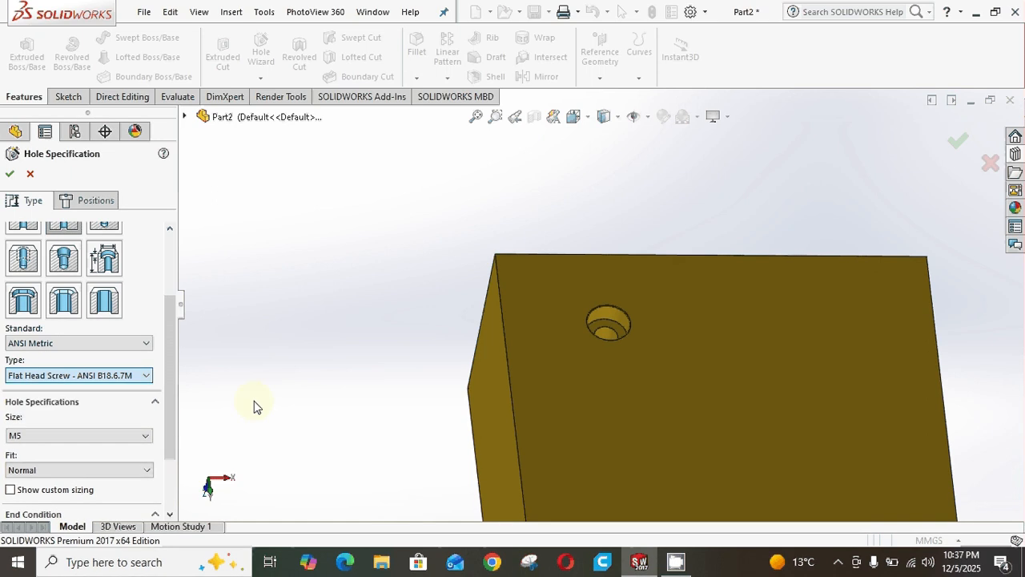
click(34, 376)
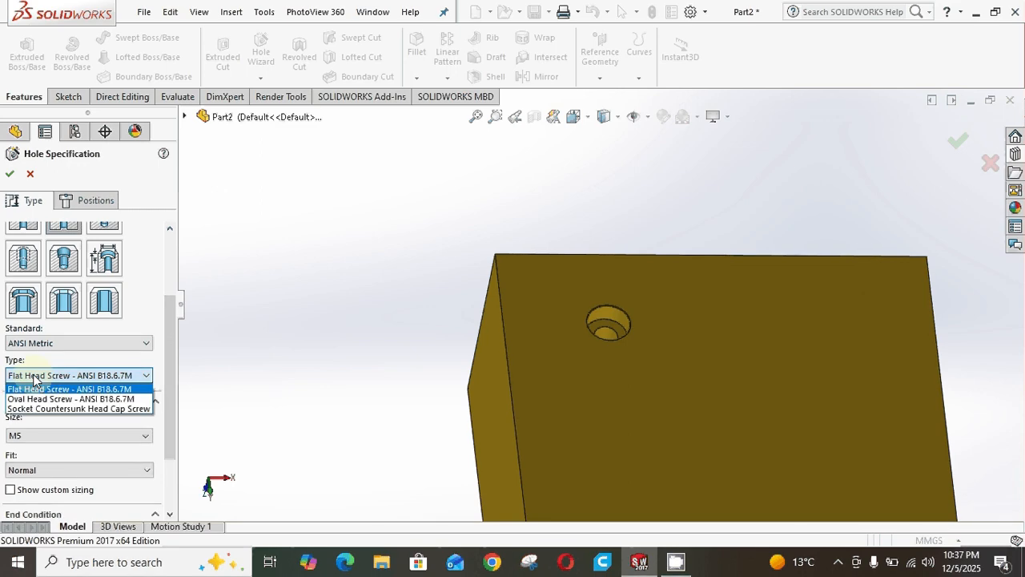
click(42, 408)
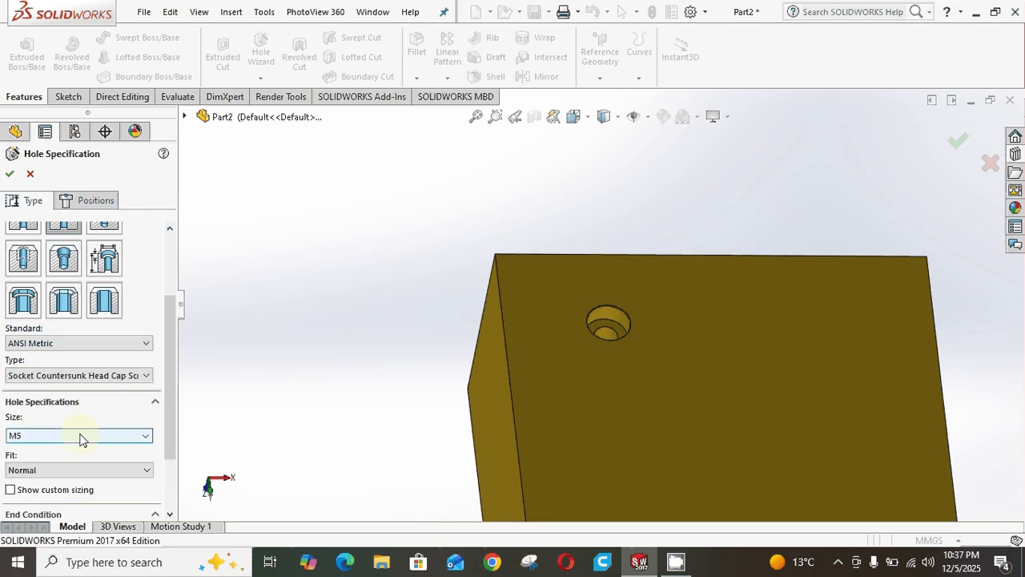
click(79, 436)
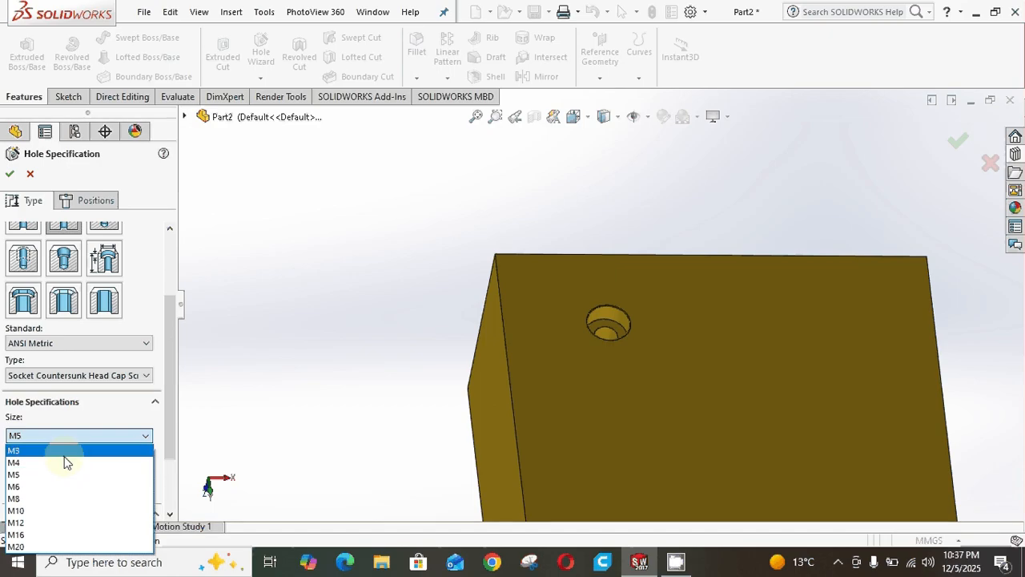
click(59, 498)
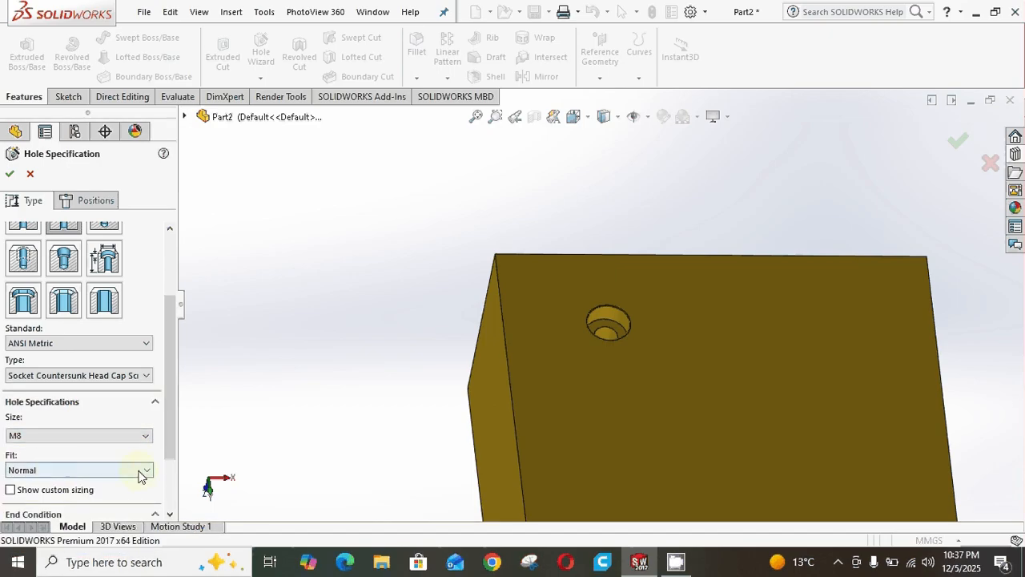
scroll(172, 436, down, 1)
click(114, 439)
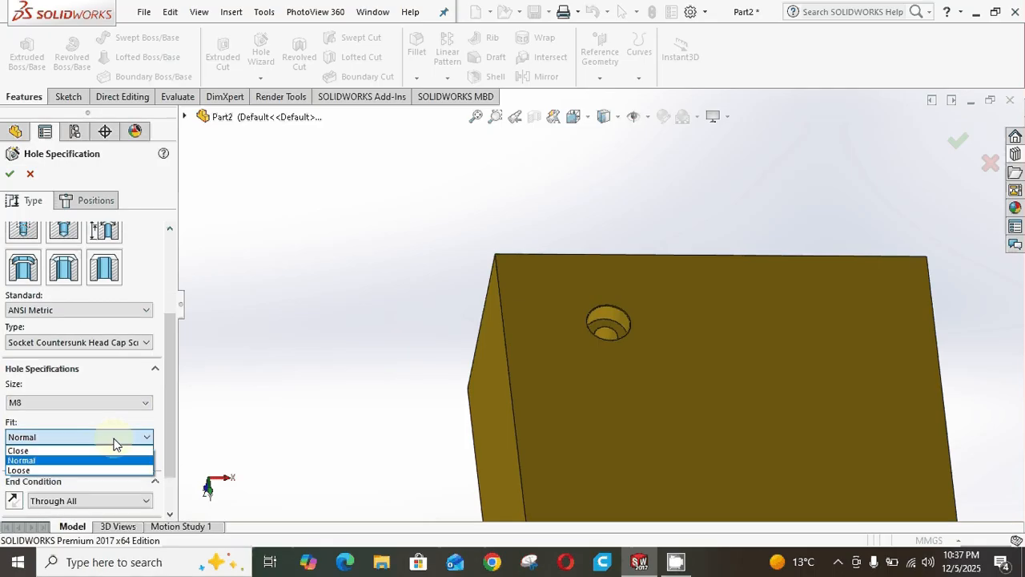
click(114, 439)
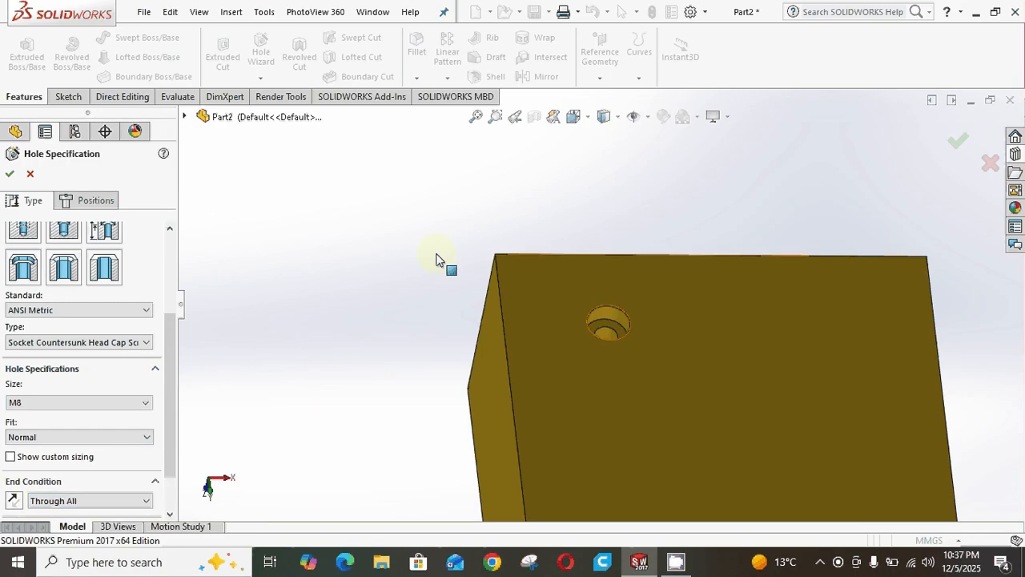
Step: Place the countersink hole on the large upper face beside the counterbore, about 18 mm from the far edge and about 59 mm from the side edge
click(98, 201)
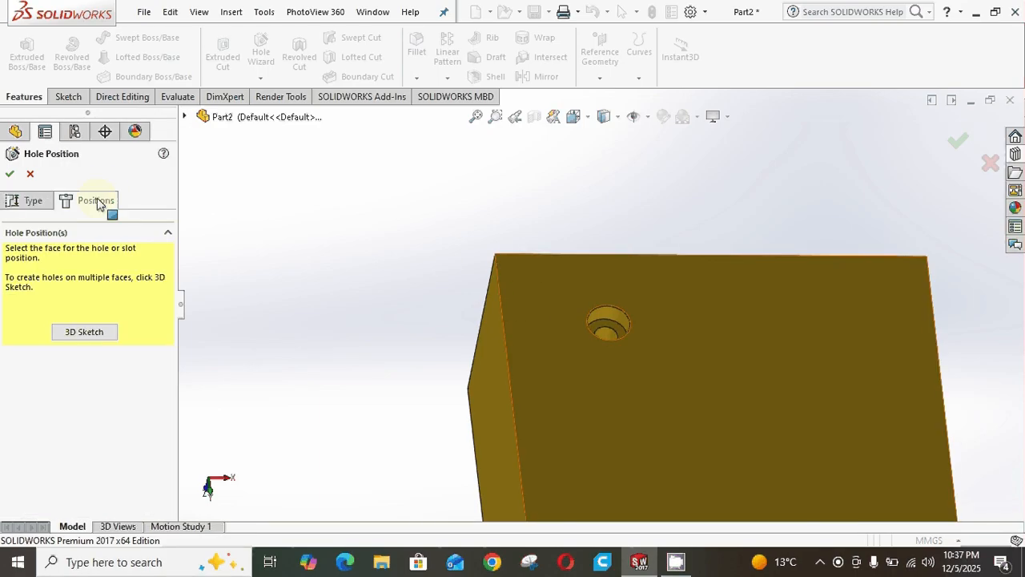
click(769, 318)
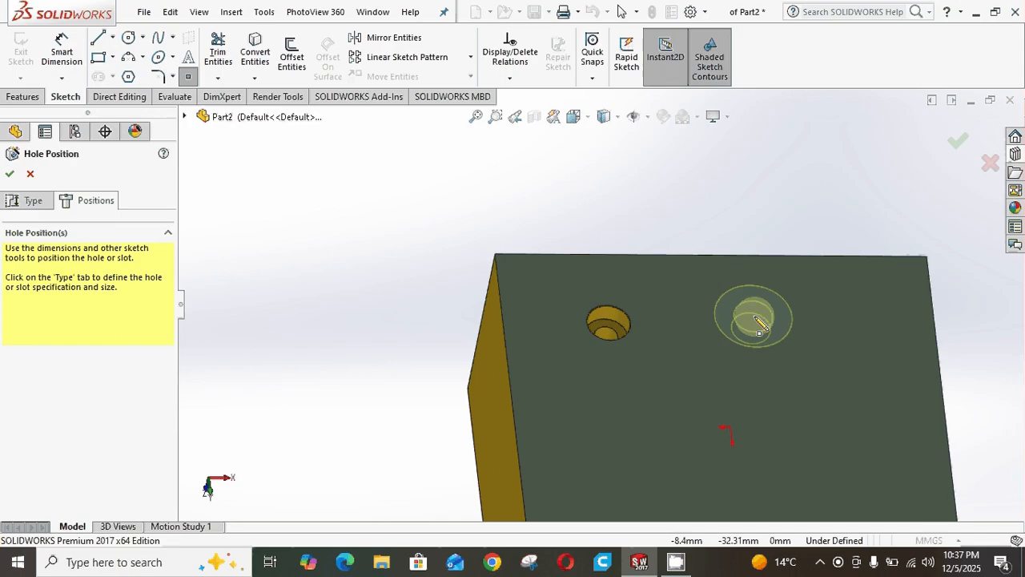
click(559, 302)
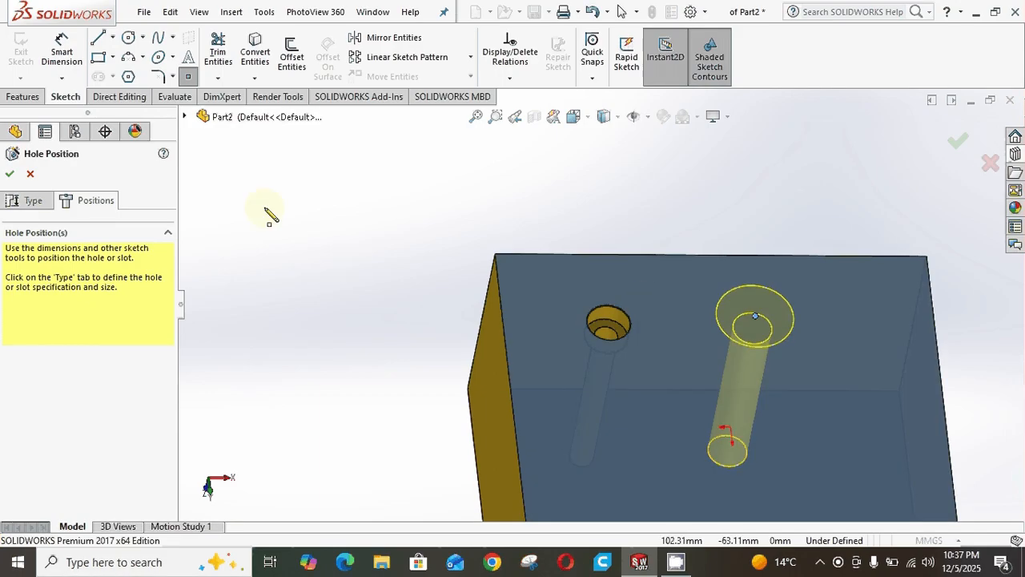
Step: Dimension the countersink hole's center from the block's far edge, accepting the distance as placed
click(65, 53)
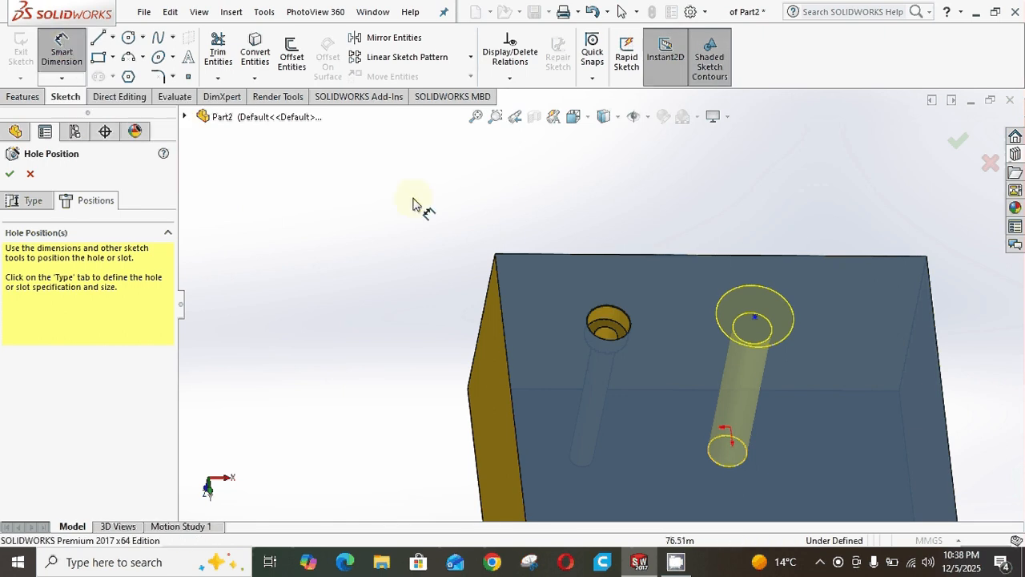
click(756, 317)
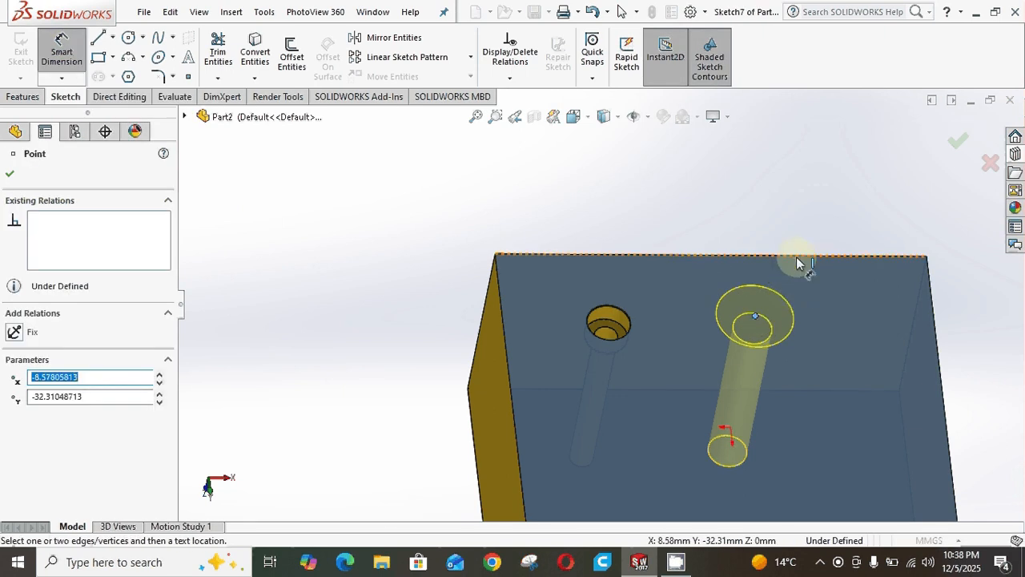
click(775, 255)
click(678, 211)
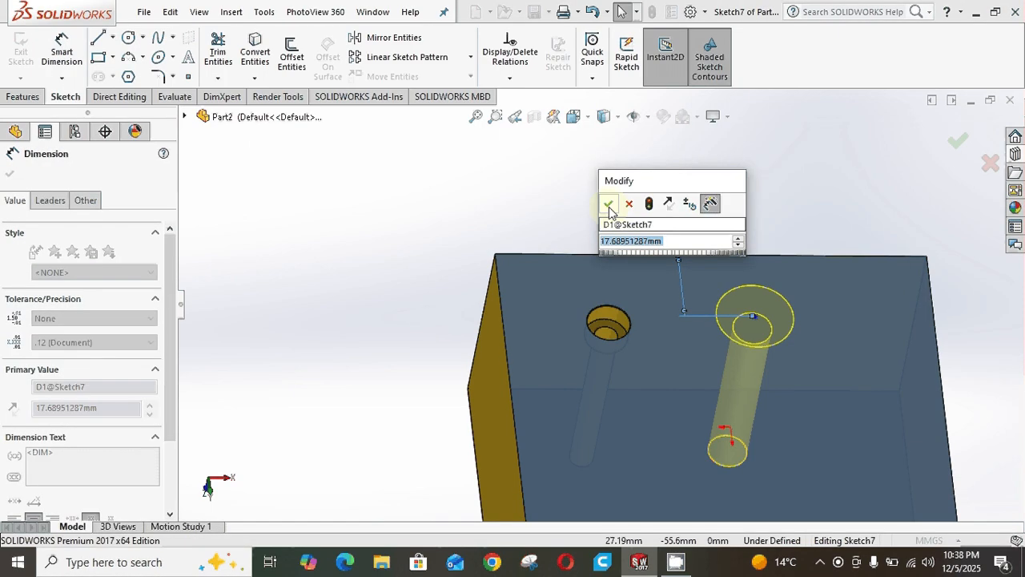
click(609, 206)
Step: Dimension the hole's center 60 mm from the block's side edge nearest the counterbore and create the countersink hole
click(597, 327)
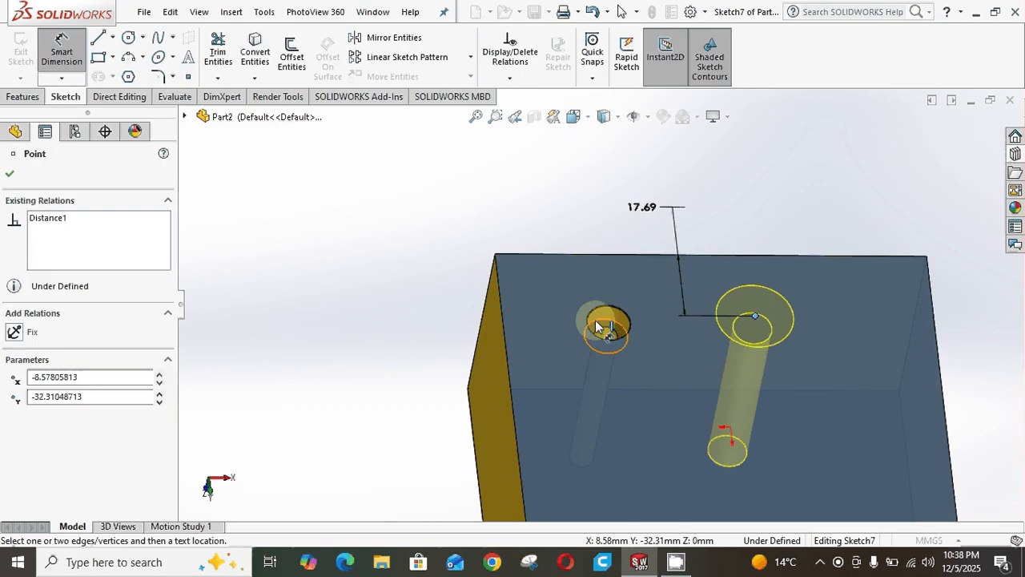
click(505, 328)
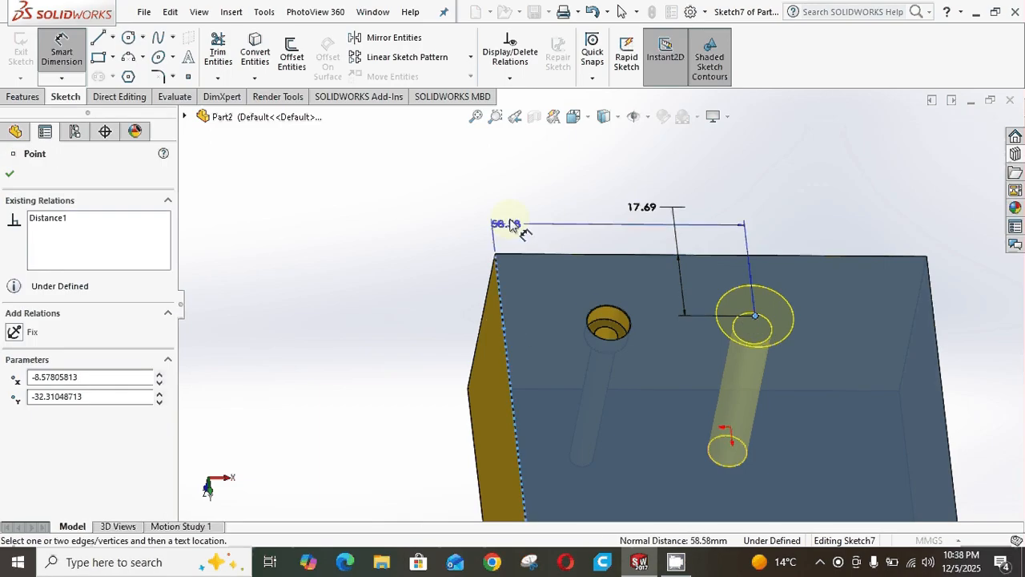
click(518, 214)
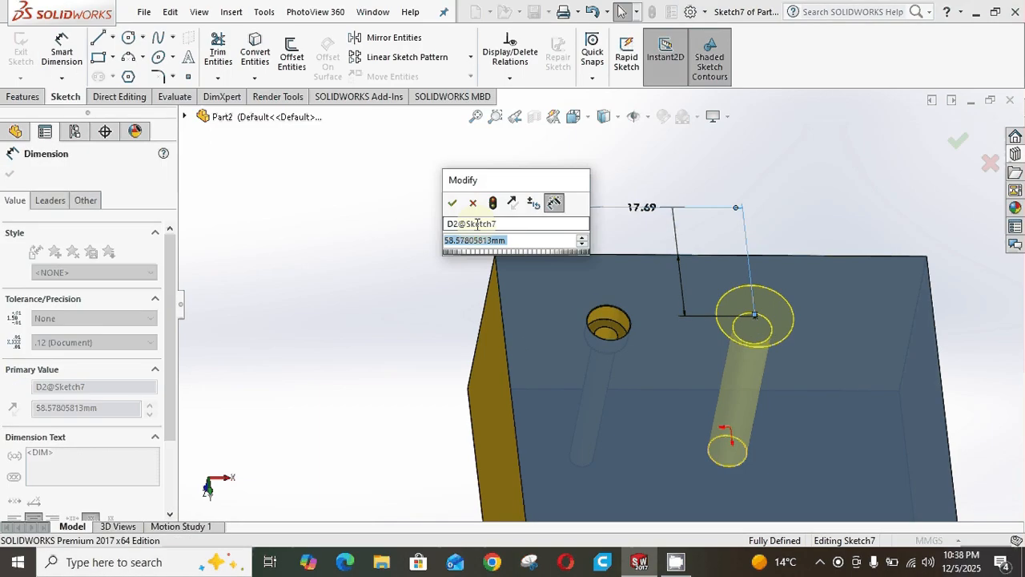
text(6)
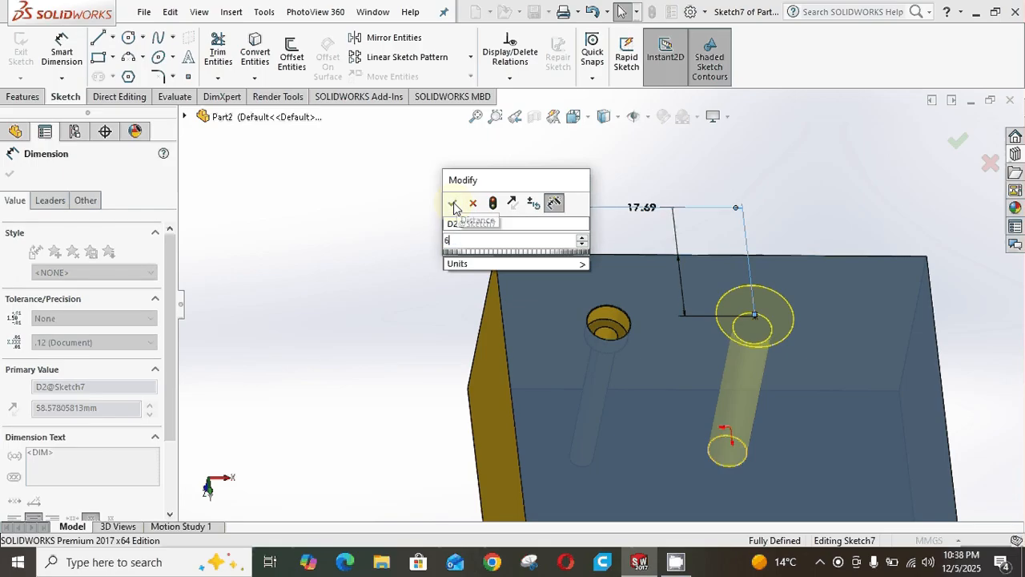
text(0)
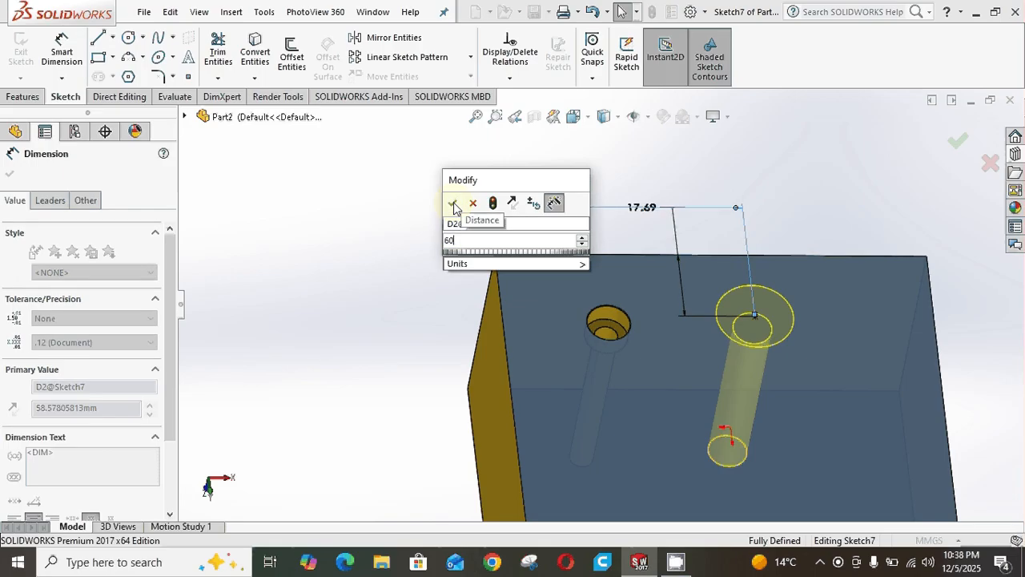
click(453, 205)
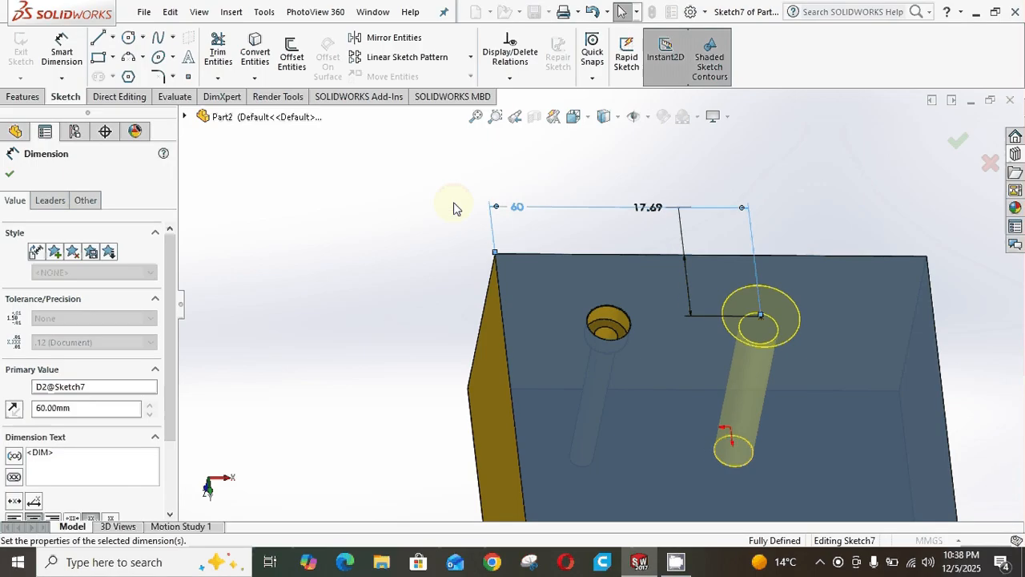
click(8, 174)
click(10, 176)
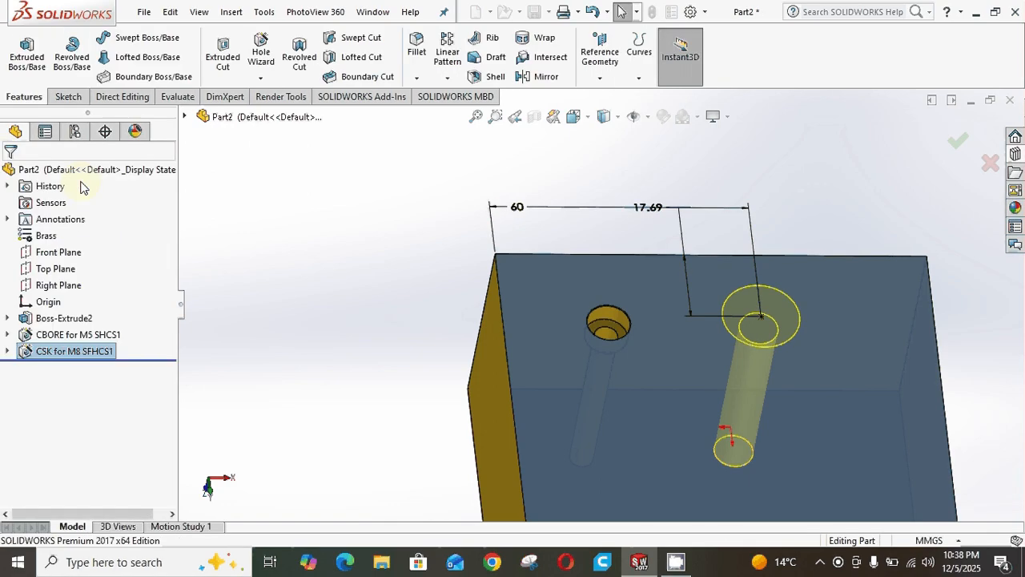
Step: Start another Hole Wizard feature with the plain Hole type, keeping the ANSI Metric standard
scroll(374, 242, up, 3)
middle_drag(373, 242, 385, 284)
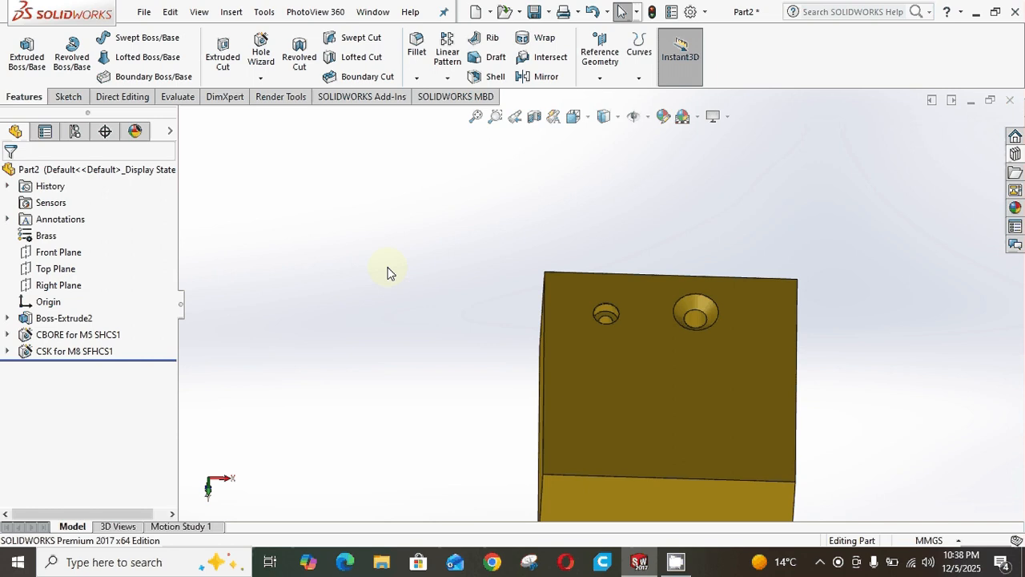
click(261, 50)
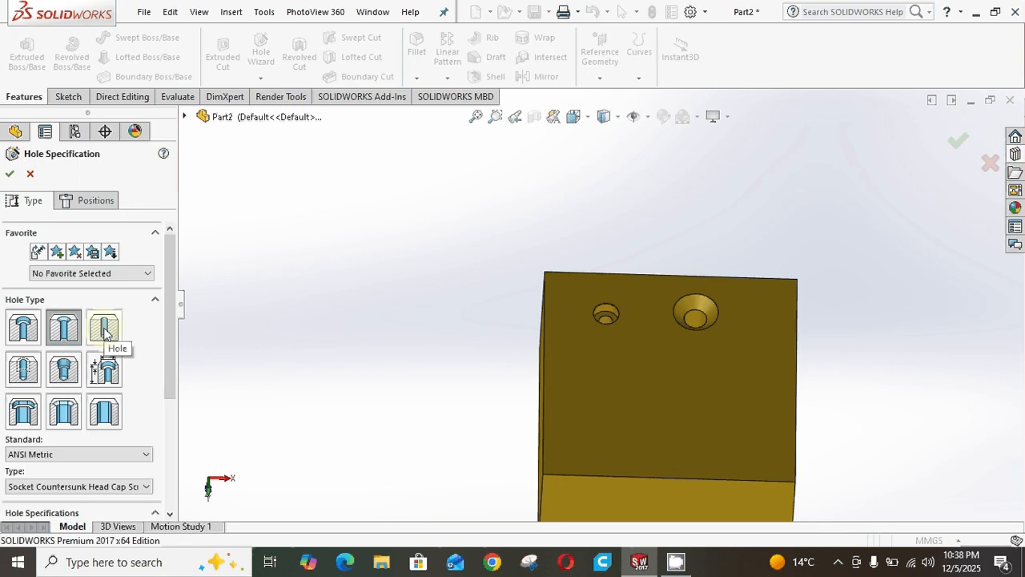
click(105, 330)
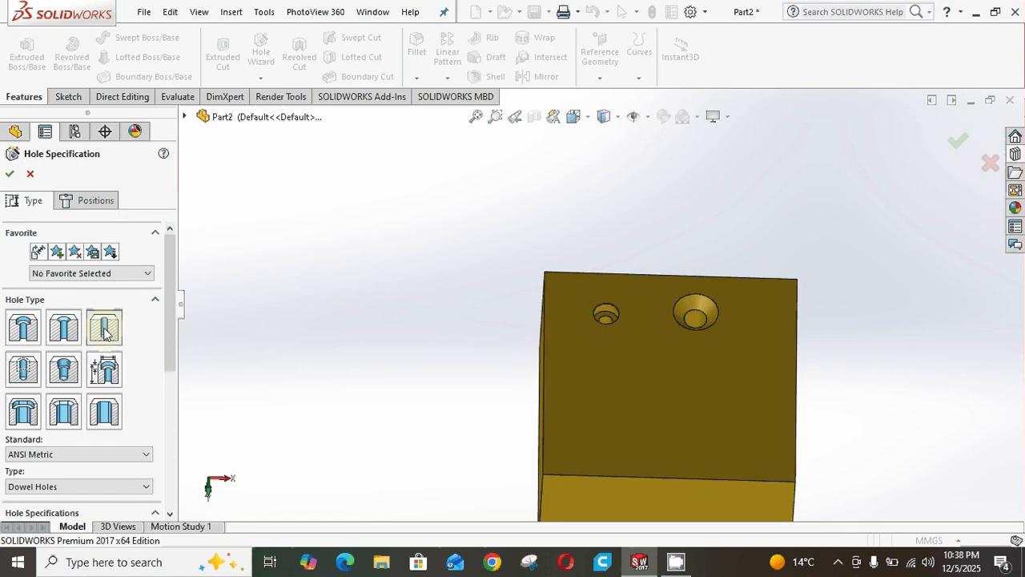
drag(166, 302, 164, 349)
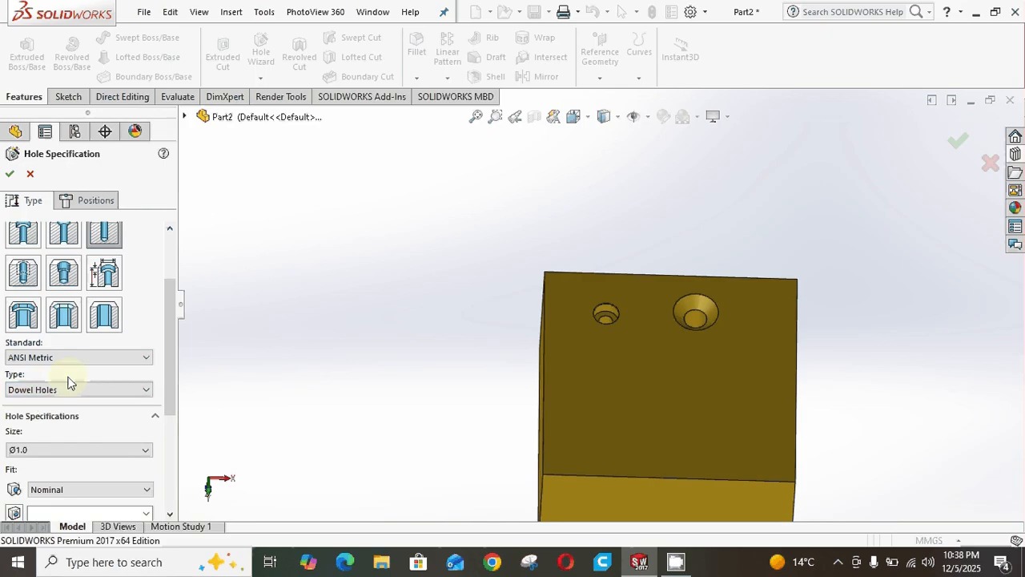
scroll(169, 355, down, 2)
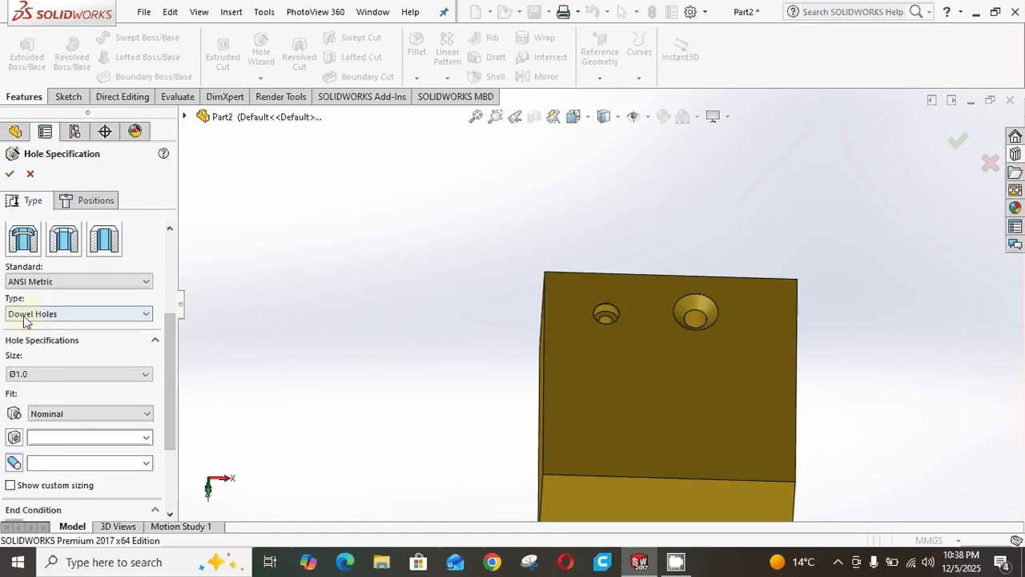
Step: Review the available sizes for Dowel Holes and Drill sizes, and try the Helicoil Tap Drills type
click(76, 313)
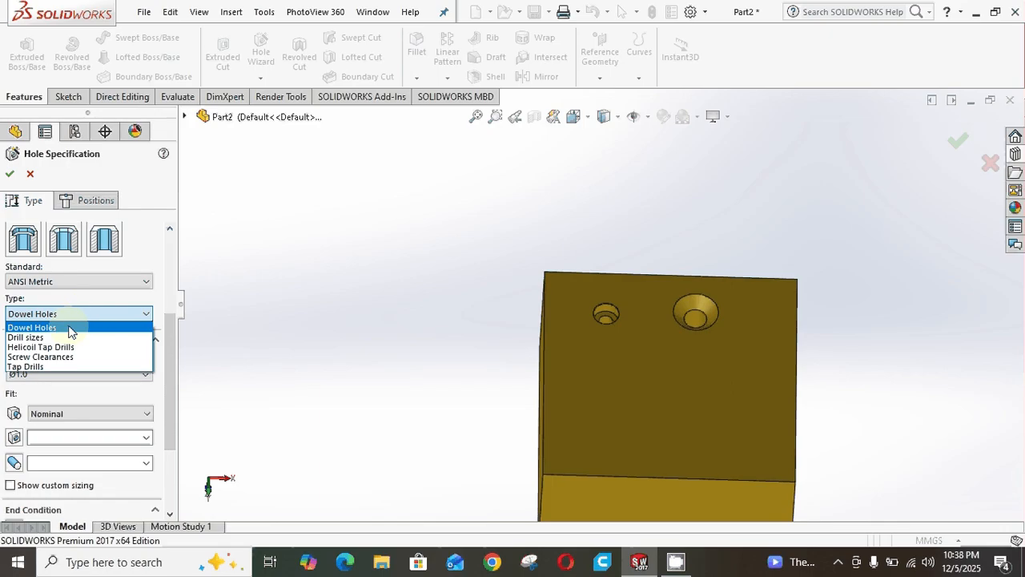
click(70, 330)
click(57, 375)
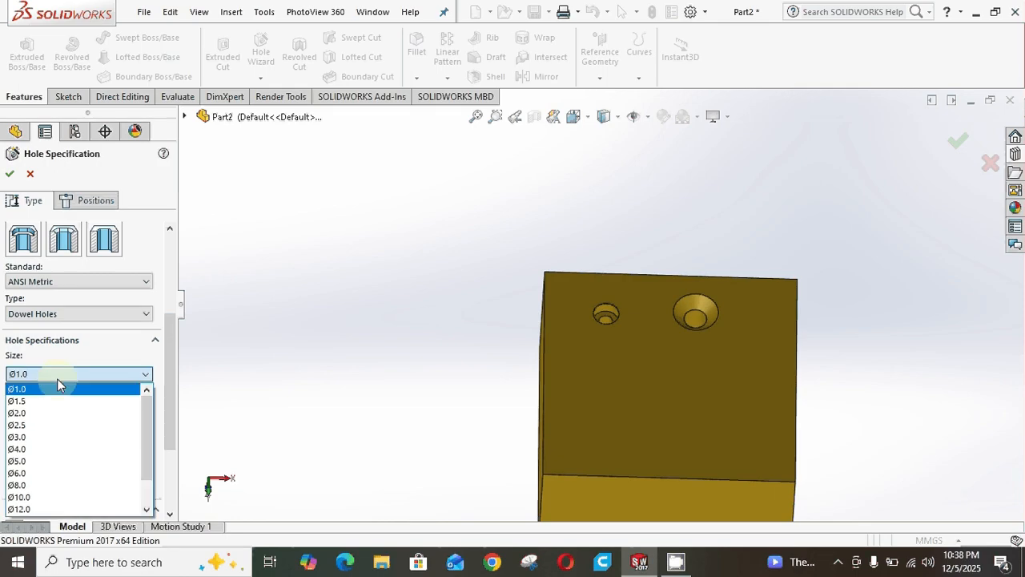
click(96, 314)
click(88, 337)
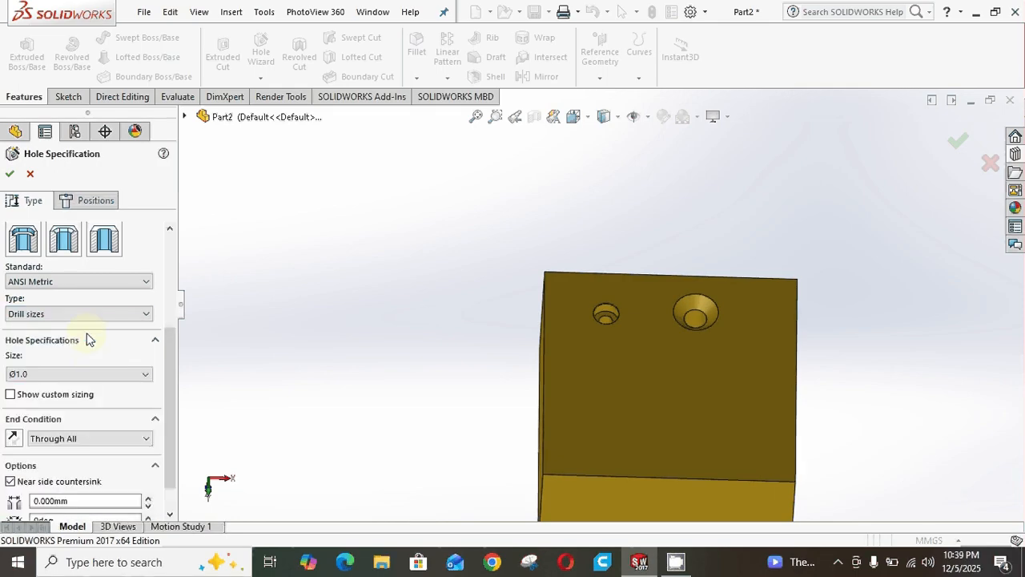
click(147, 375)
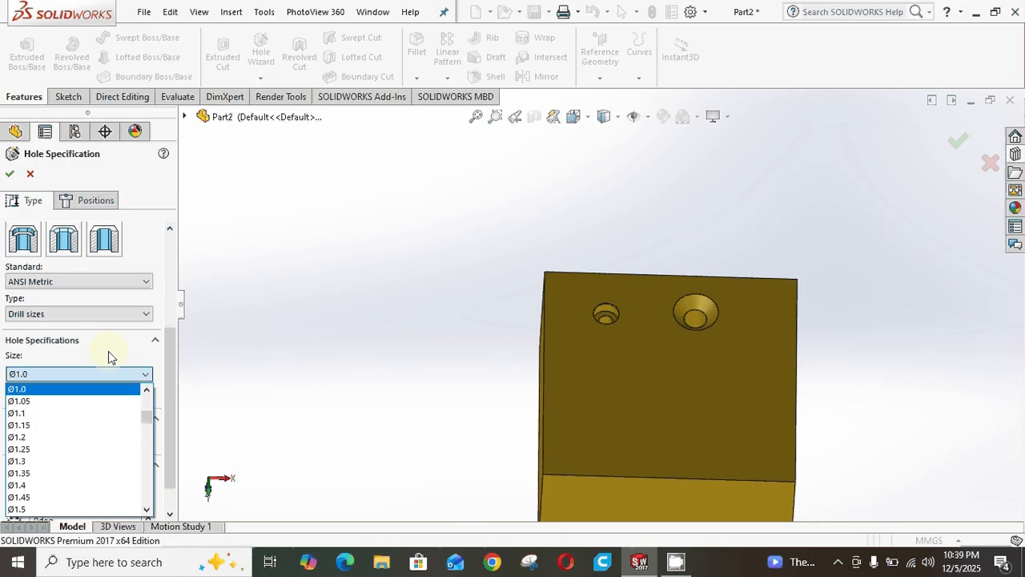
click(110, 318)
click(111, 315)
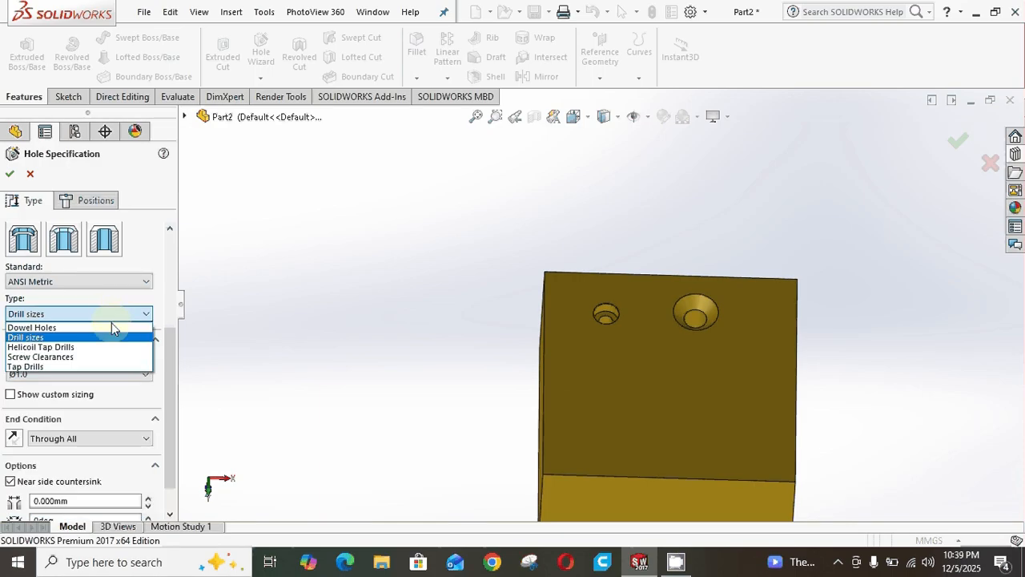
click(95, 347)
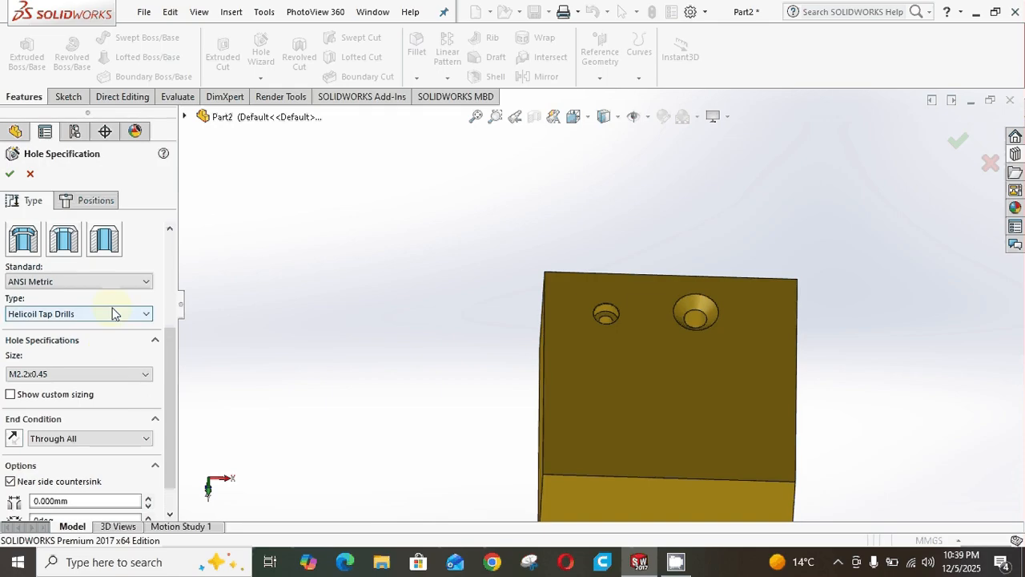
Step: Try the Tap Drills type for the plain hole and review its available sizes
click(112, 313)
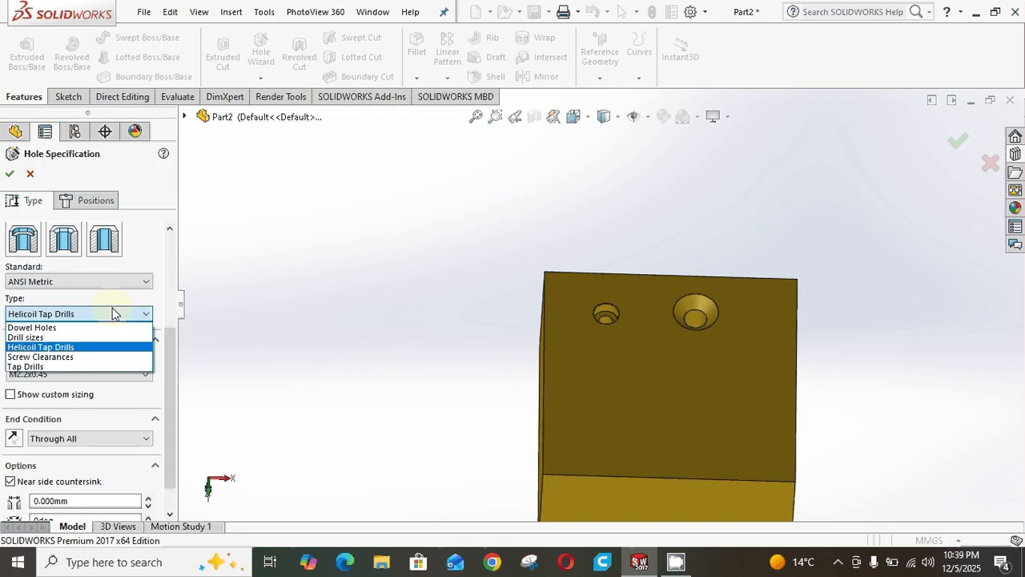
click(77, 367)
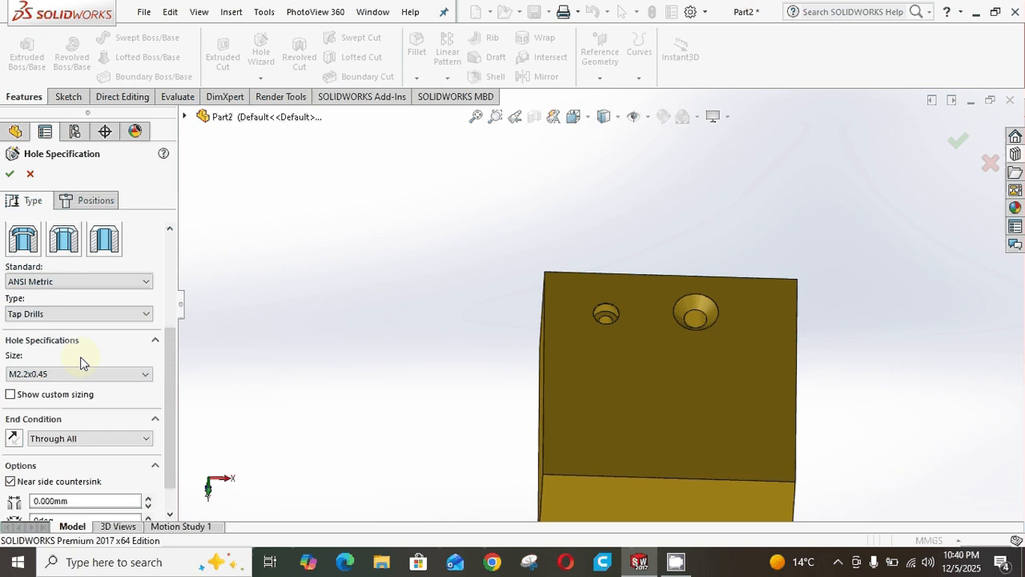
click(75, 373)
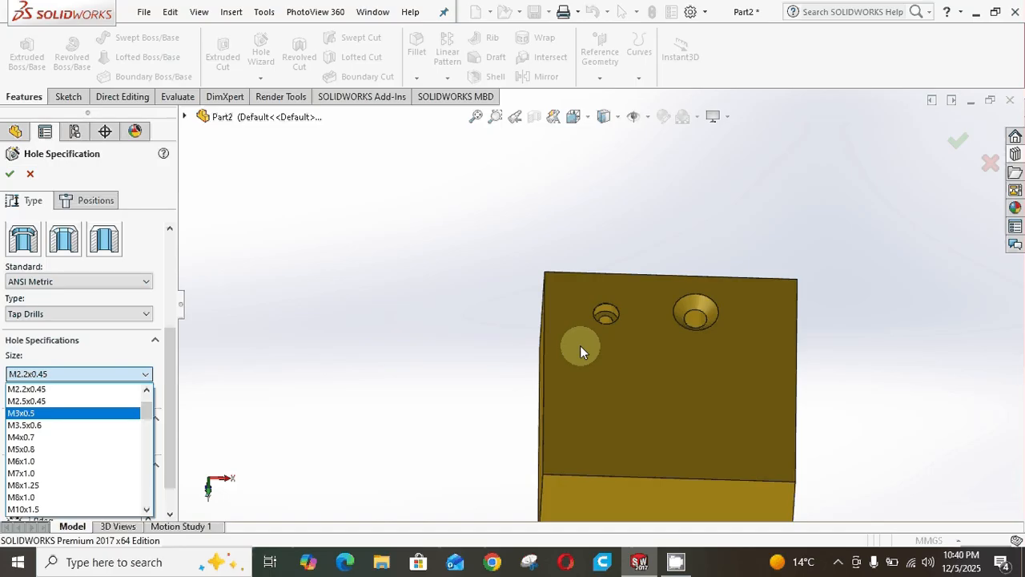
click(466, 346)
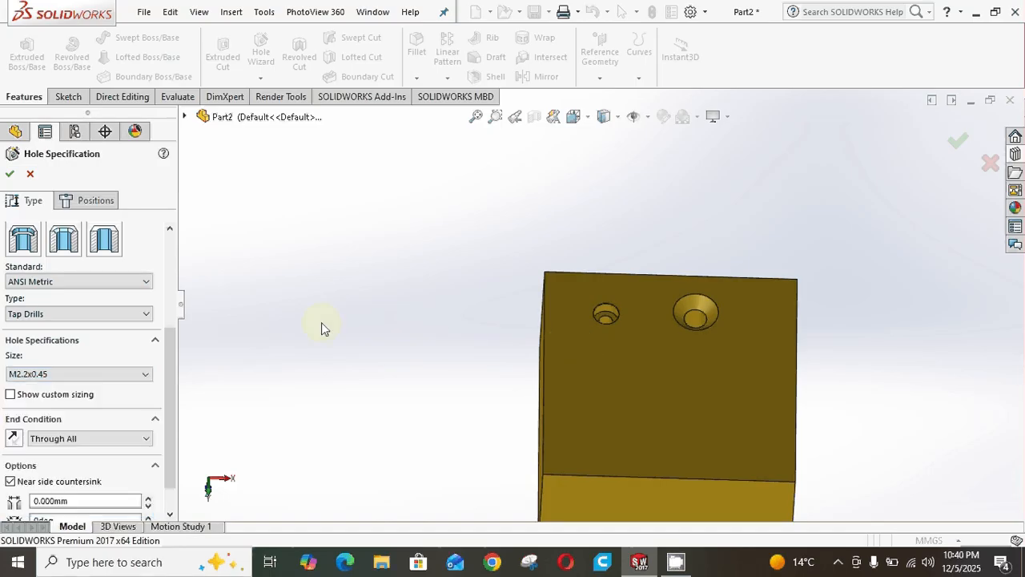
scroll(69, 284, up, 1)
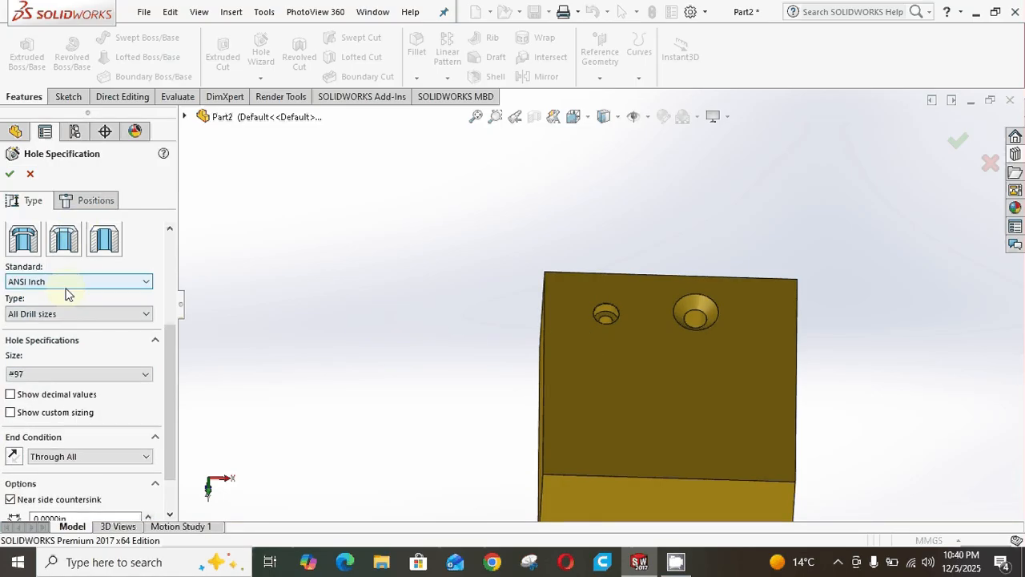
Step: Set the feature to the plain Hole type with the ANSI Metric standard and Drill sizes as its type
drag(171, 347, 181, 275)
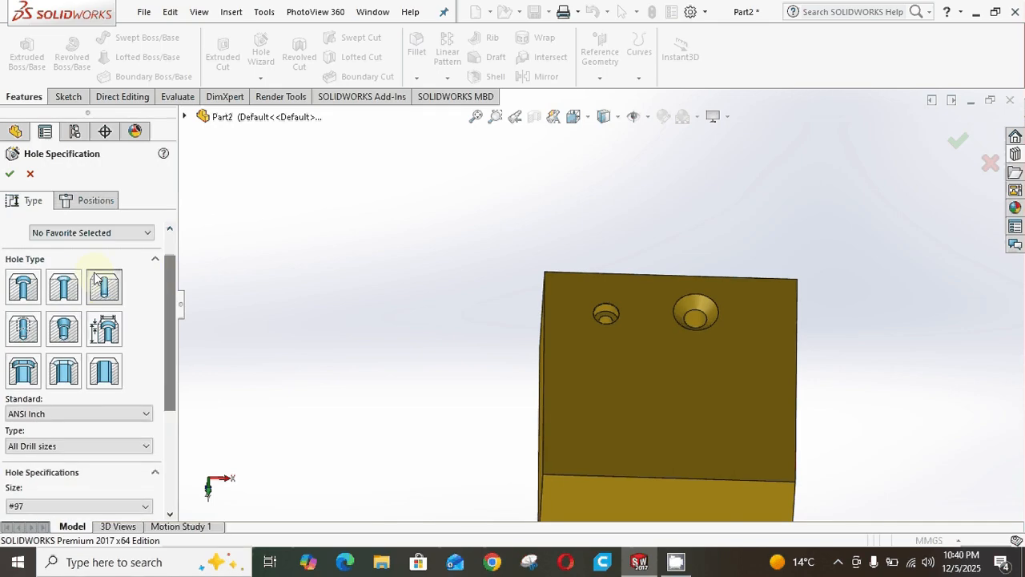
click(104, 290)
click(54, 415)
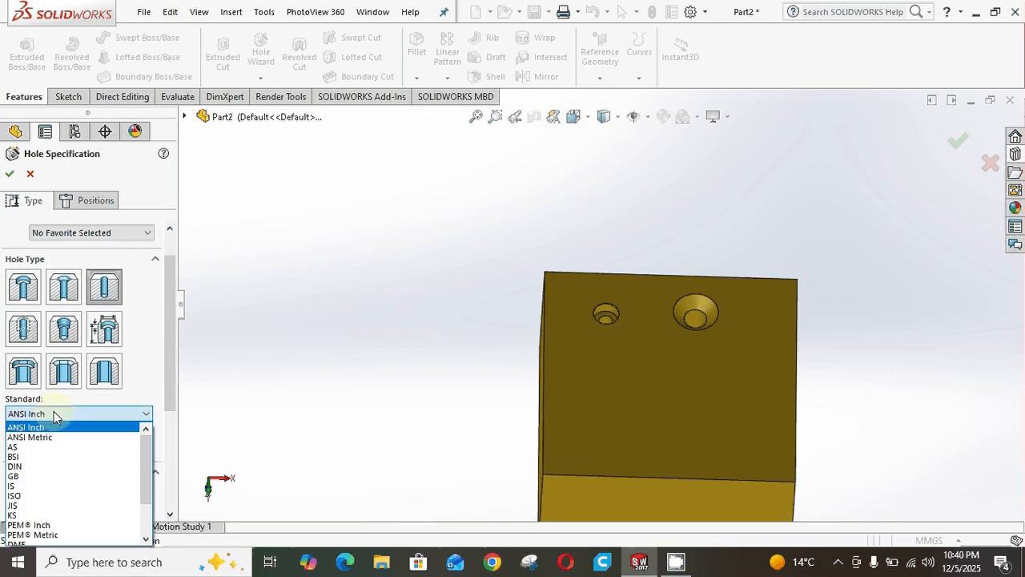
click(117, 433)
click(80, 446)
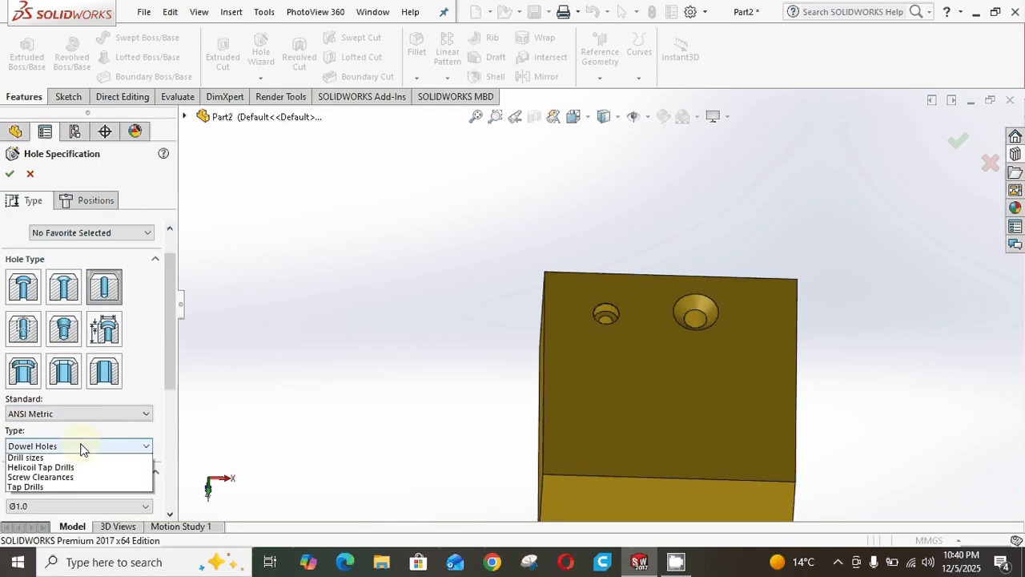
click(70, 469)
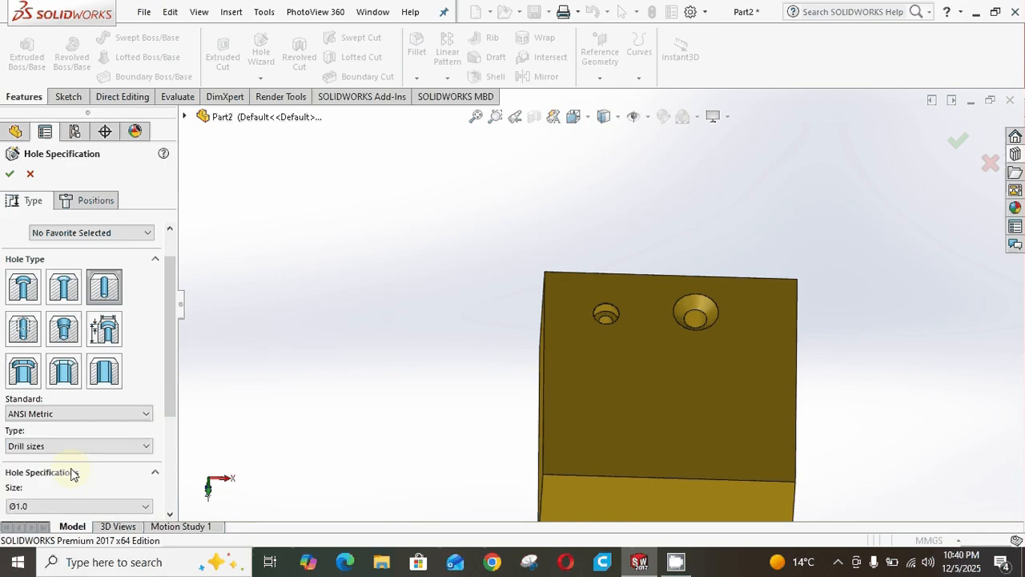
Step: Choose the Ø10.0 drill size for the plain hole
drag(166, 389, 164, 451)
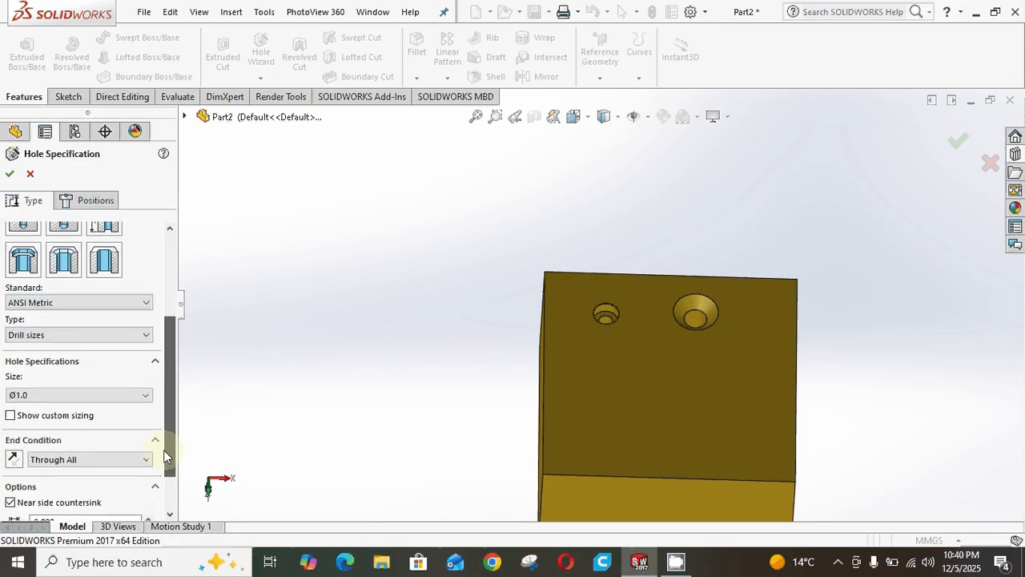
click(125, 396)
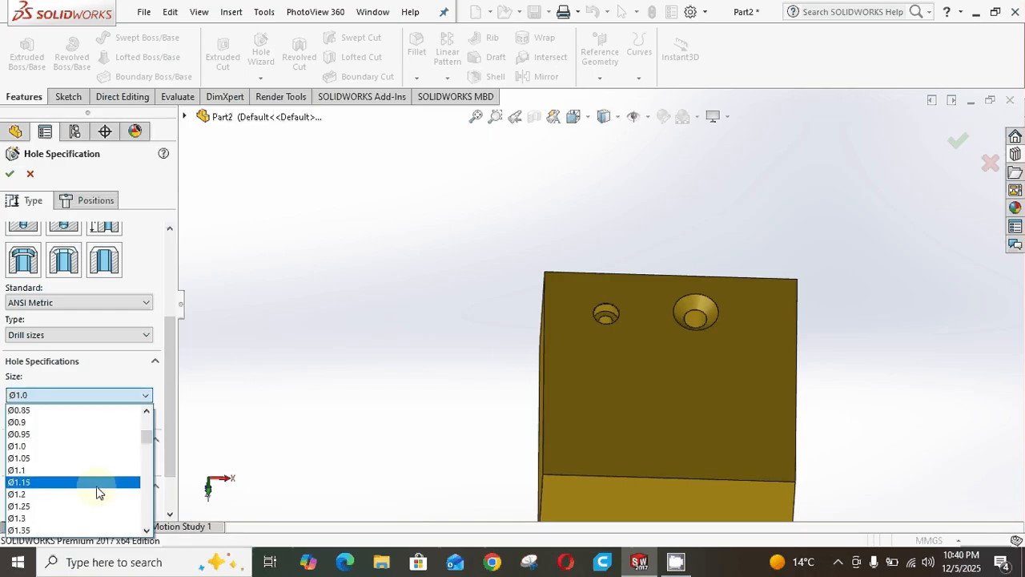
scroll(98, 481, down, 20)
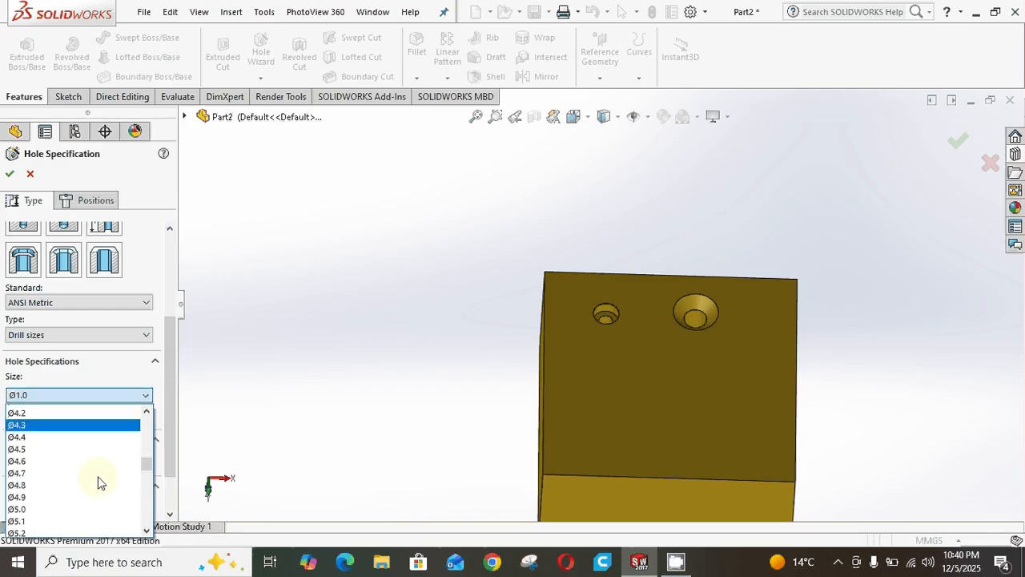
scroll(97, 479, down, 12)
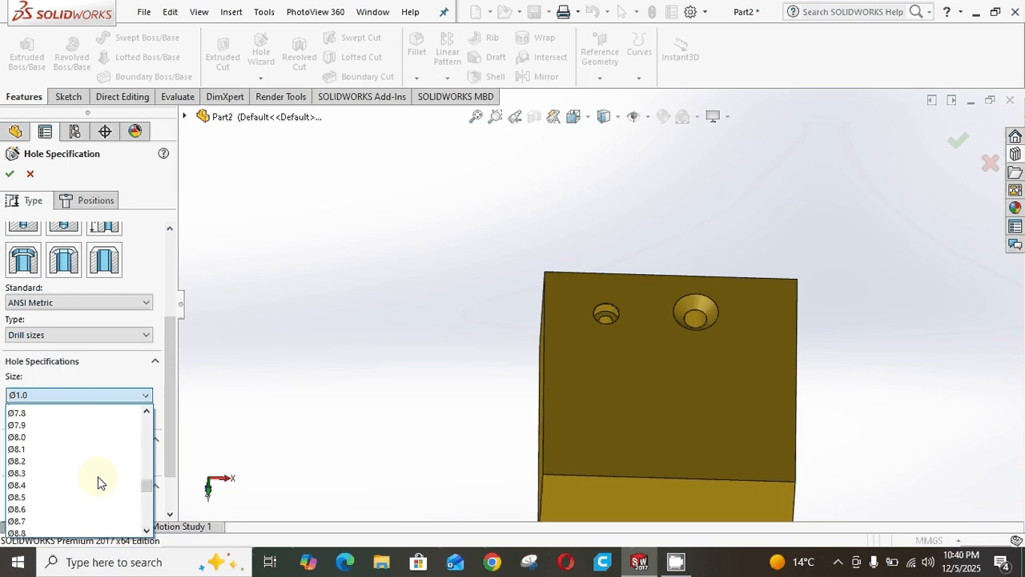
scroll(98, 481, down, 1)
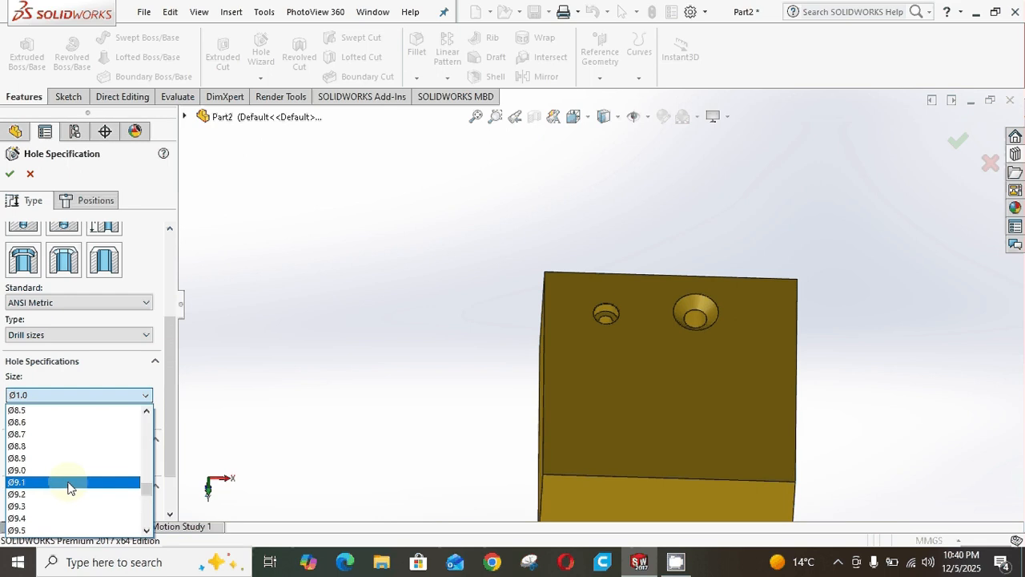
scroll(64, 496, down, 2)
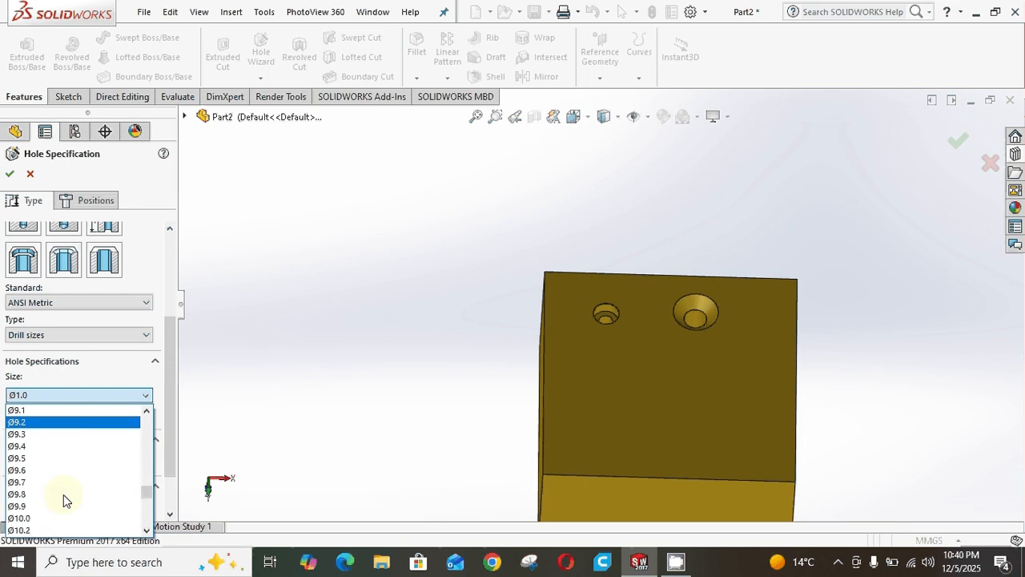
click(45, 518)
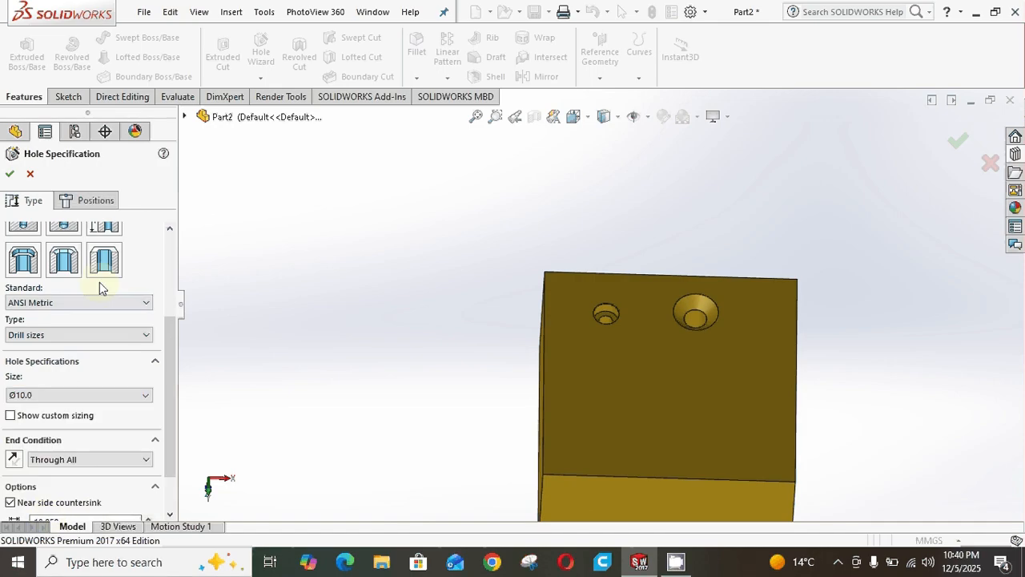
Step: Place the hole on the block's drilled face, about 24 mm from the counterbore-side edge and about 52 mm from the far edge
click(95, 202)
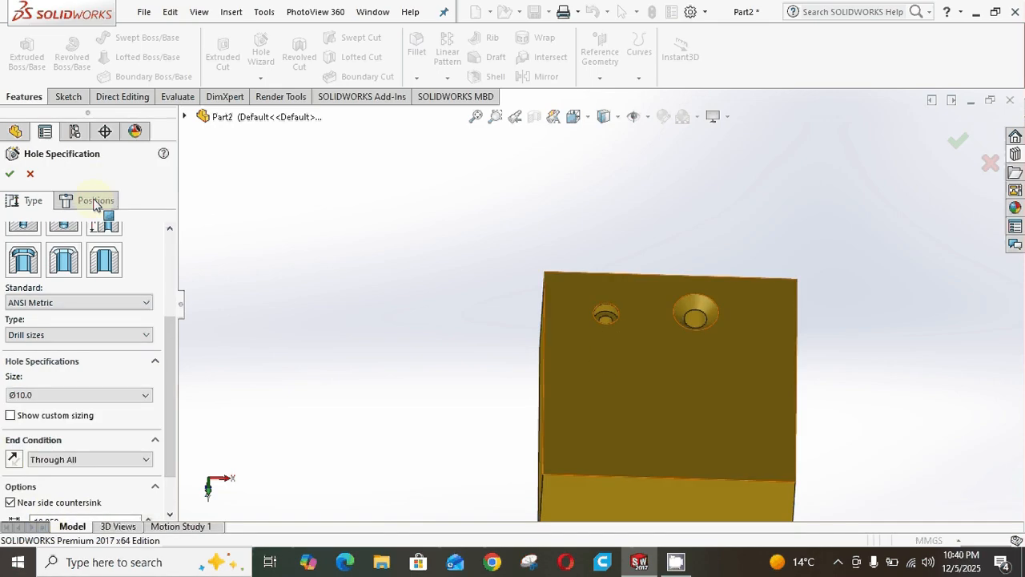
click(640, 384)
click(606, 380)
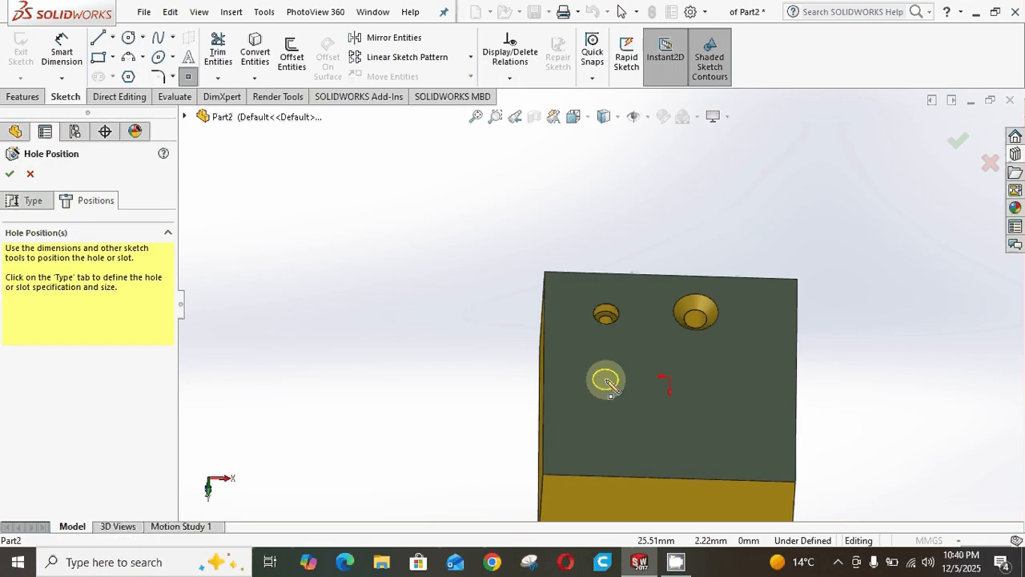
Step: Dimension the hole's center 45 mm from the block's side edge nearest the counterbore
click(62, 49)
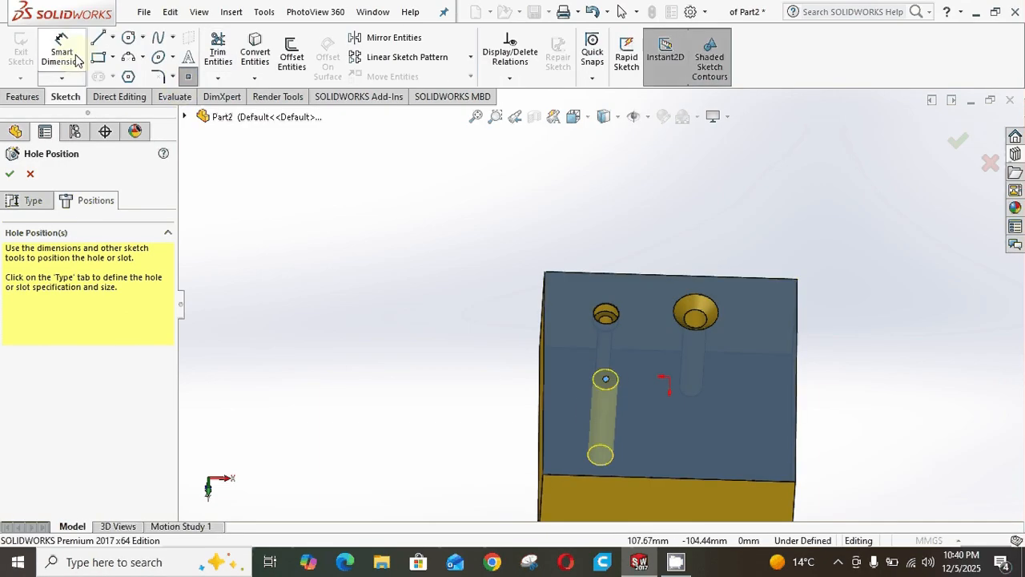
click(607, 379)
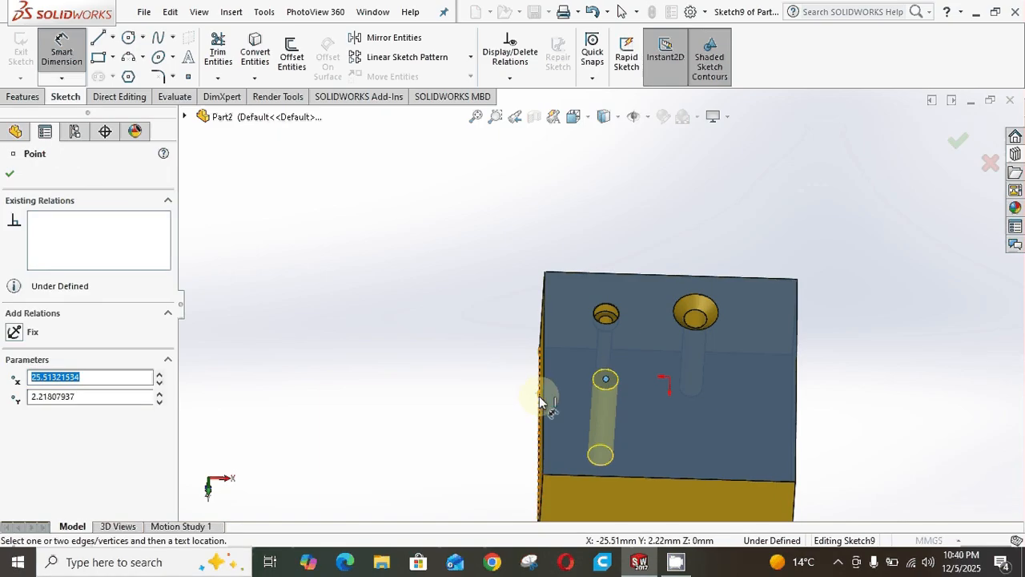
click(543, 406)
click(518, 407)
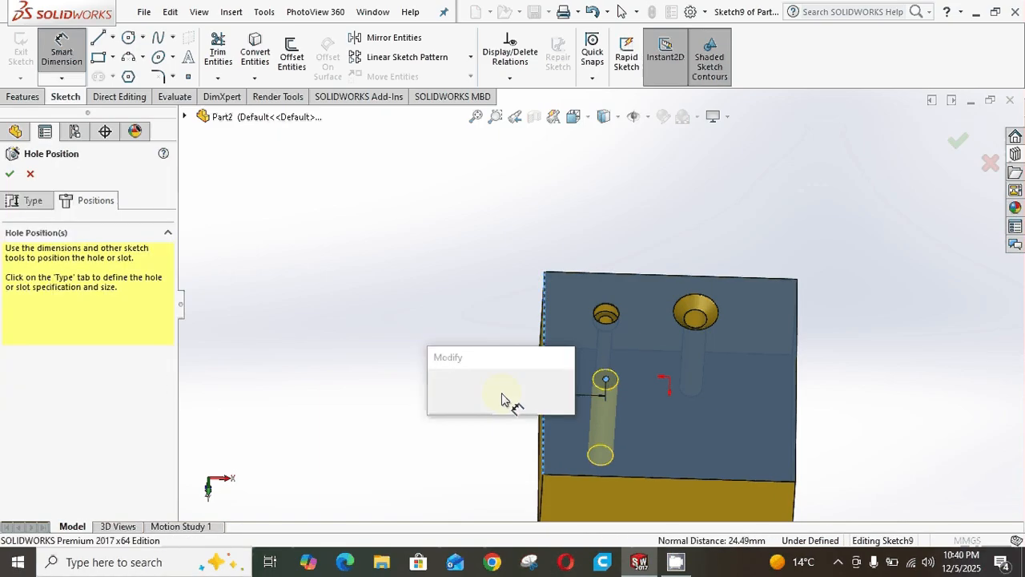
text(30)
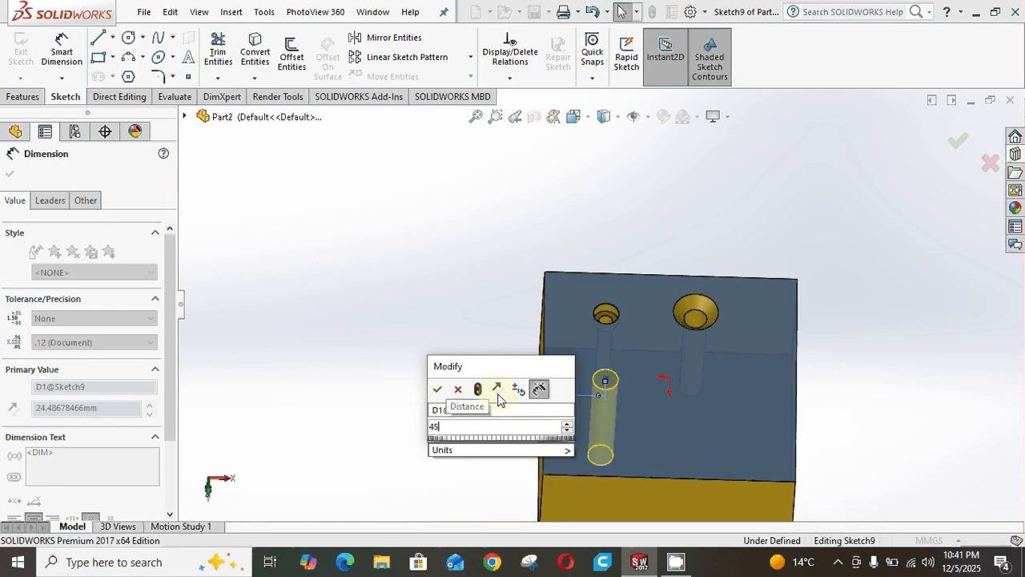
key(Return)
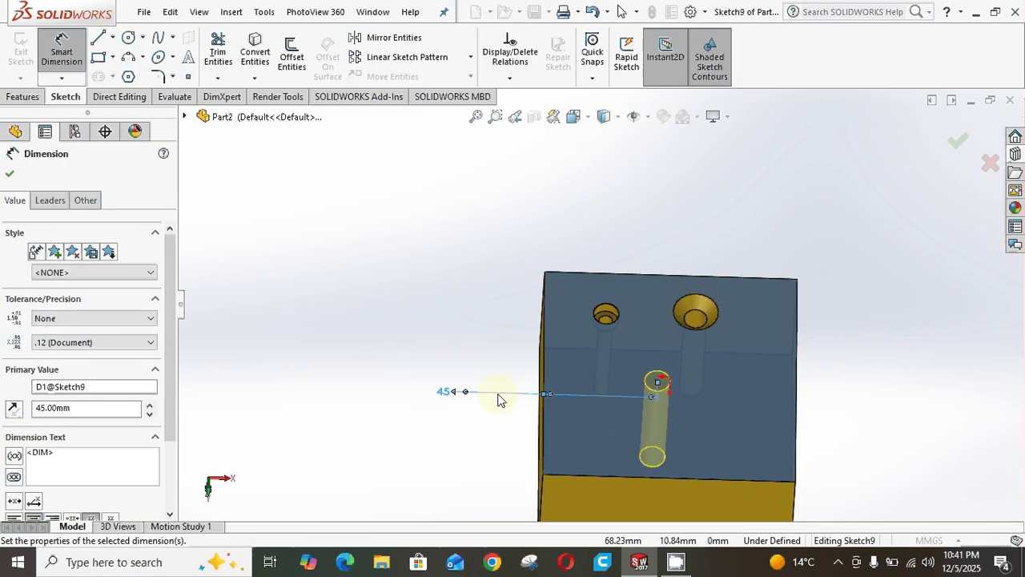
Step: Dimension the hole's center 34 mm from the block's far edge and create the drilled hole
click(657, 382)
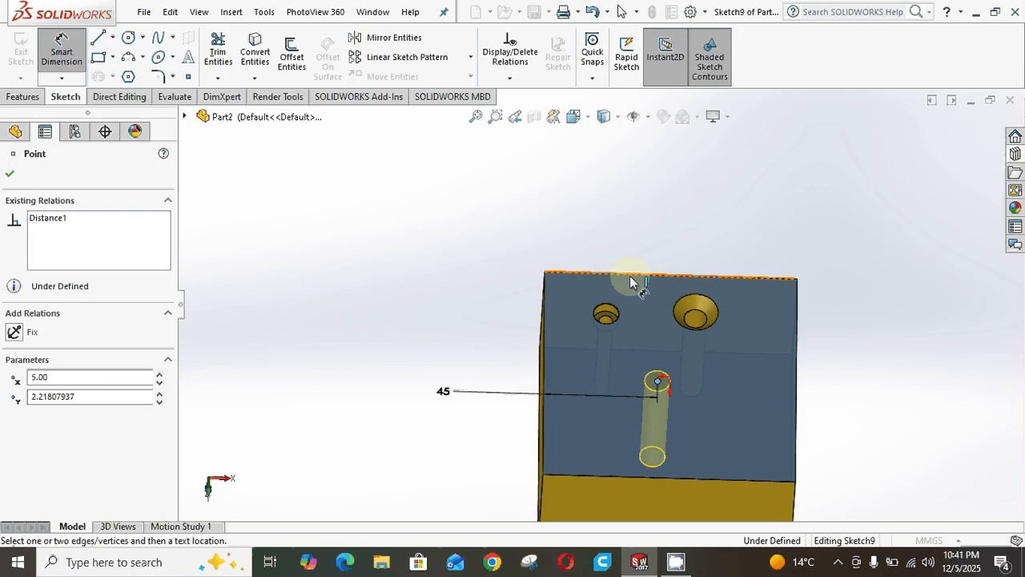
click(630, 280)
click(523, 255)
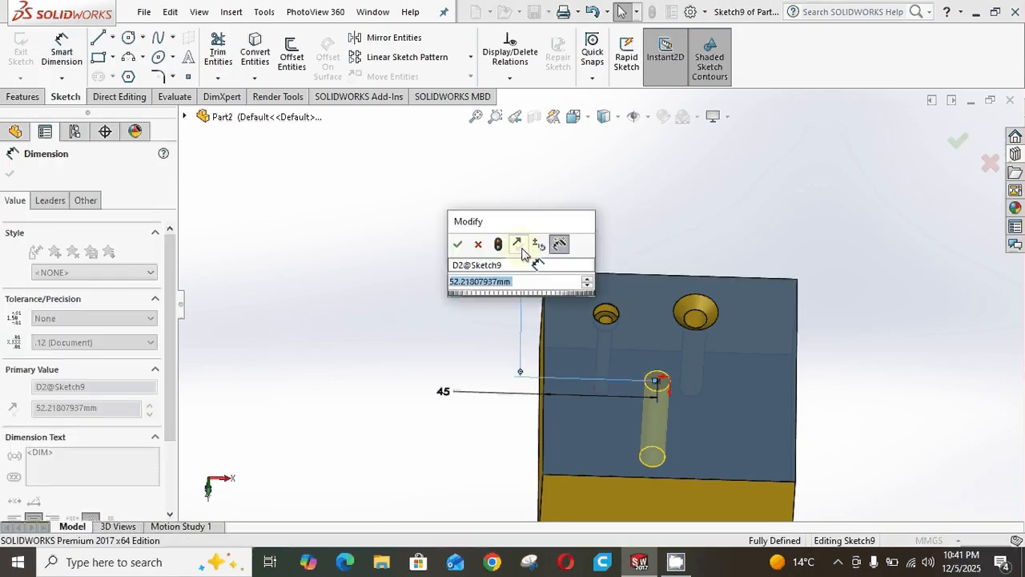
text(34)
key(Return)
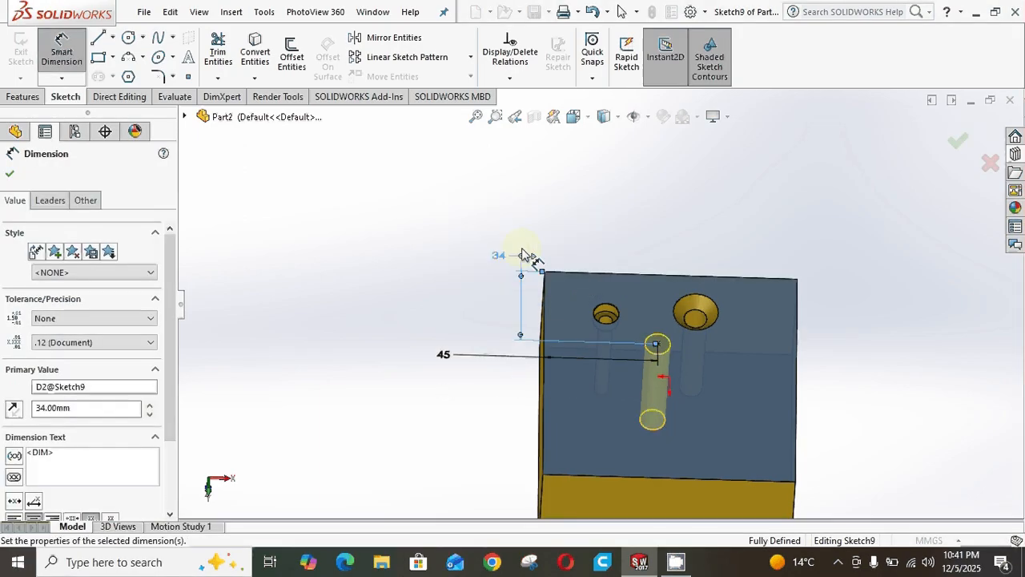
click(10, 173)
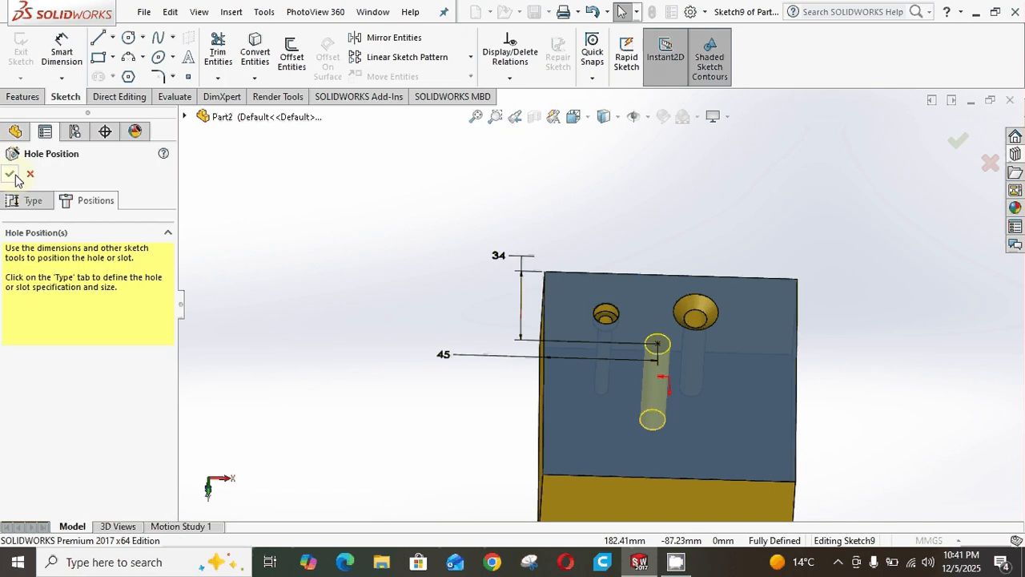
click(10, 175)
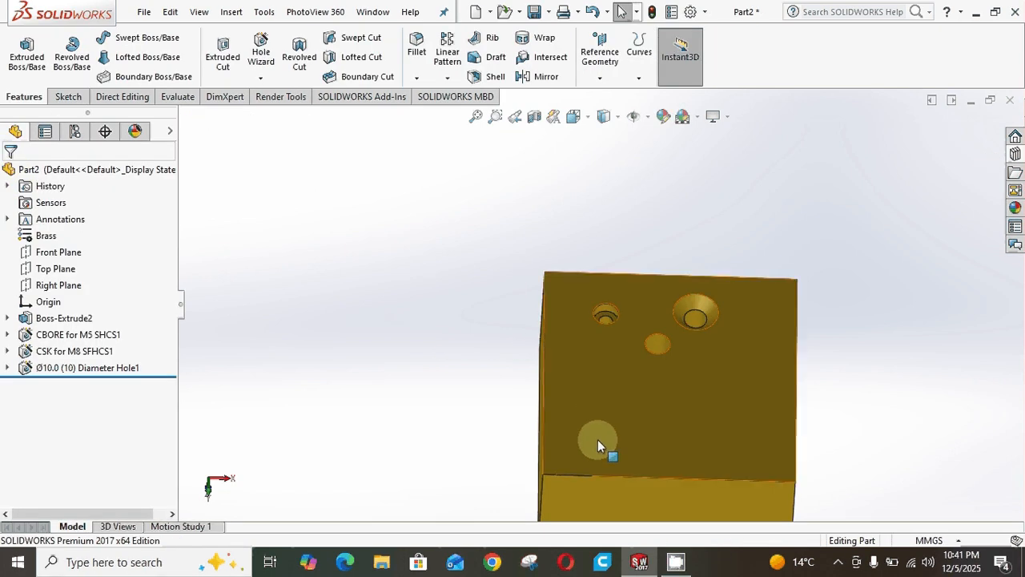
Step: Edit the Ø10.0 hole feature, setting its end condition to Blind with a depth of 10 mm
mouse_move(538, 338)
middle_down()
mouse_move(480, 317)
mouse_move(476, 417)
mouse_move(470, 393)
mouse_move(491, 367)
mouse_move(497, 377)
mouse_move(476, 373)
middle_up()
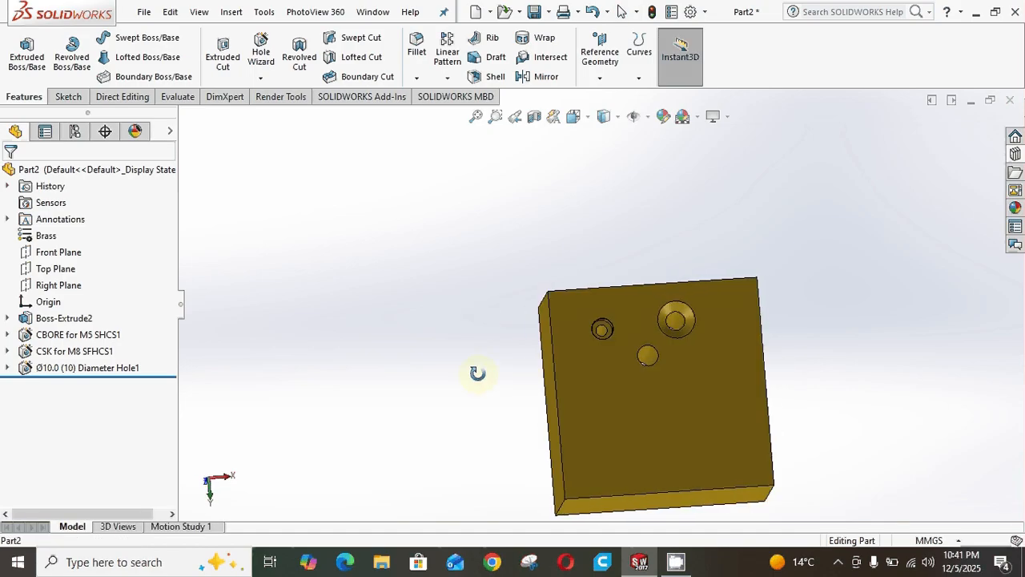
click(108, 369)
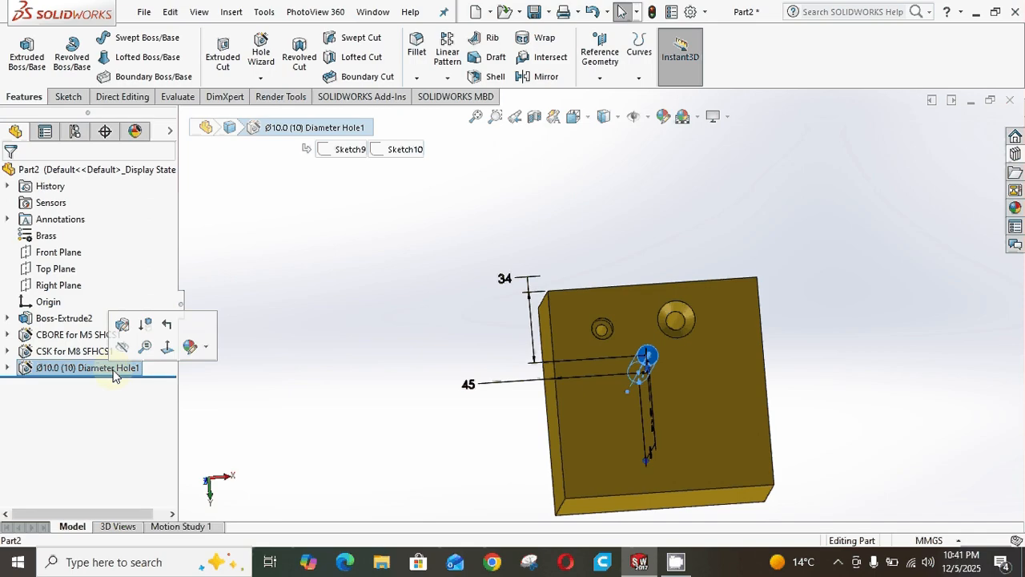
click(122, 326)
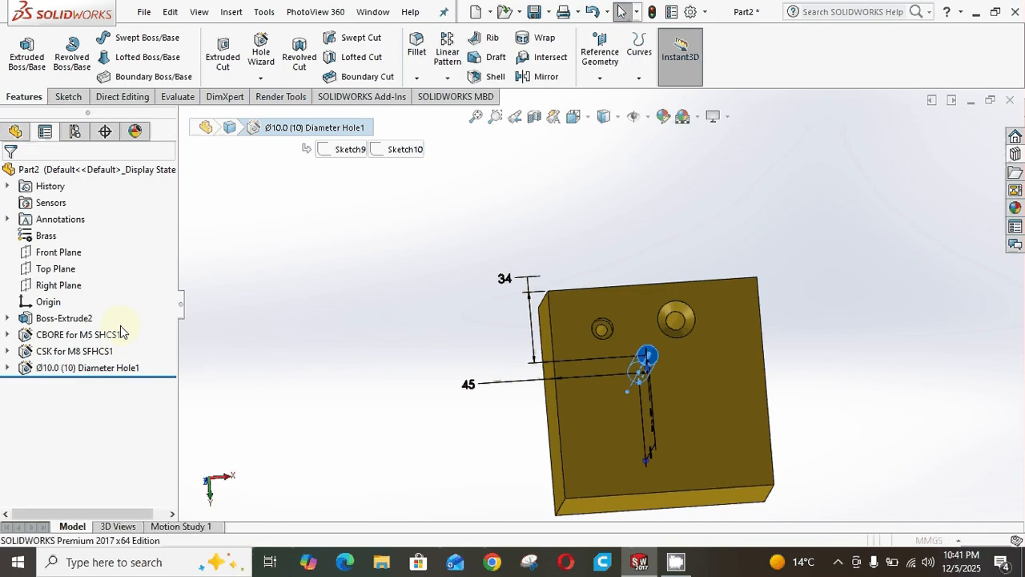
drag(172, 344, 166, 469)
click(100, 448)
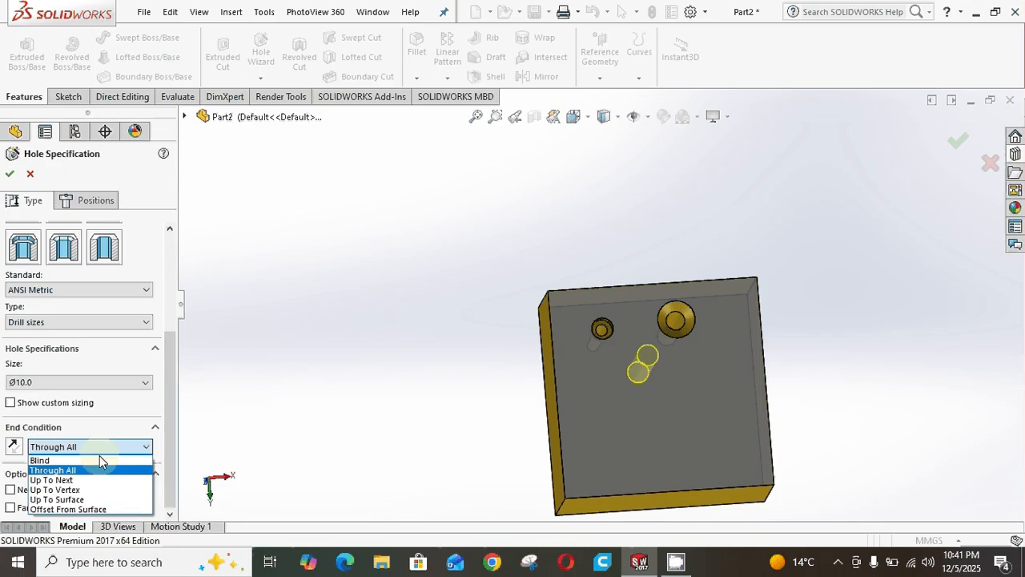
click(95, 456)
double_click(87, 466)
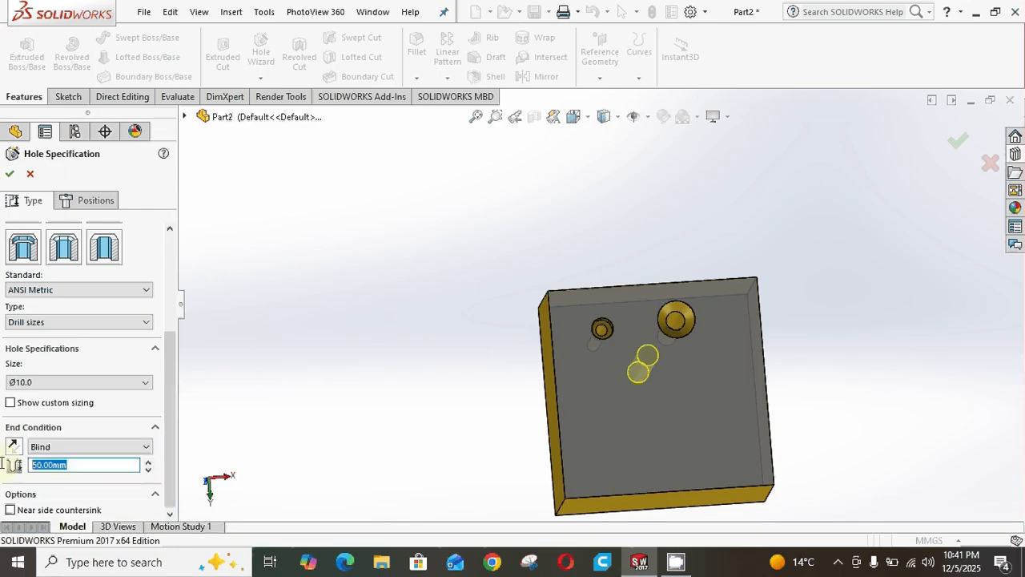
text(10)
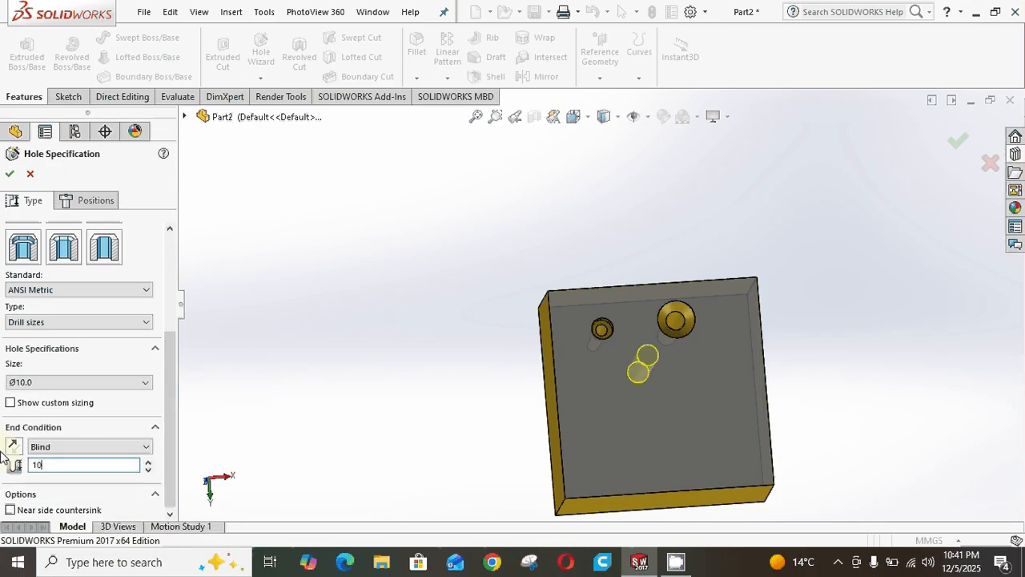
key(Return)
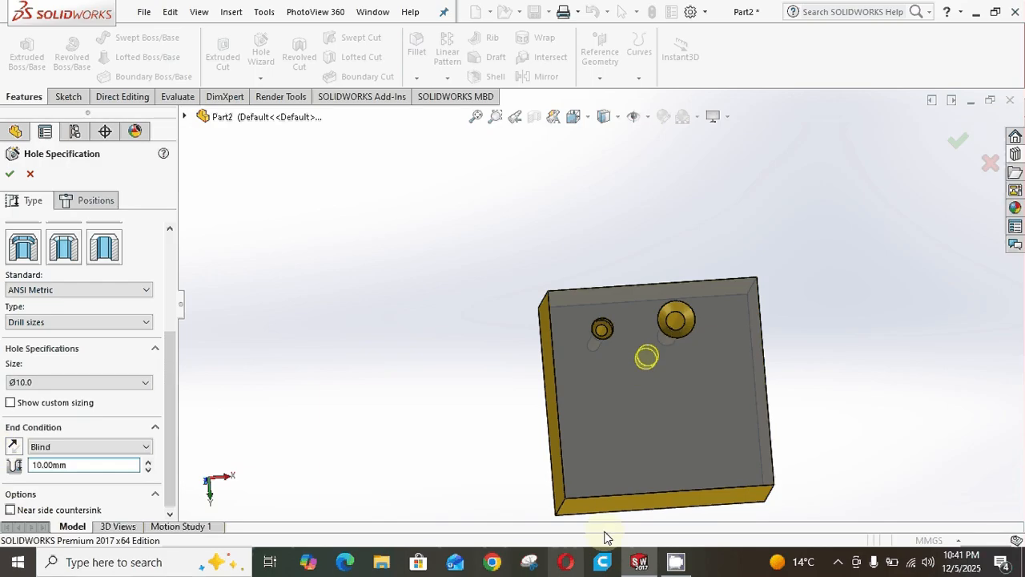
Step: Apply the Ø10.0 hole's blind-depth edit and inspect its conical bottom on the block's drilled face
middle_drag(524, 387, 614, 315)
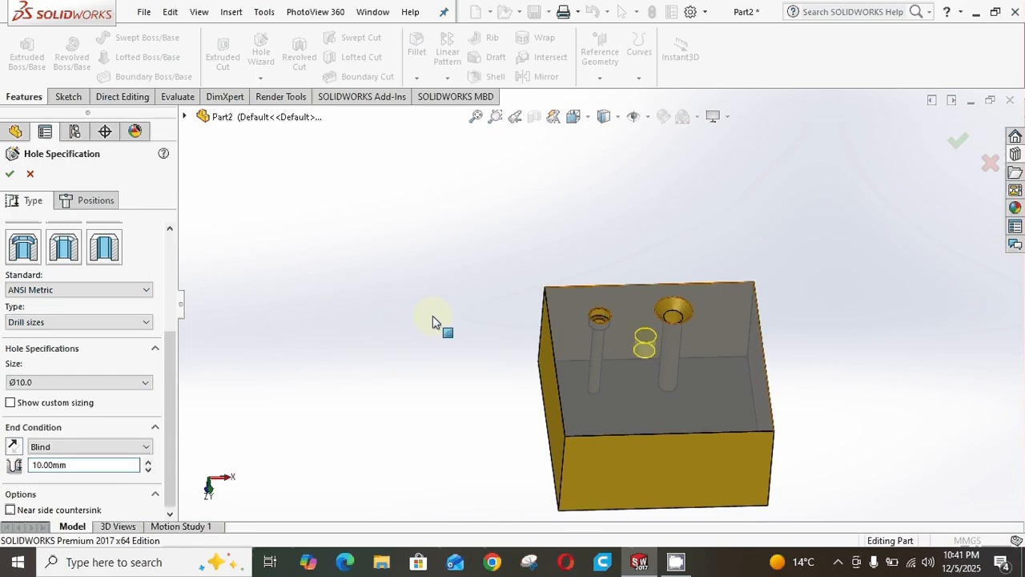
click(10, 174)
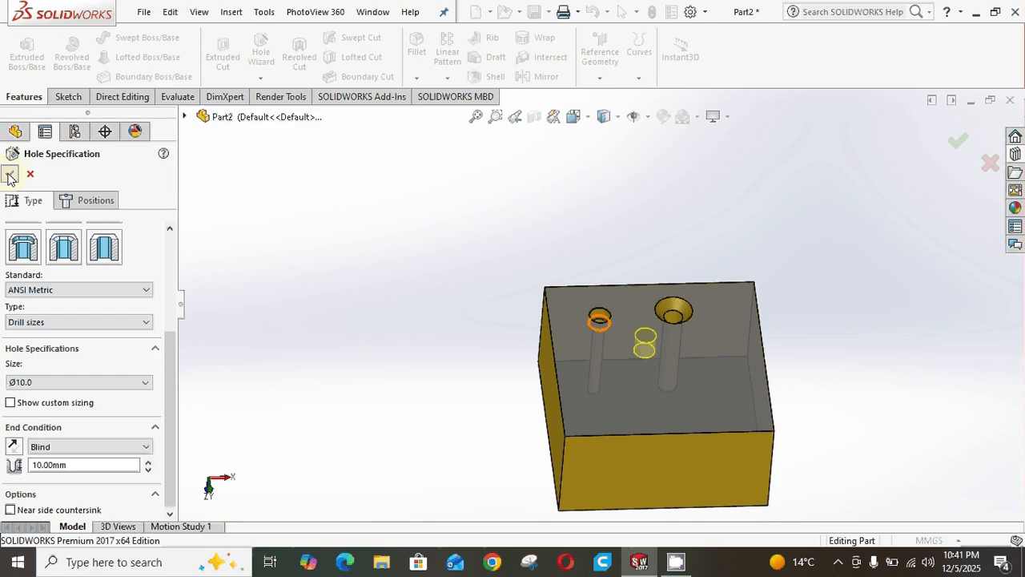
middle_drag(486, 311, 508, 414)
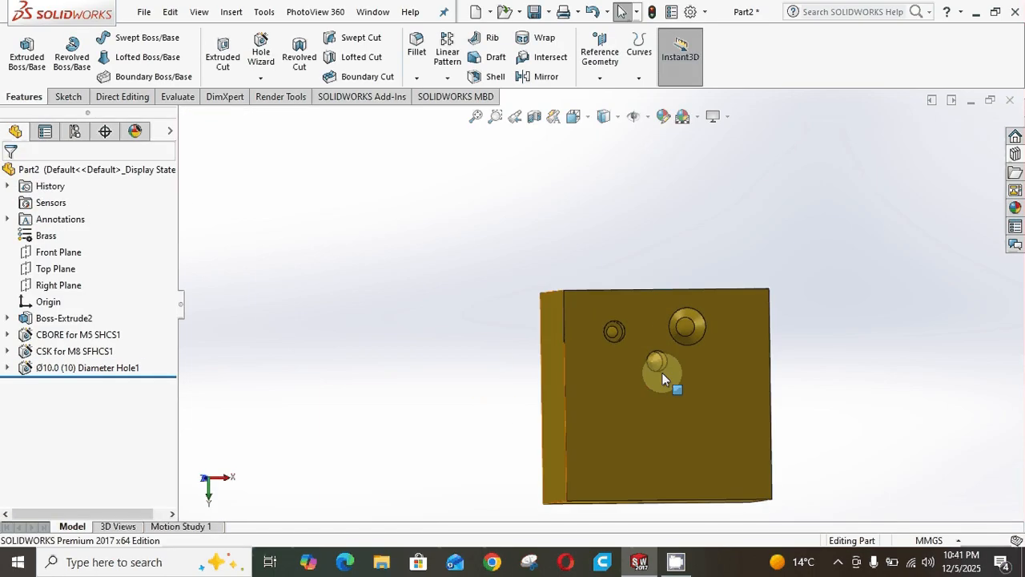
scroll(662, 373, down, 10)
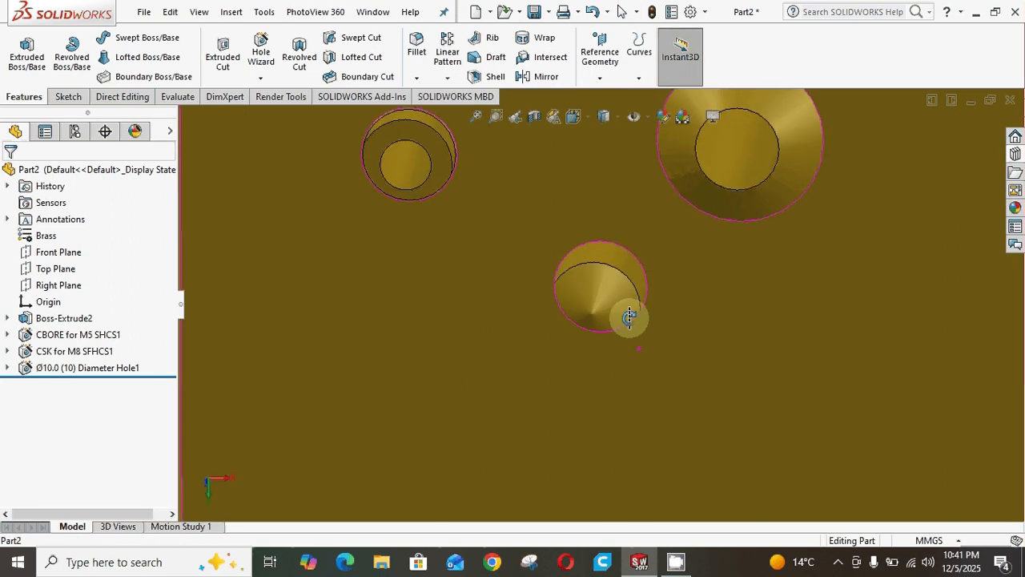
middle_drag(630, 317, 638, 340)
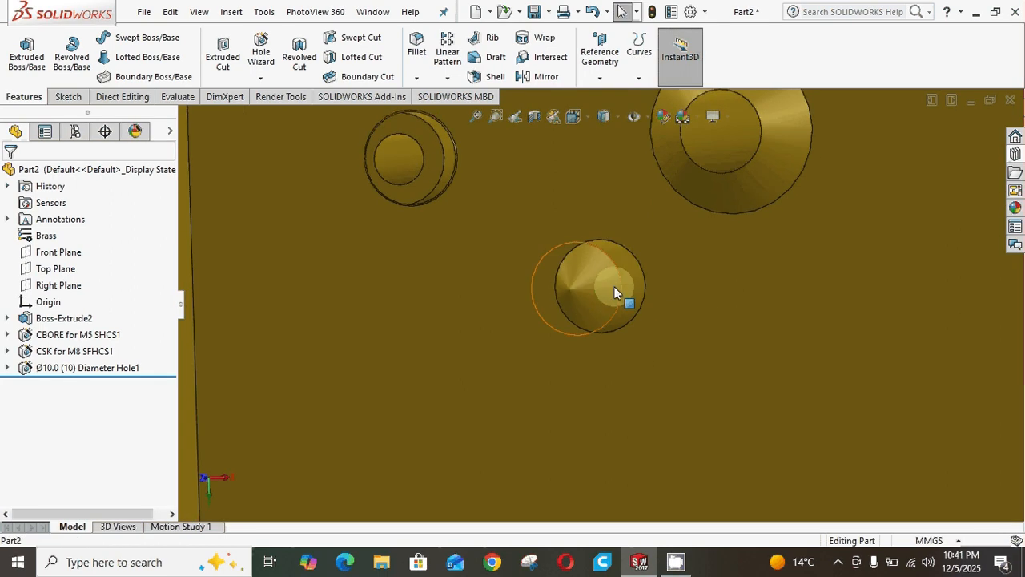
scroll(614, 289, up, 5)
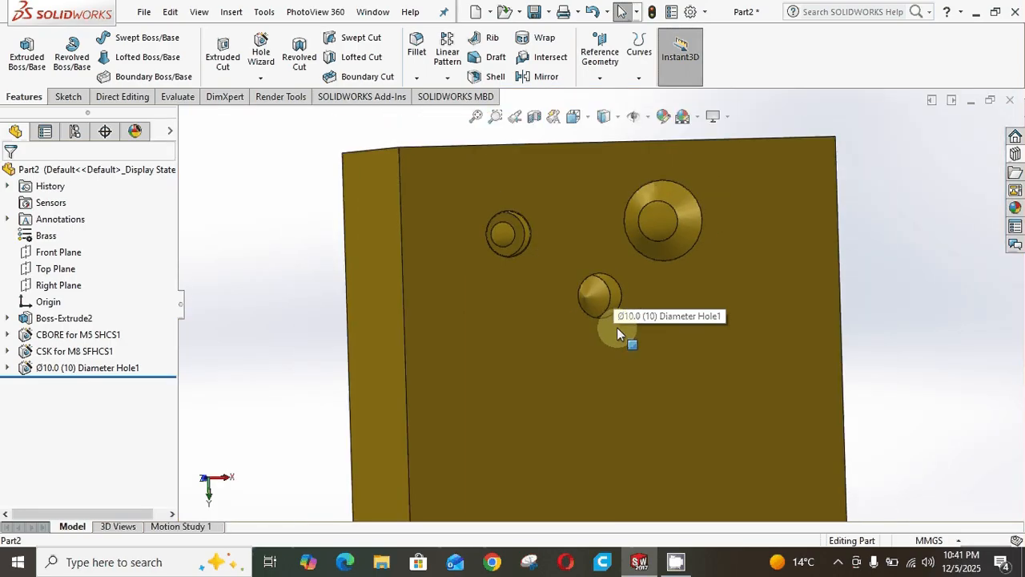
middle_drag(617, 328, 611, 256)
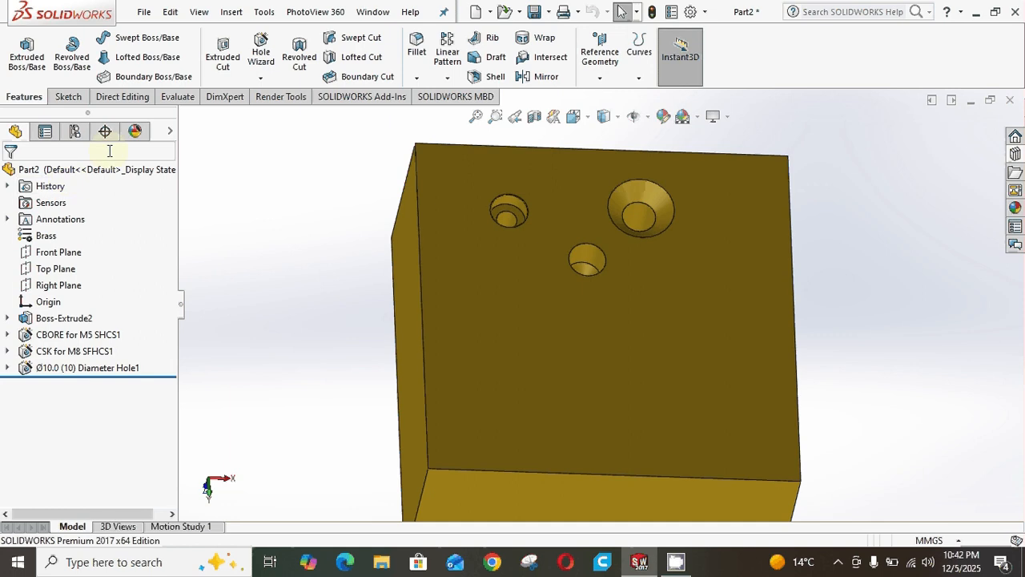
Step: Start a new Hole Wizard straight tap hole with the ANSI Metric standard and Bottoming Tapped Hole type
click(260, 53)
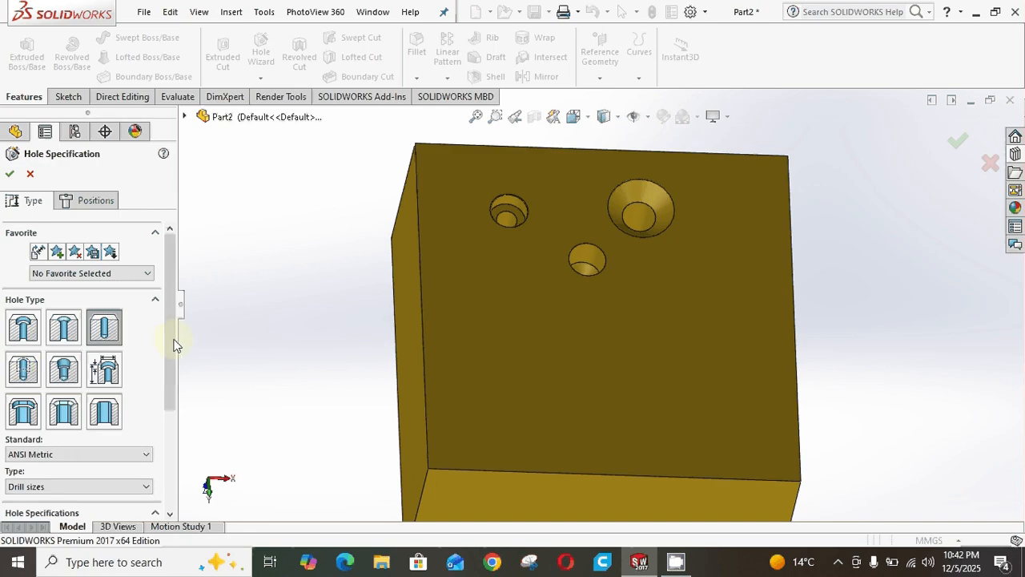
drag(172, 344, 169, 365)
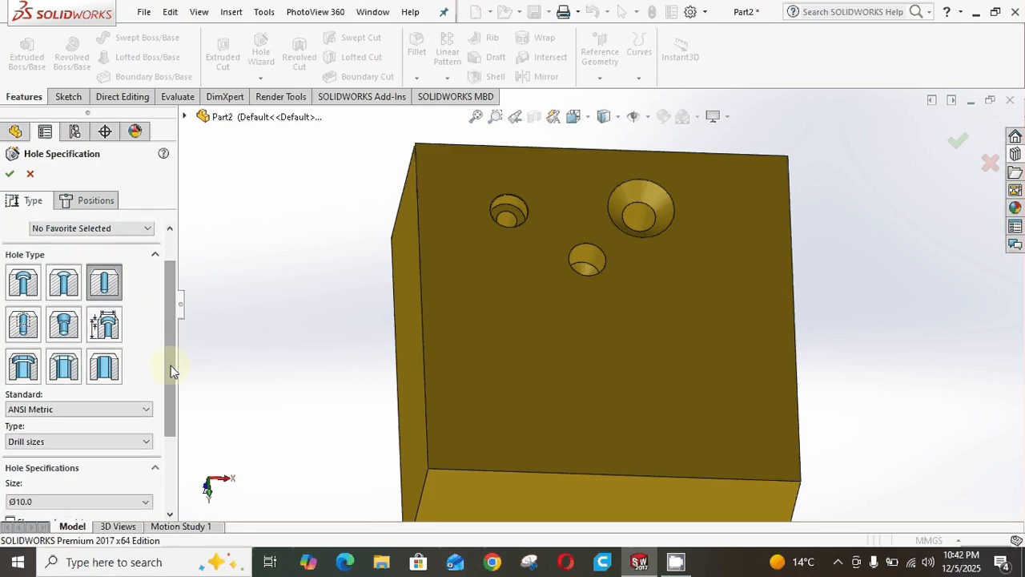
click(24, 331)
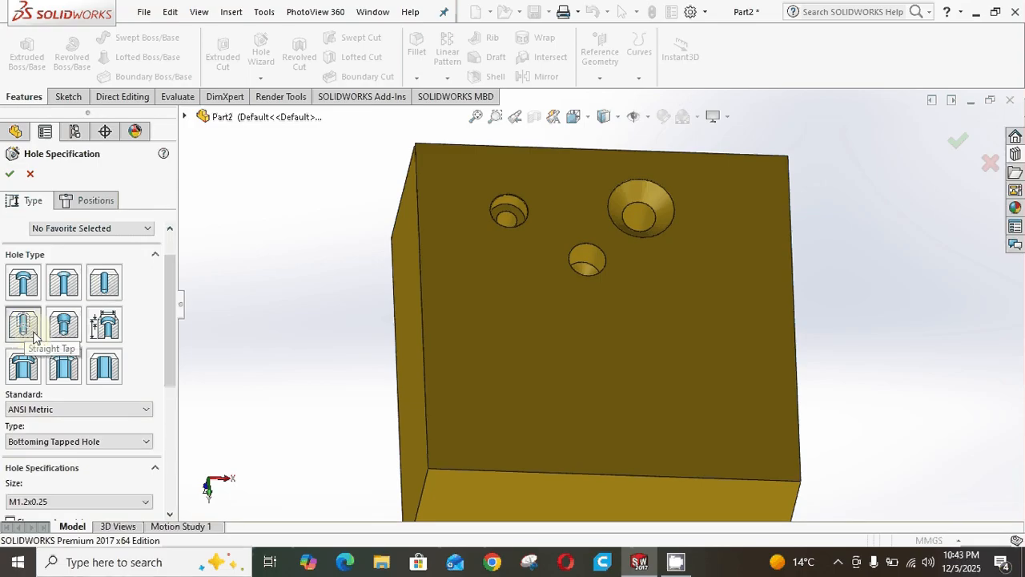
scroll(46, 359, down, 2)
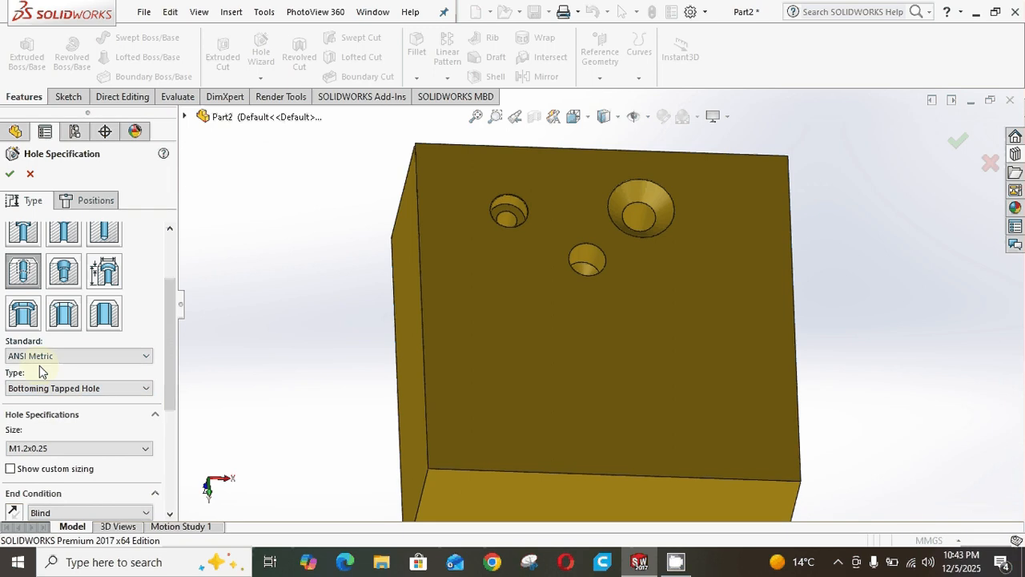
click(43, 361)
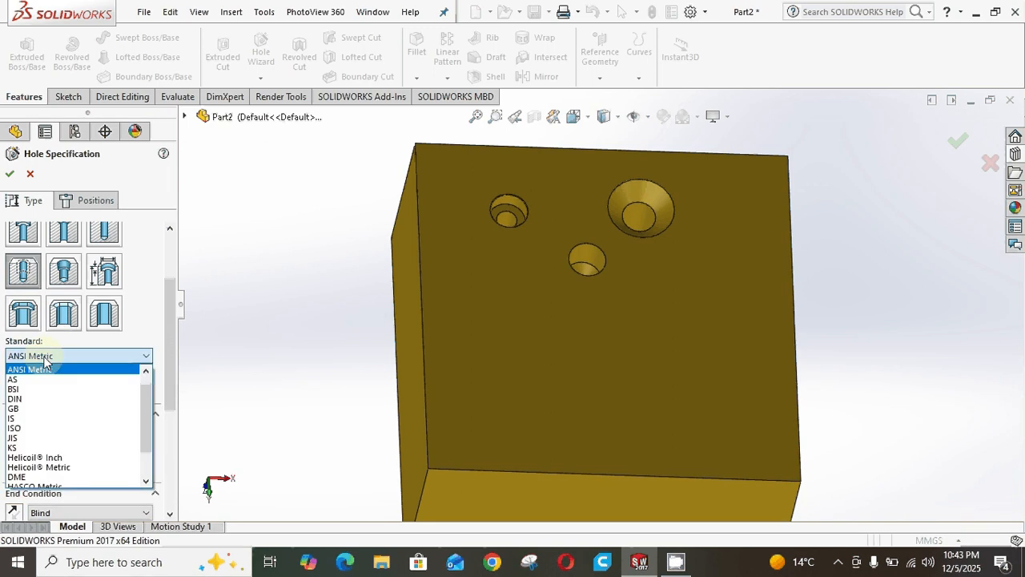
click(45, 371)
click(46, 389)
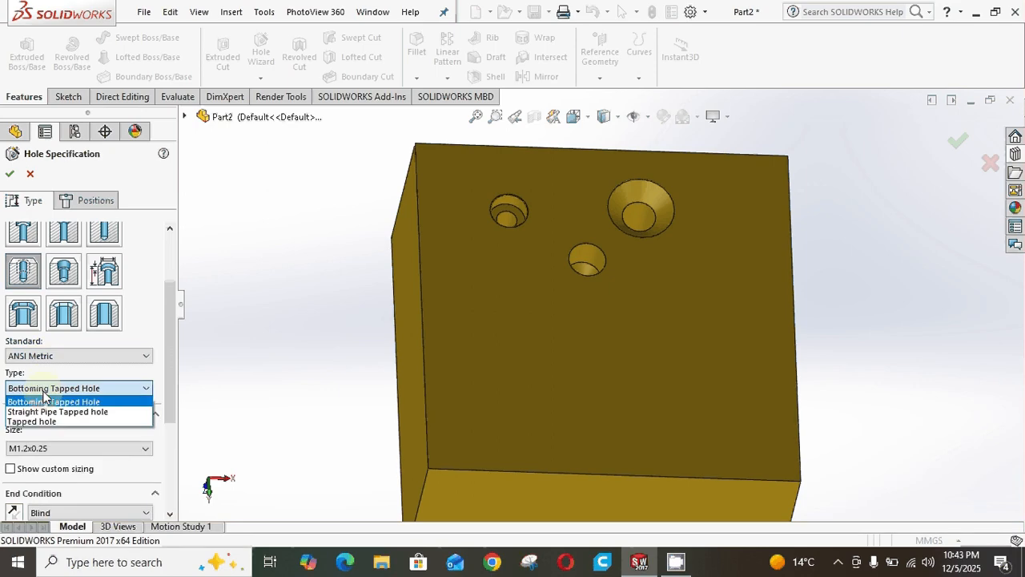
click(44, 401)
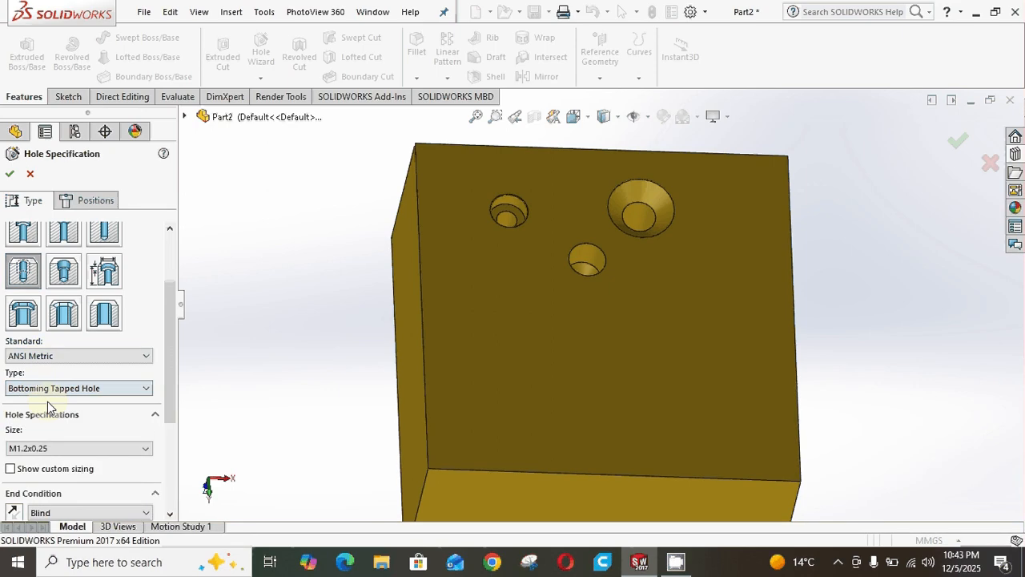
Step: Set the tapped hole's size to M5x0.8 and its blind hole depth to 15 mm
click(90, 449)
scroll(82, 405, down, 2)
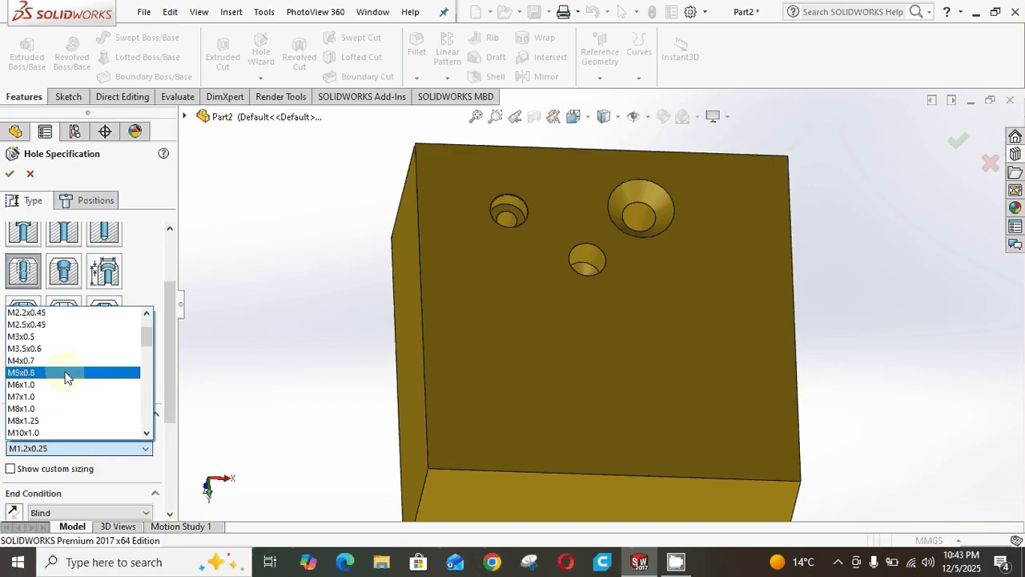
click(67, 373)
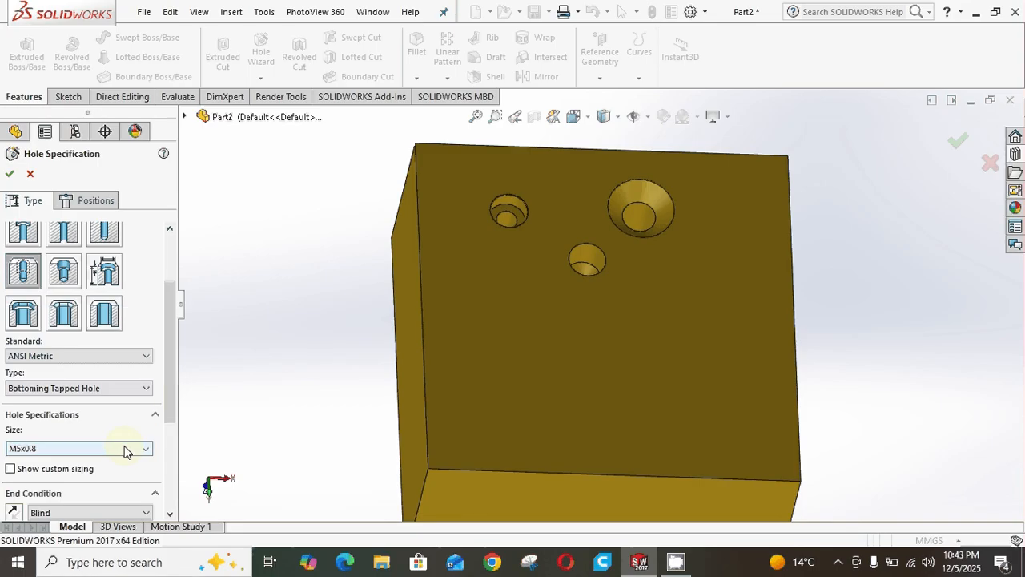
scroll(168, 406, down, 3)
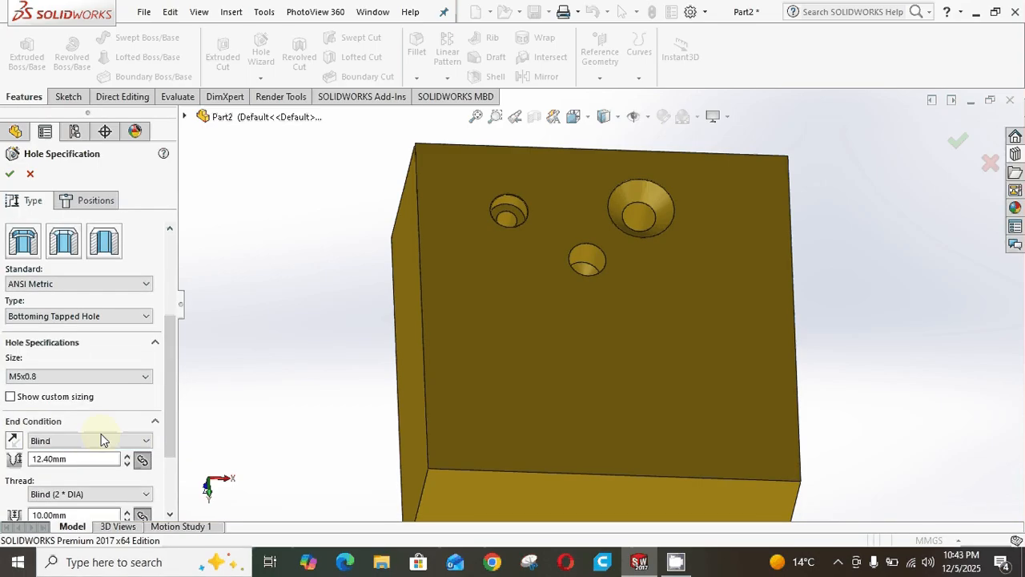
click(42, 458)
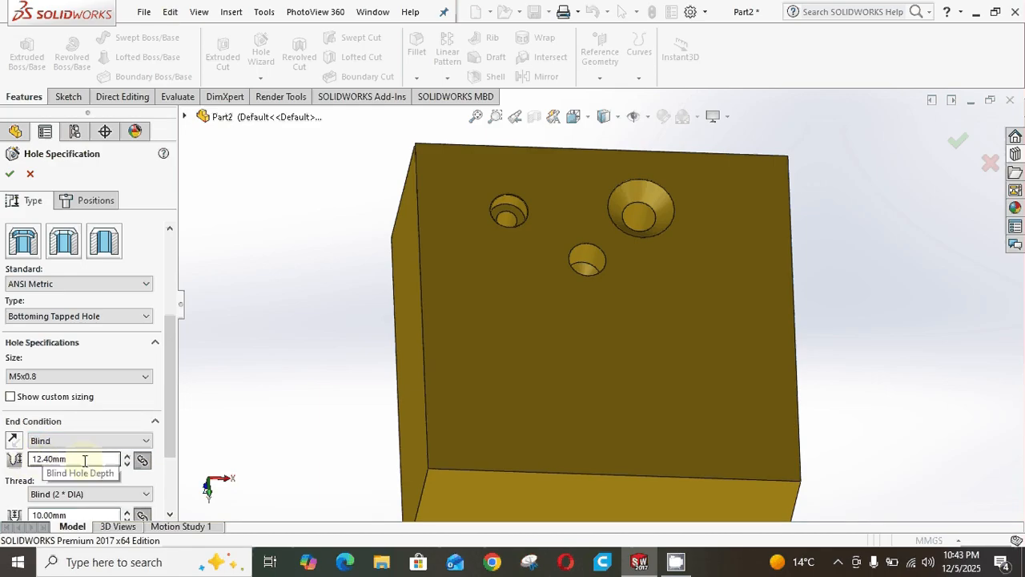
drag(85, 460, 8, 455)
text(15)
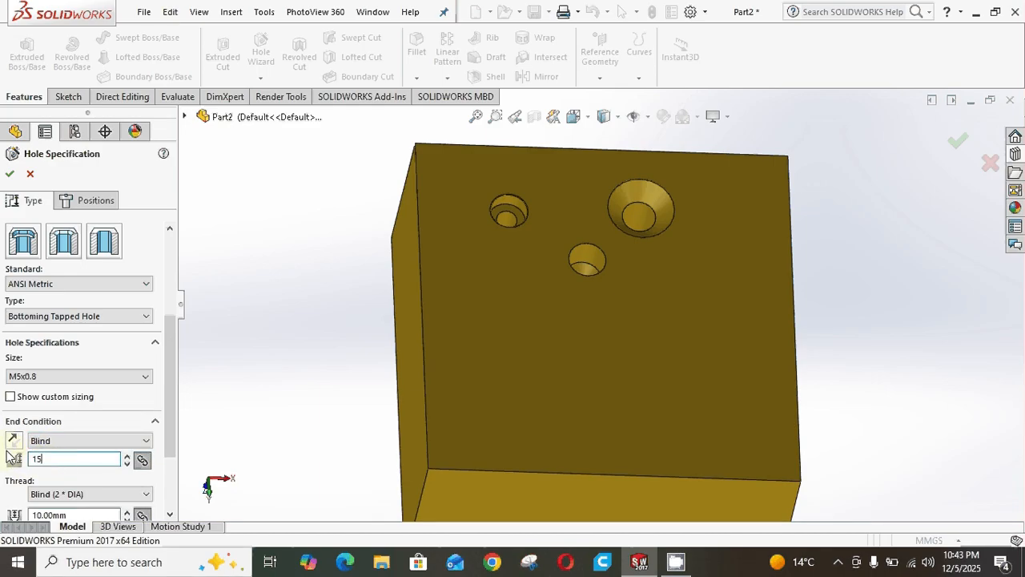
key(Return)
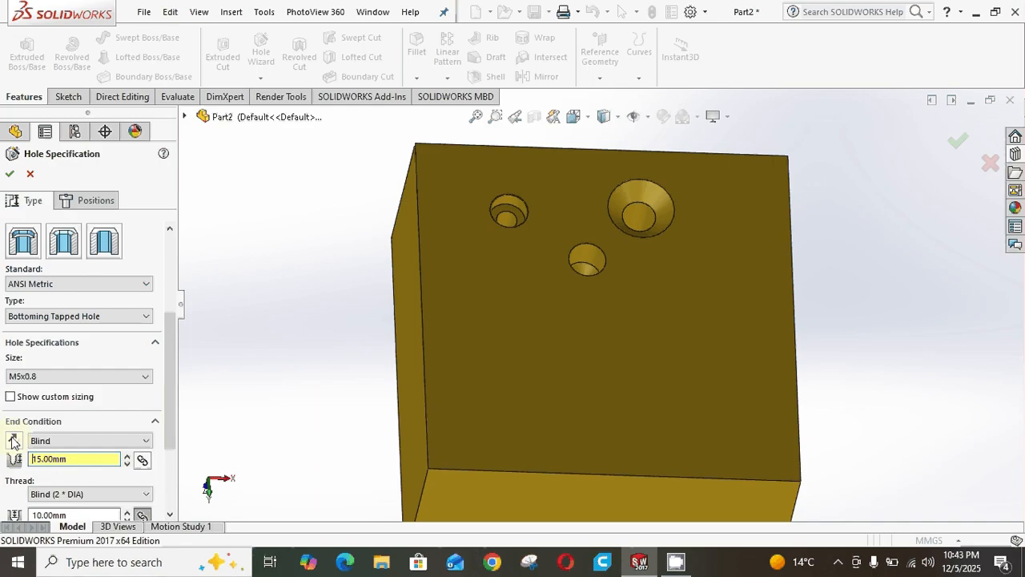
drag(167, 384, 172, 413)
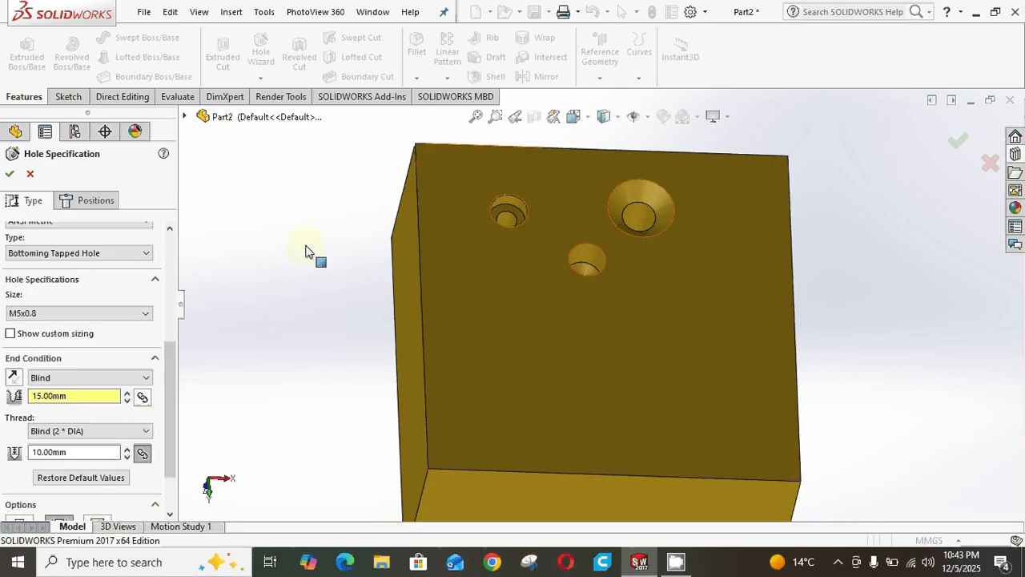
Step: Place the tapped hole on the block's drilled face, about 19 mm from the counterbore-side edge and about 53 mm from the far edge
click(102, 203)
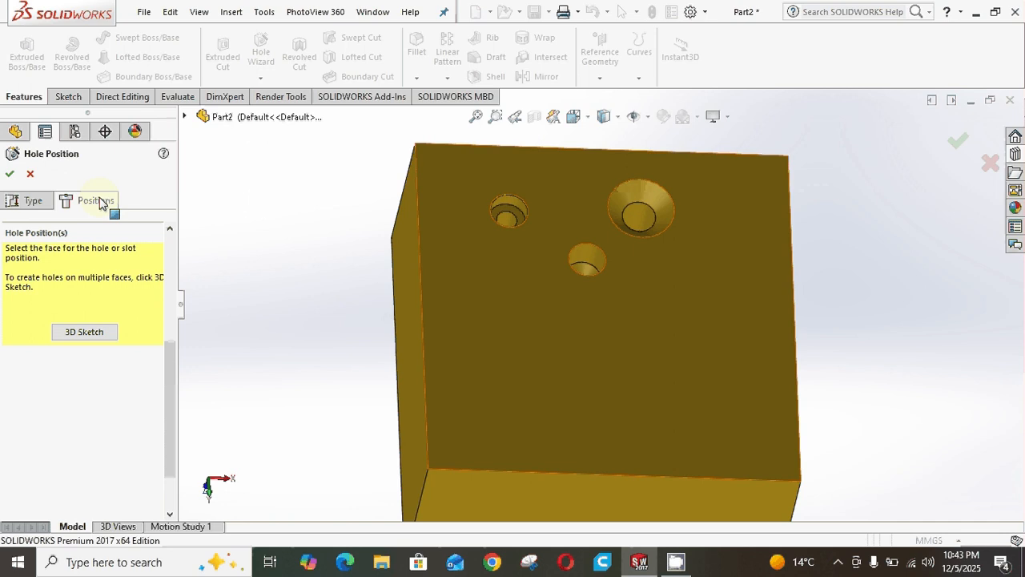
click(504, 306)
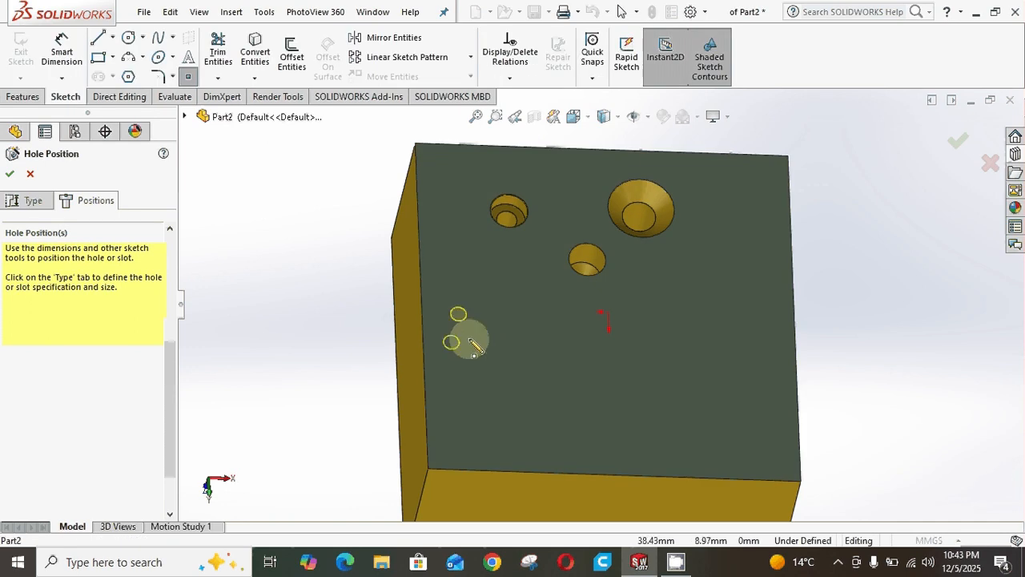
click(496, 317)
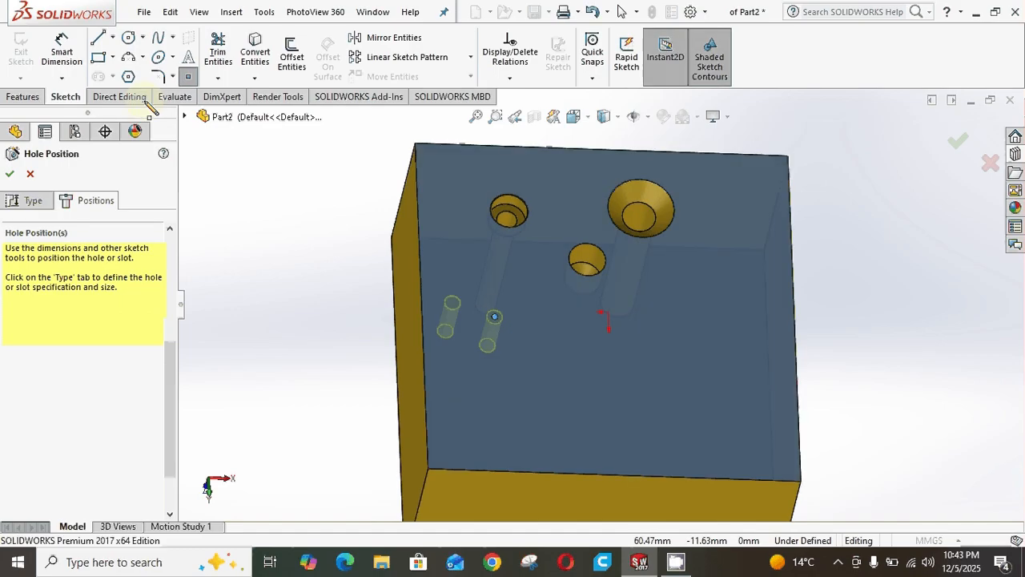
Step: Dimension the tapped hole's center from the block's side edge nearest the counterbore, keeping the distance as placed
click(62, 50)
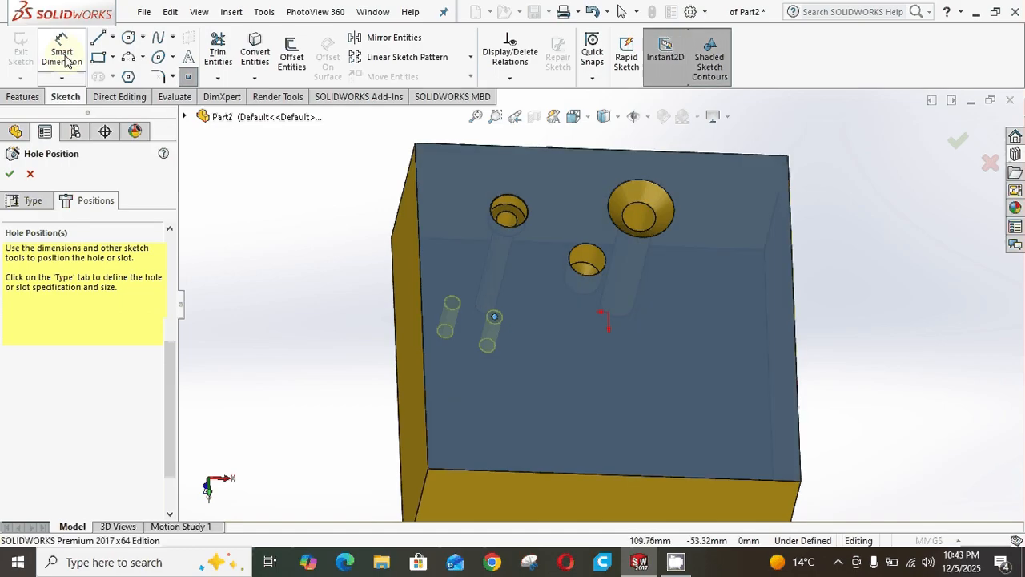
click(495, 318)
click(423, 321)
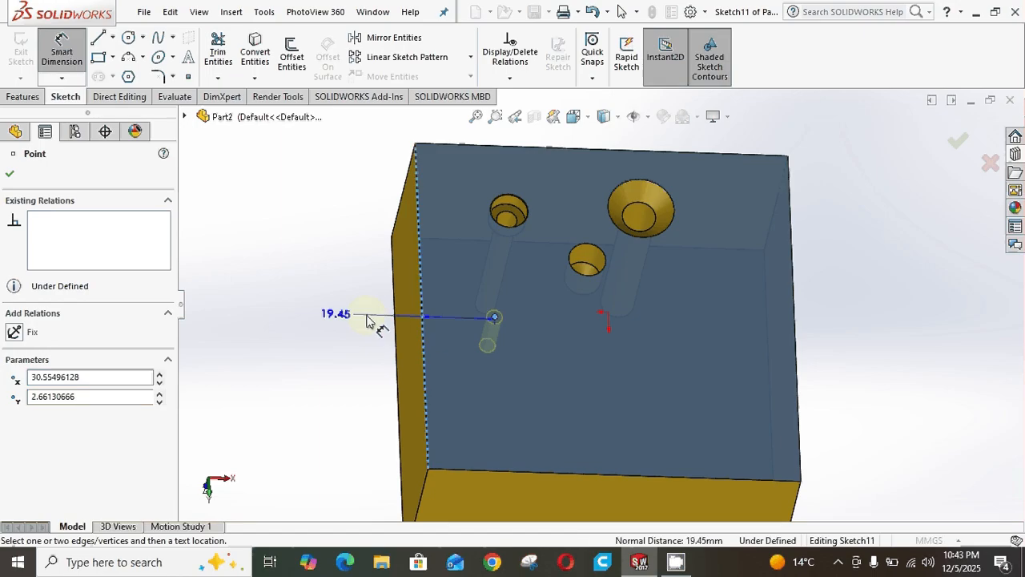
click(366, 320)
key(Return)
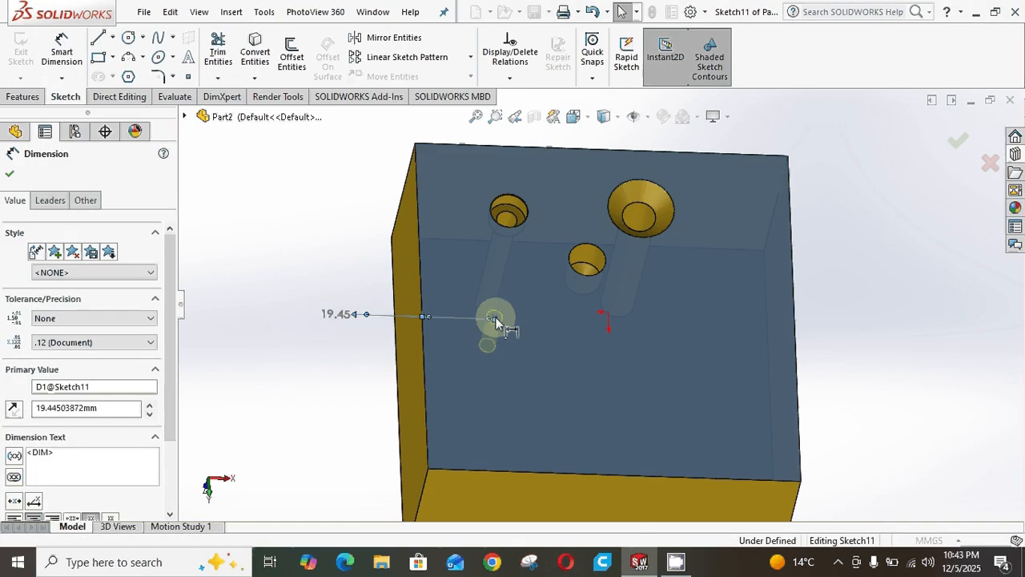
drag(496, 318, 475, 258)
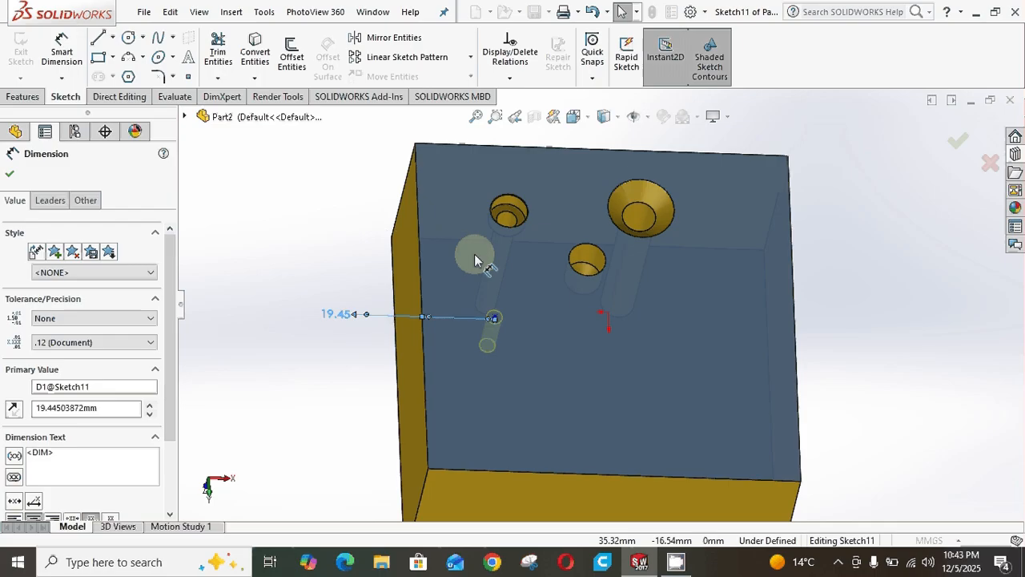
Step: Dimension the tapped hole's center from the block's far edge, keeping the distance as placed, and create the hole
click(61, 54)
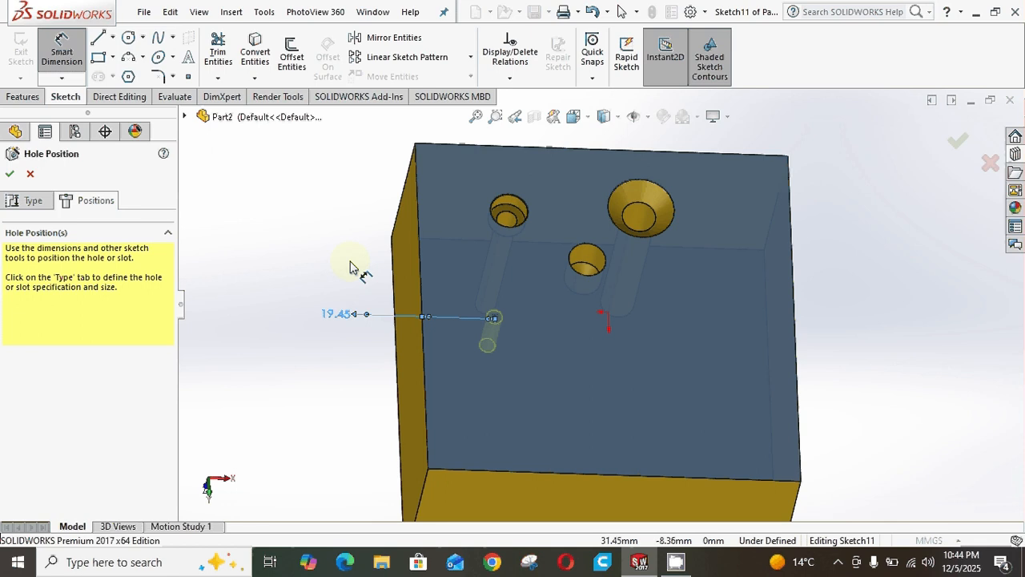
click(678, 565)
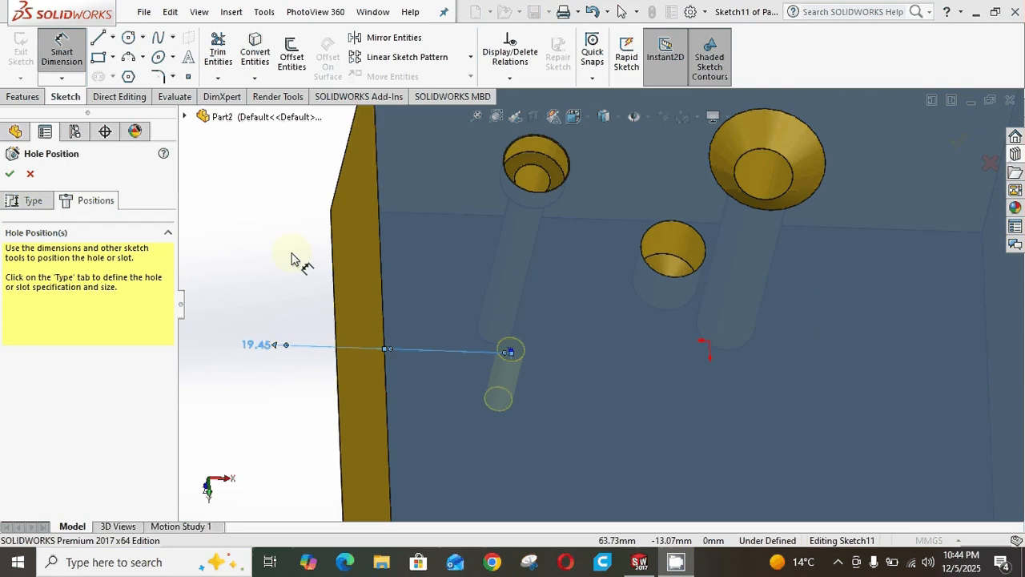
click(286, 294)
scroll(592, 326, up, 3)
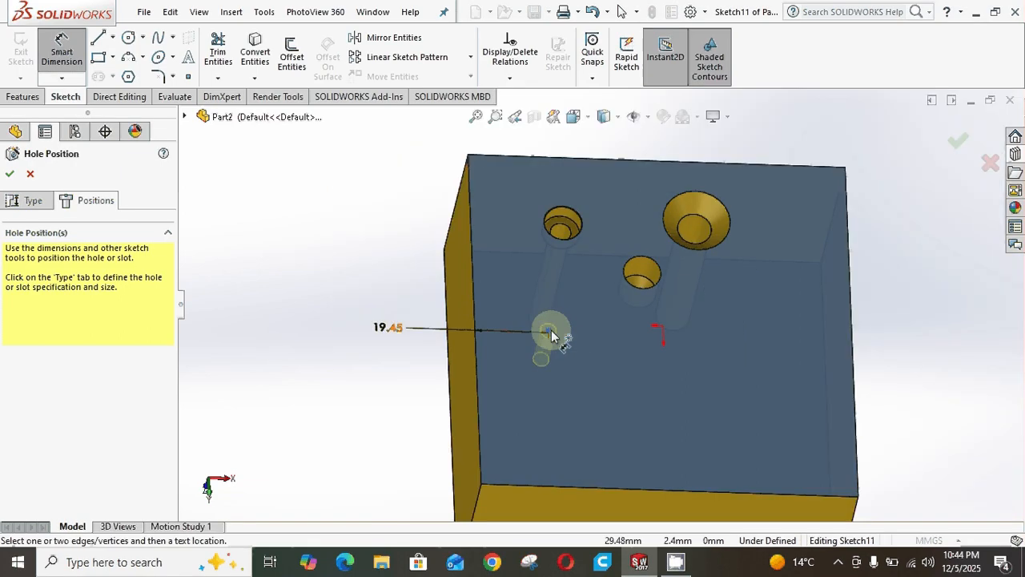
click(548, 332)
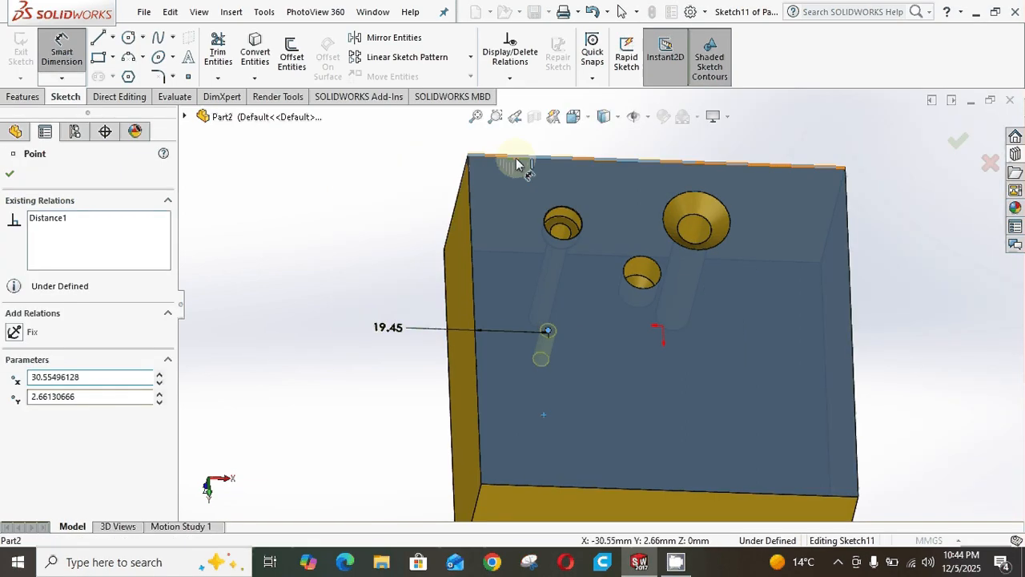
click(517, 165)
click(426, 196)
click(361, 185)
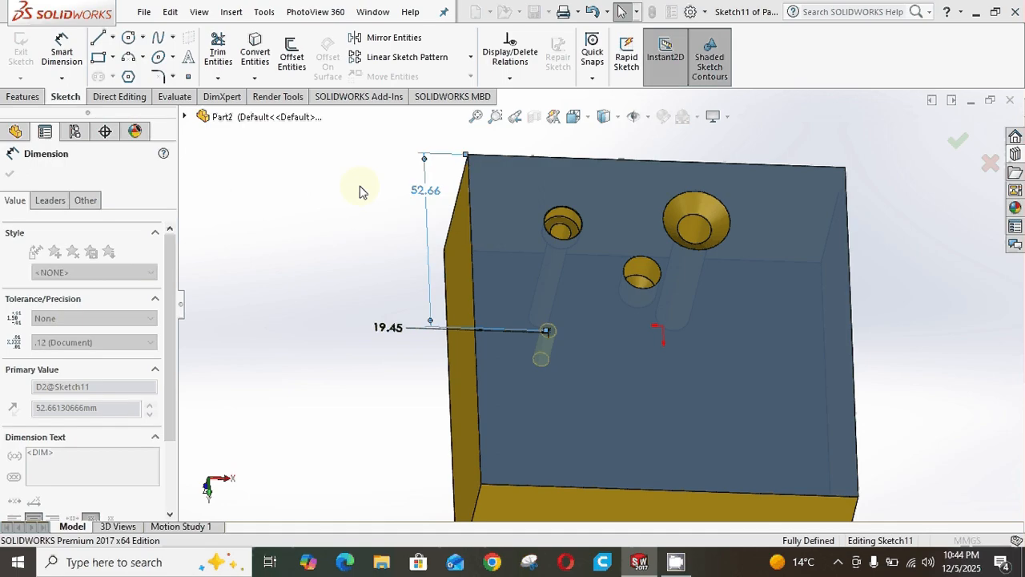
click(9, 175)
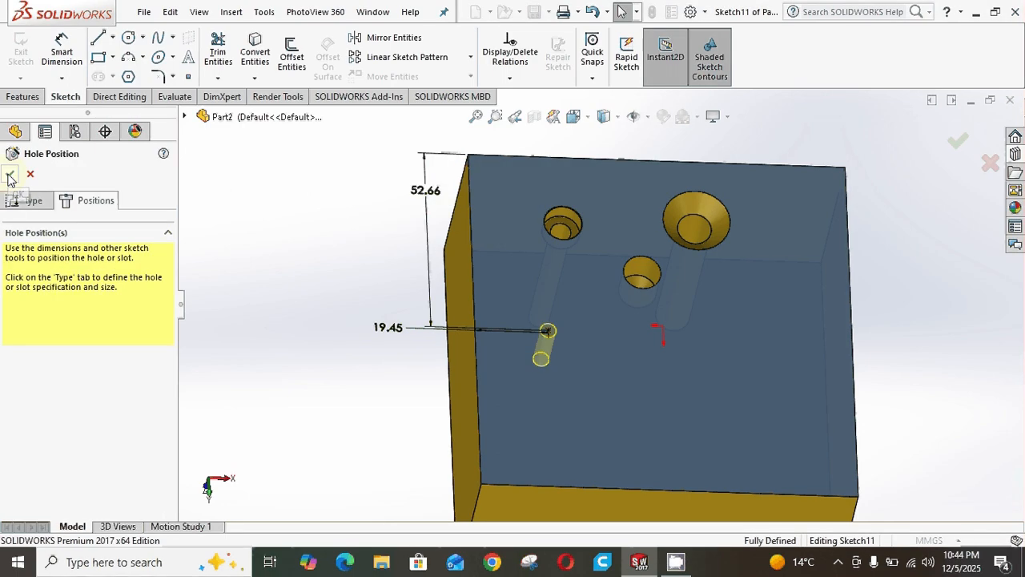
click(9, 178)
scroll(558, 340, down, 3)
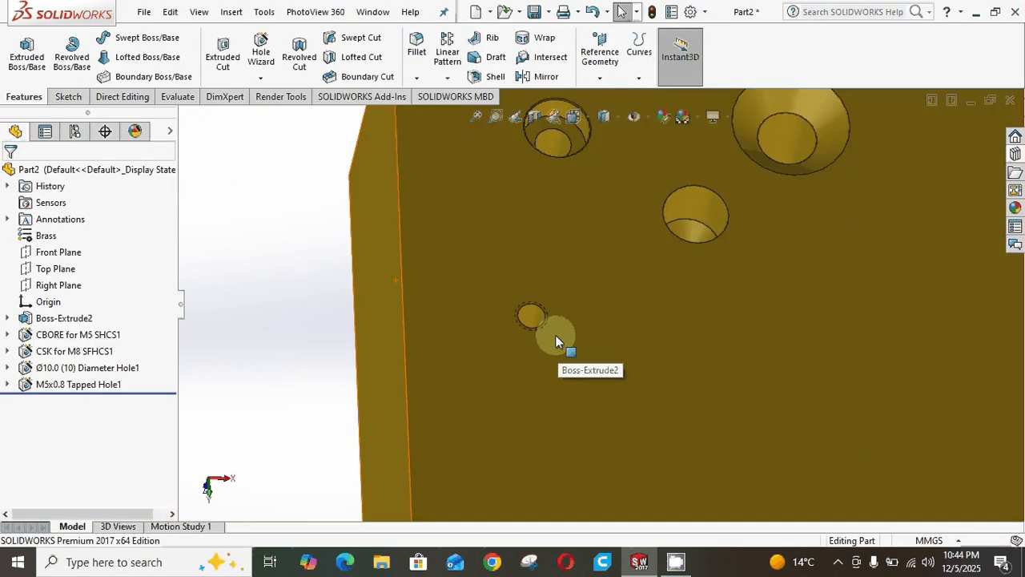
Step: Start a Hole Wizard slot in the ANSI Metric standard with the Drill sizes type
scroll(536, 313, down, 2)
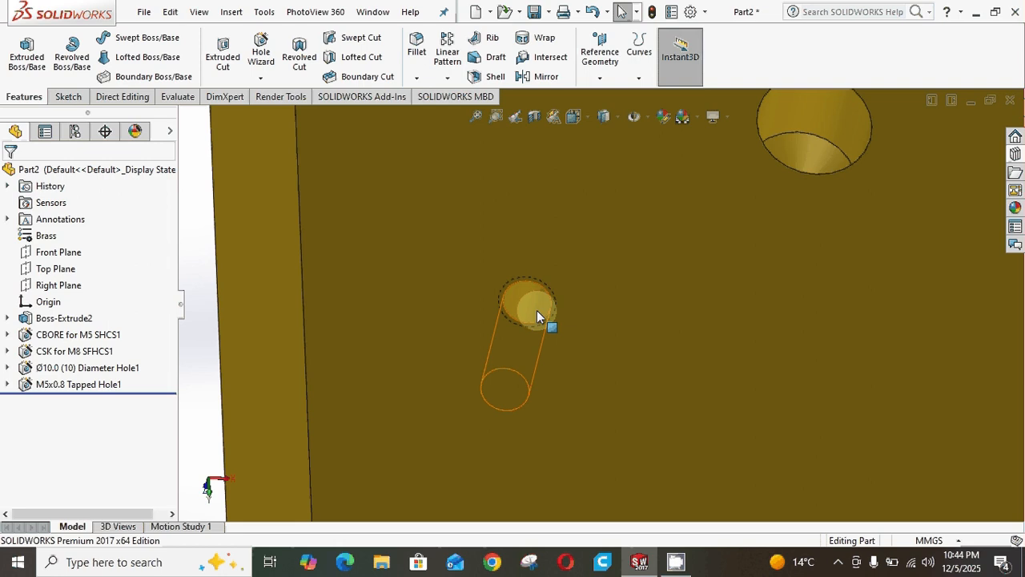
scroll(537, 316, up, 5)
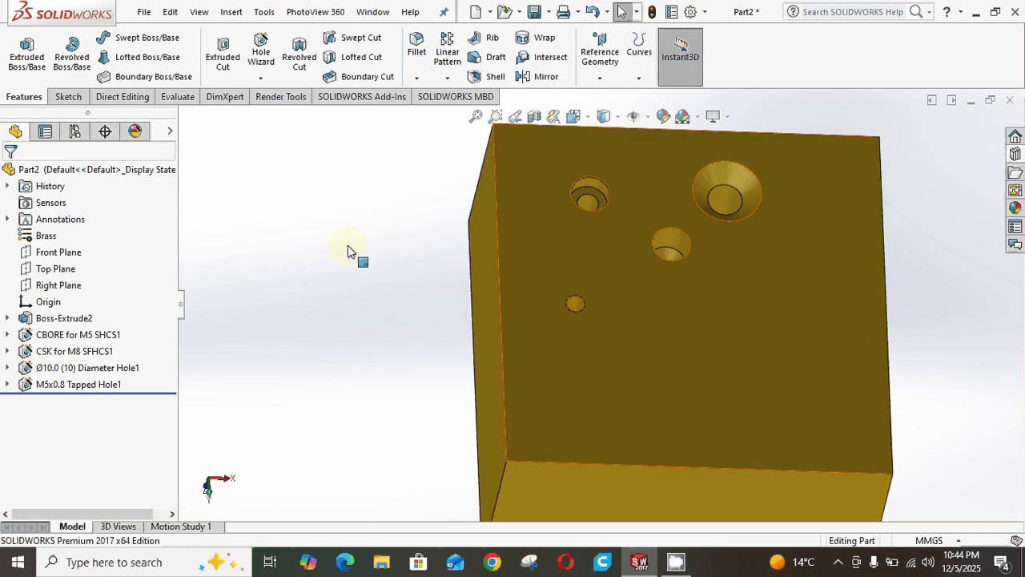
click(261, 51)
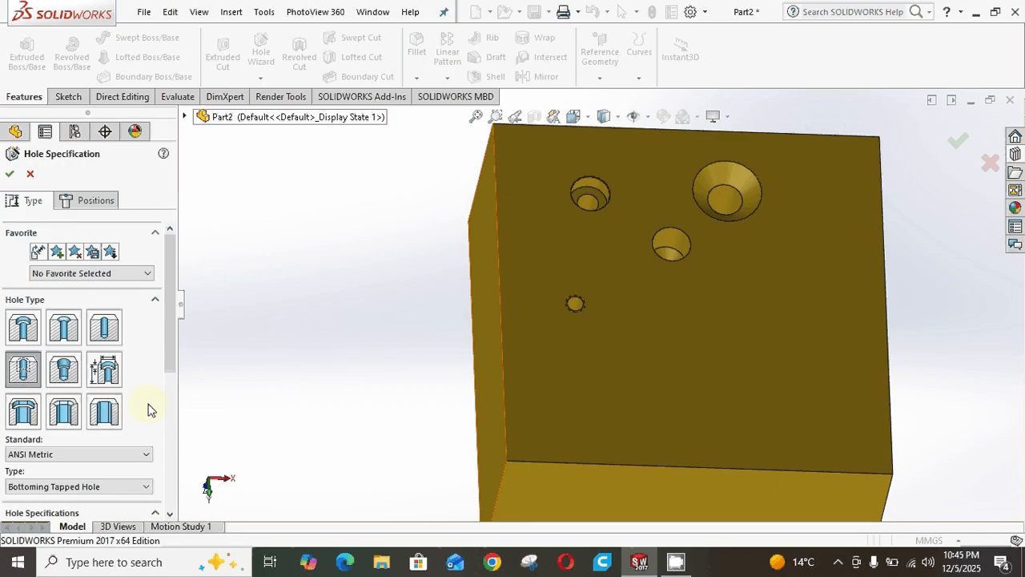
click(104, 412)
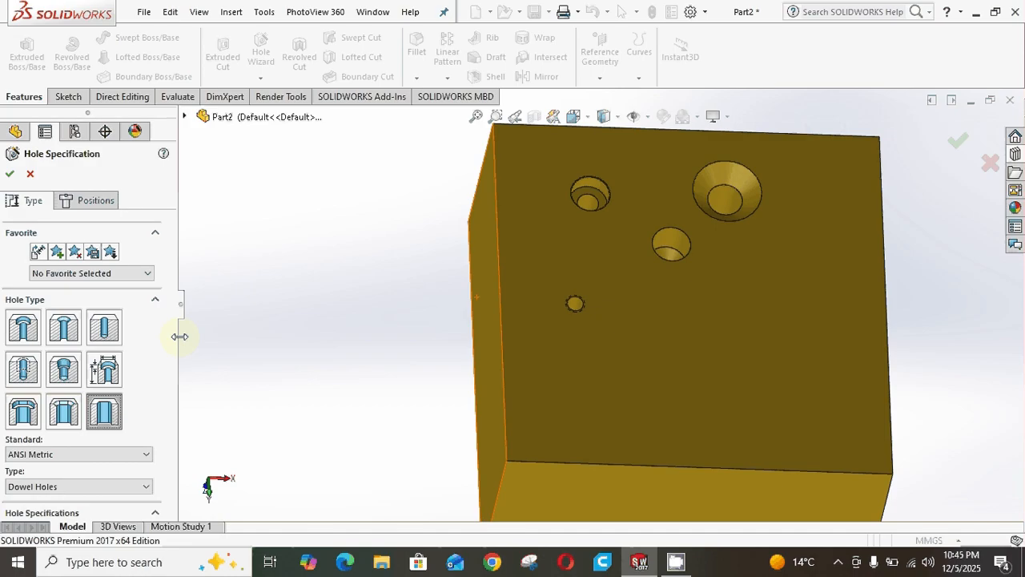
drag(171, 348, 175, 394)
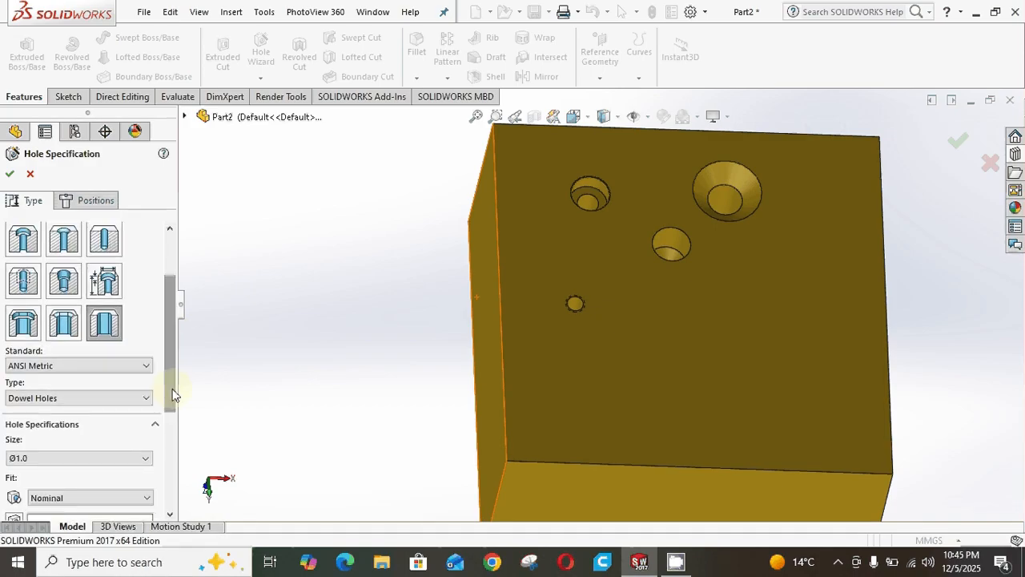
click(88, 398)
click(66, 420)
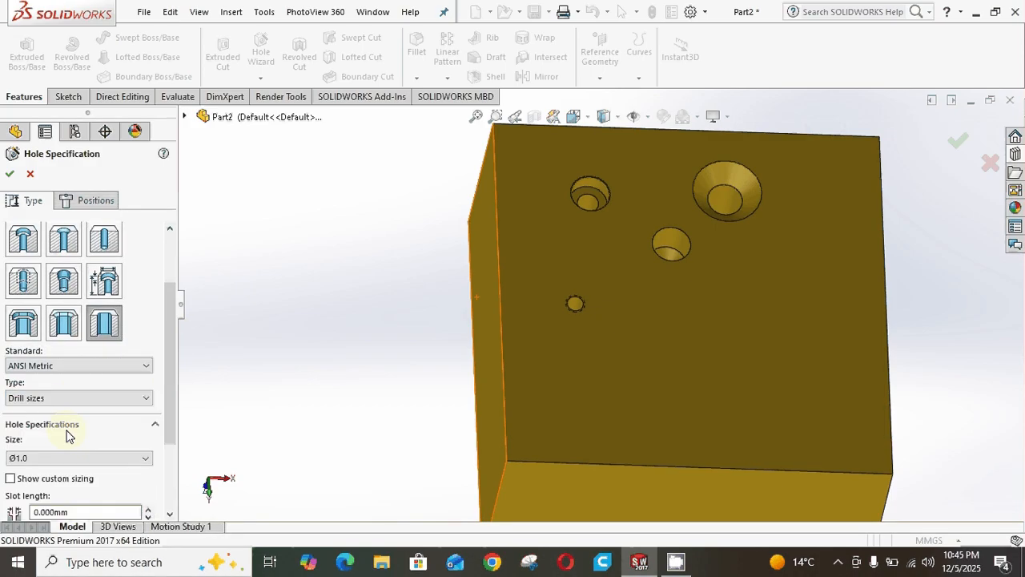
Step: Set the slot's size to Ø5.0
click(63, 453)
scroll(68, 415, down, 5)
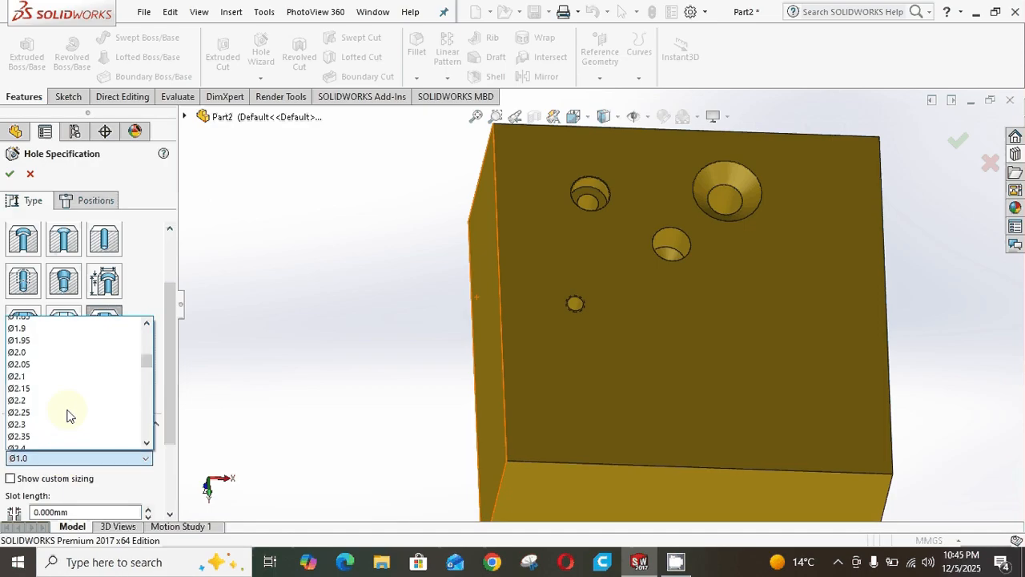
scroll(67, 415, down, 2)
scroll(63, 410, down, 7)
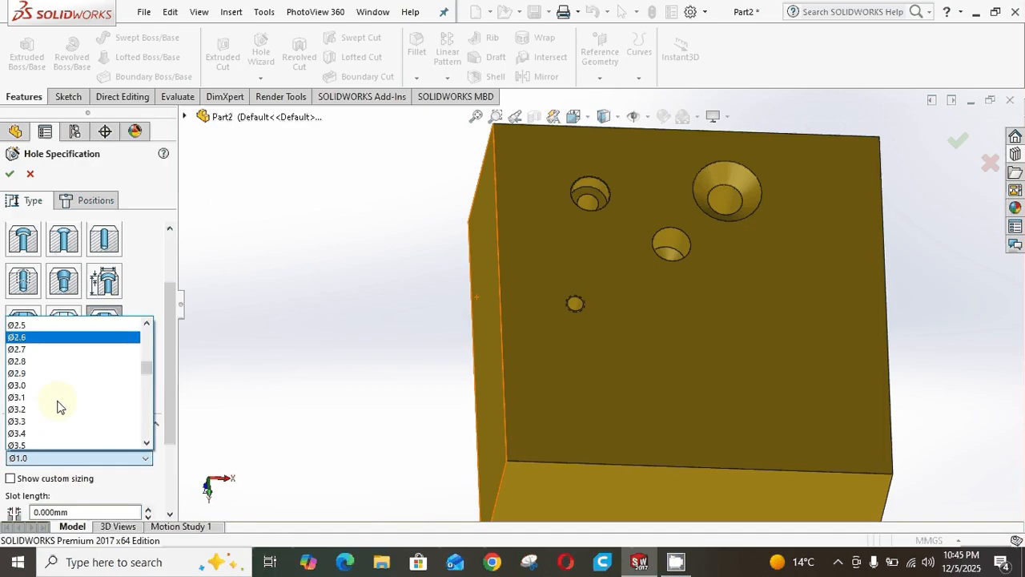
scroll(58, 407, down, 1)
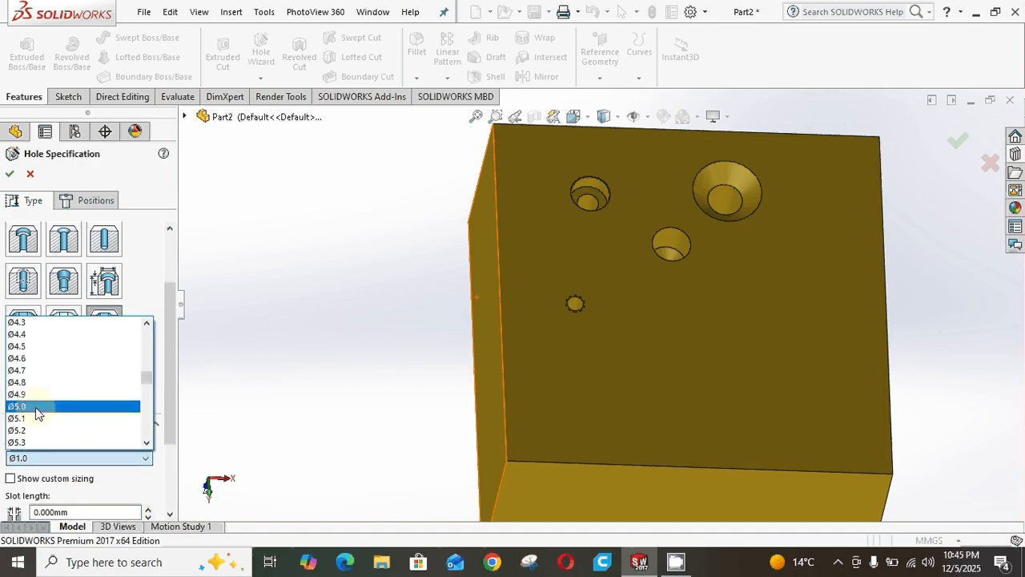
click(58, 407)
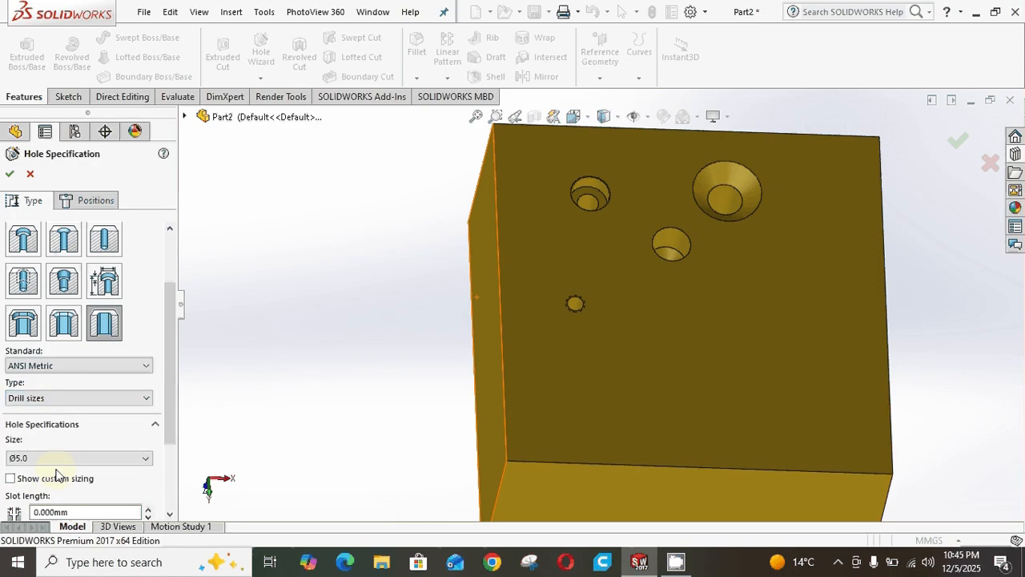
Step: Try to create three slots on the block's drilled face beyond the tapped hole
click(92, 203)
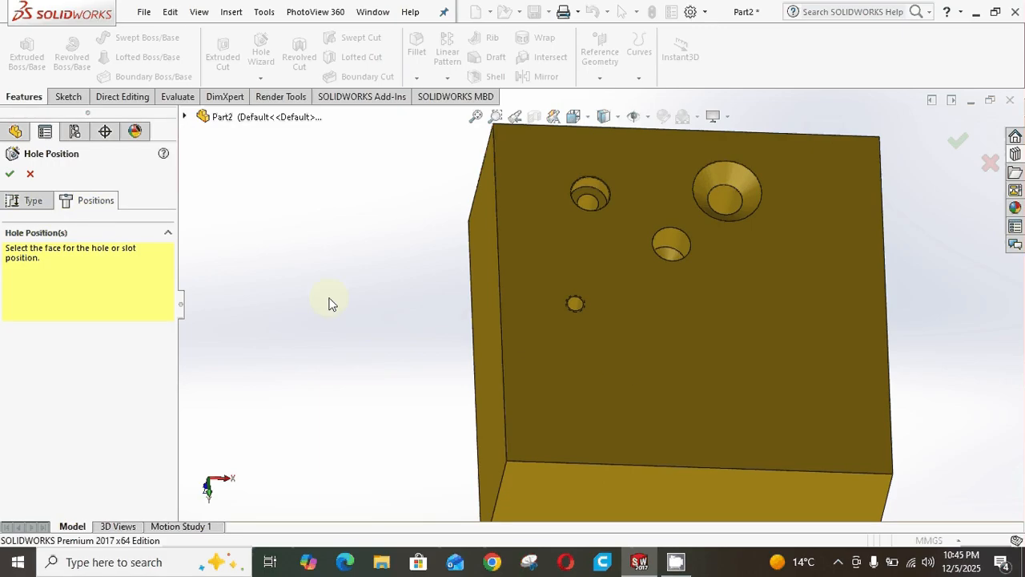
click(592, 361)
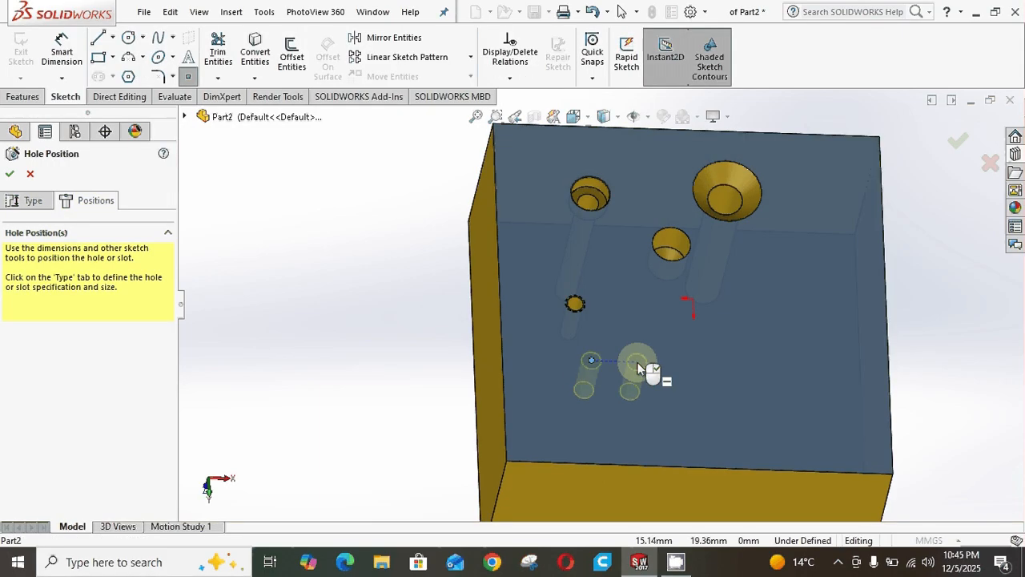
click(637, 363)
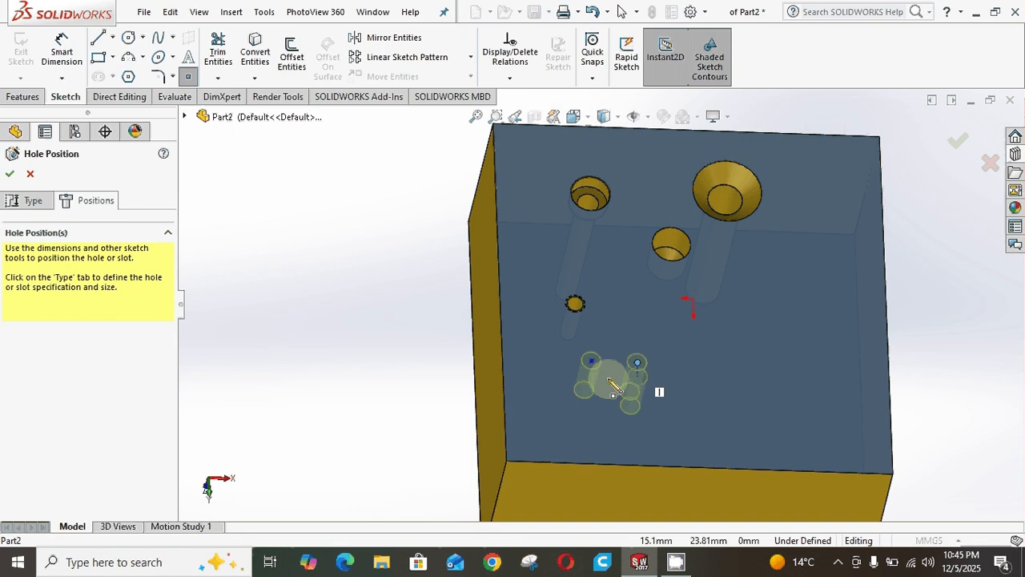
click(565, 371)
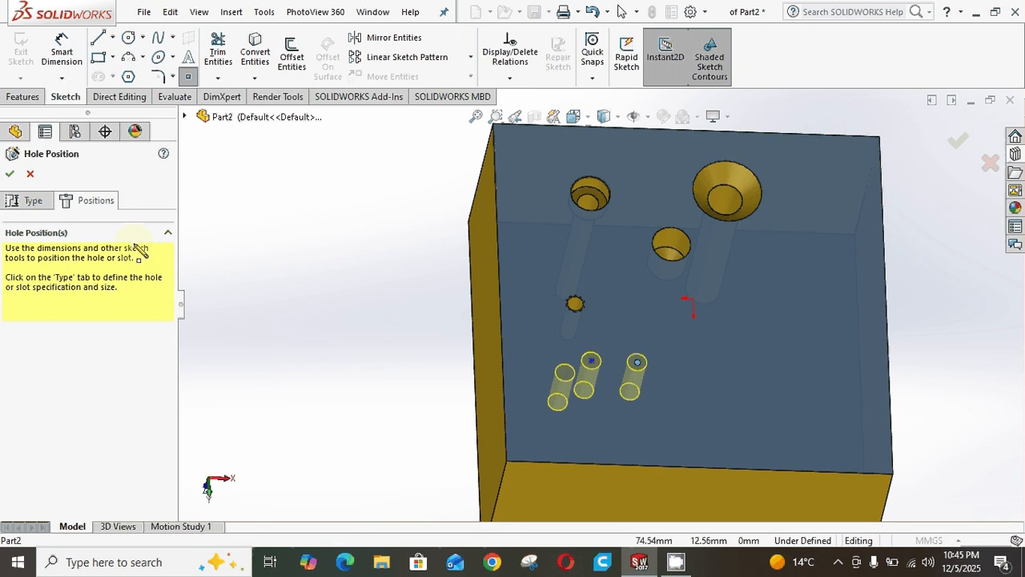
click(10, 175)
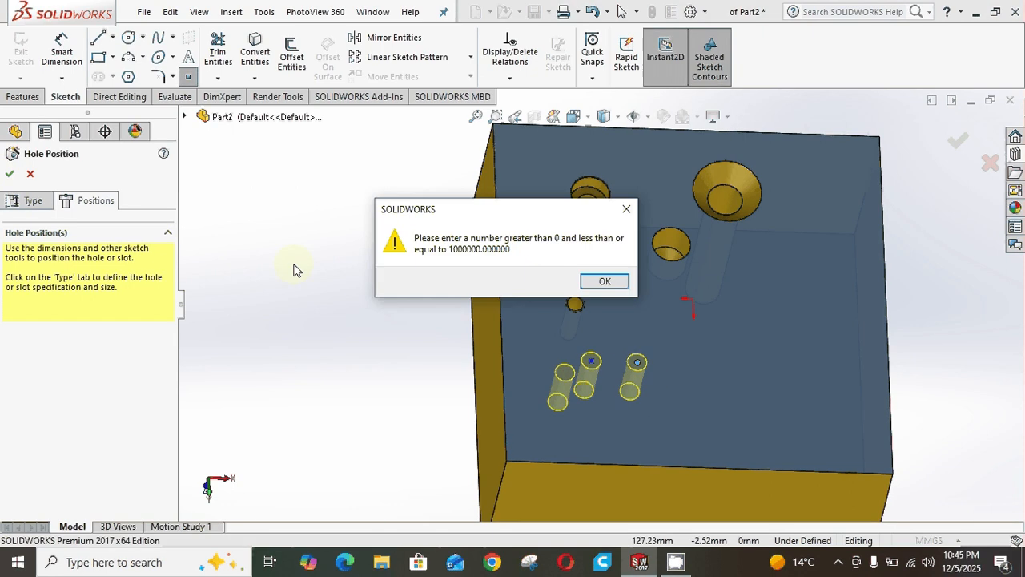
click(605, 282)
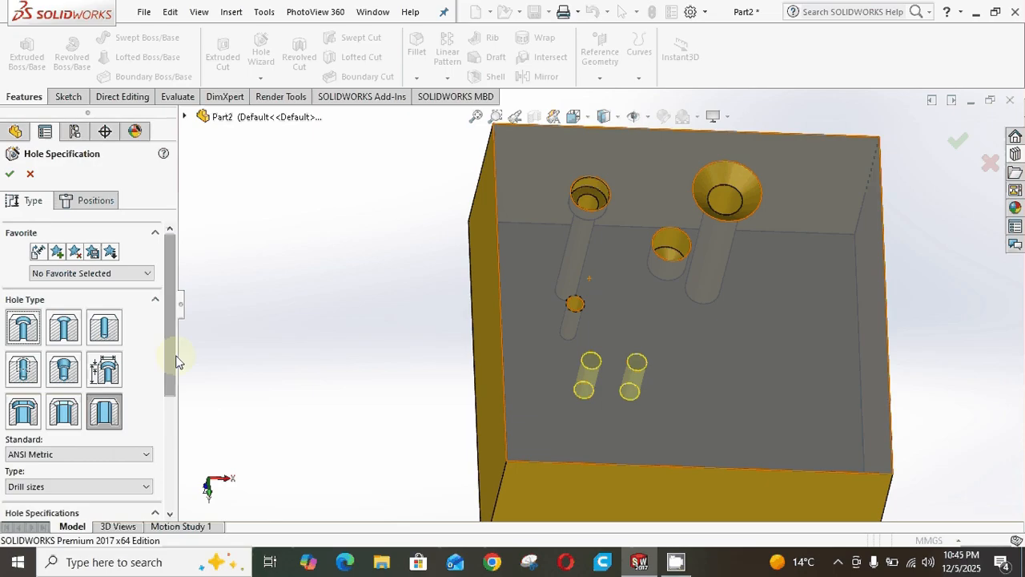
Step: Set the slot length to 12 mm, and cancel the hole definition with its placed slots
scroll(104, 231, down, 2)
click(102, 202)
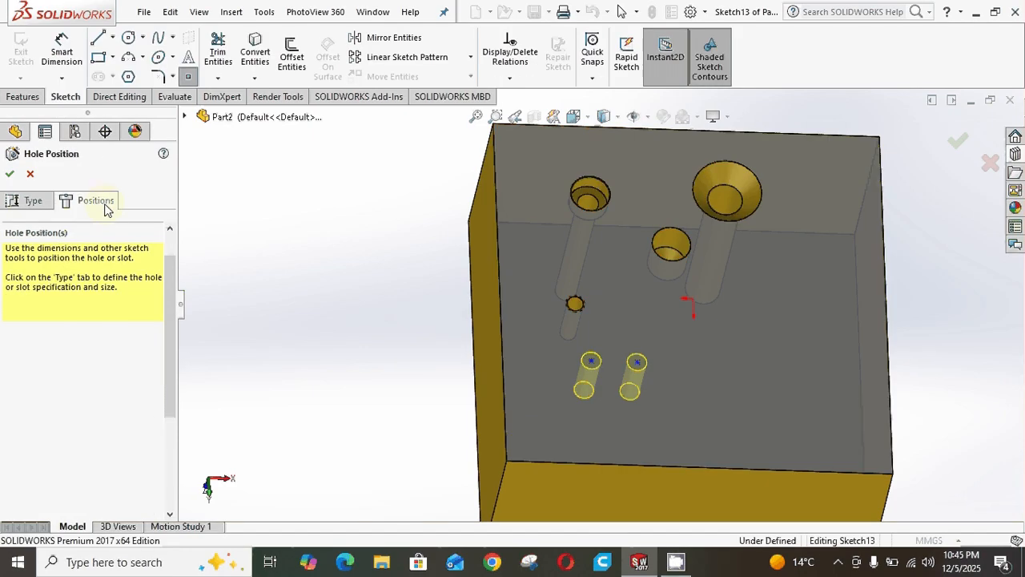
click(33, 200)
drag(171, 277, 168, 378)
scroll(167, 381, down, 1)
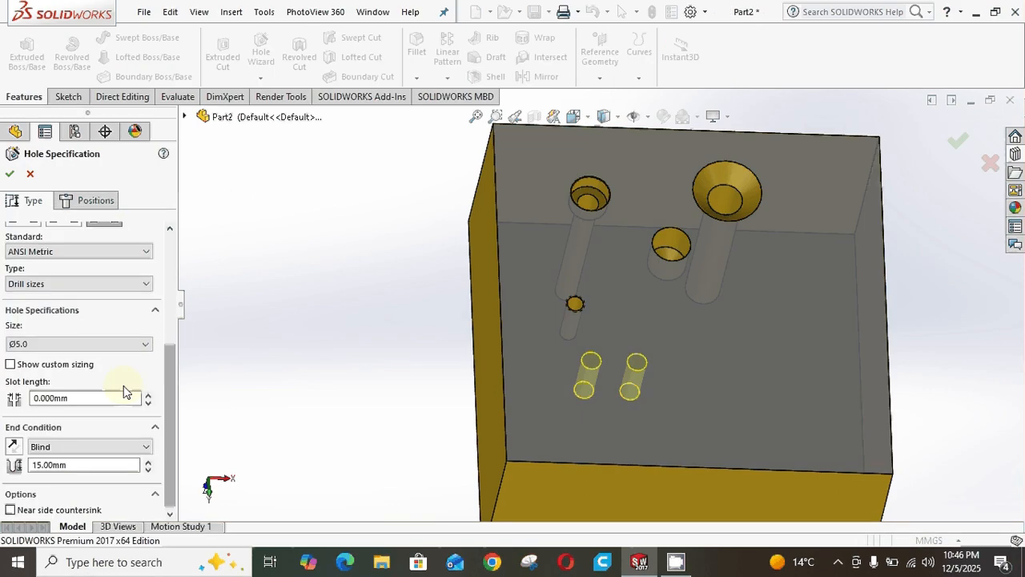
click(85, 398)
drag(84, 398, 17, 398)
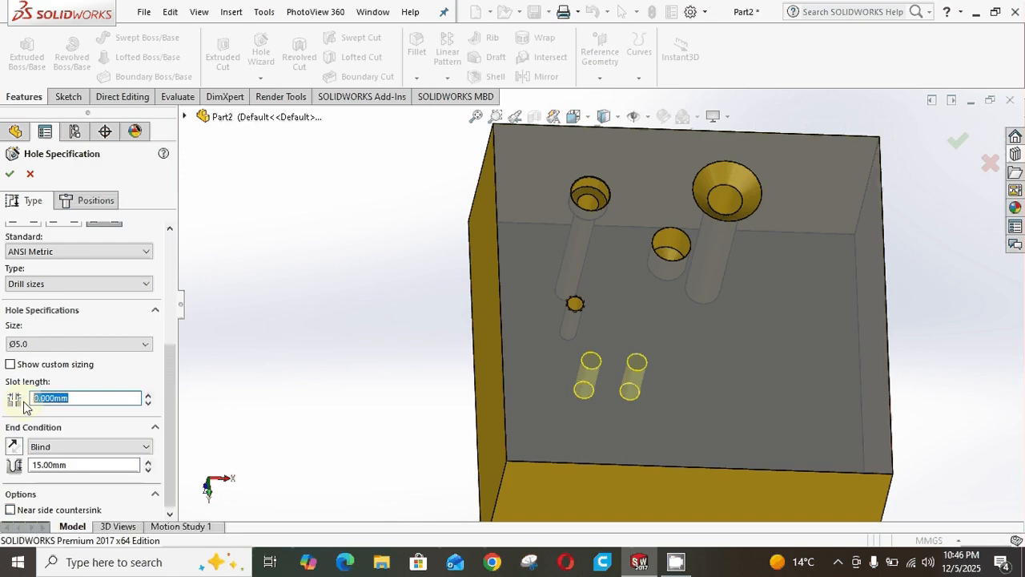
text(12)
key(Return)
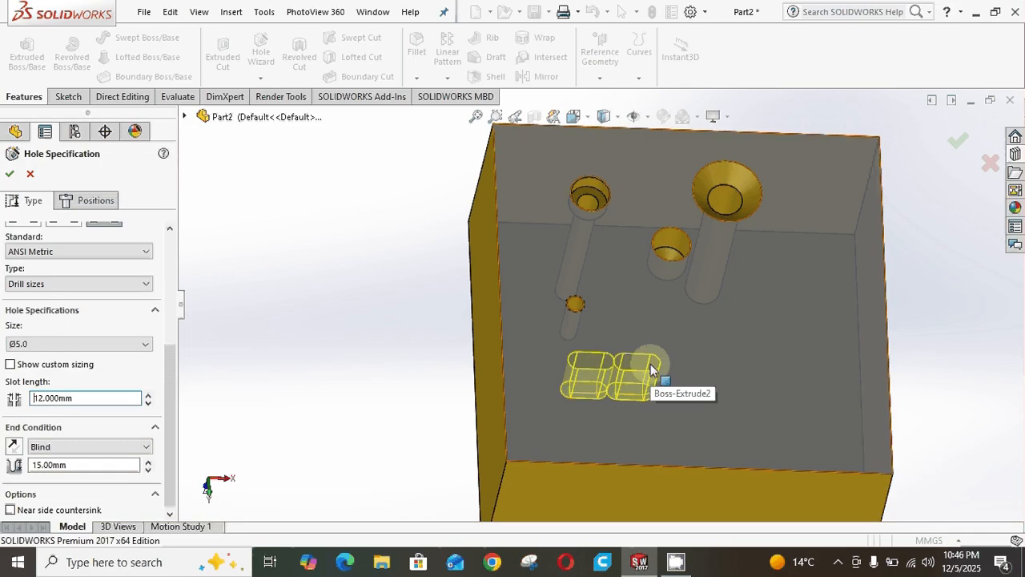
click(30, 173)
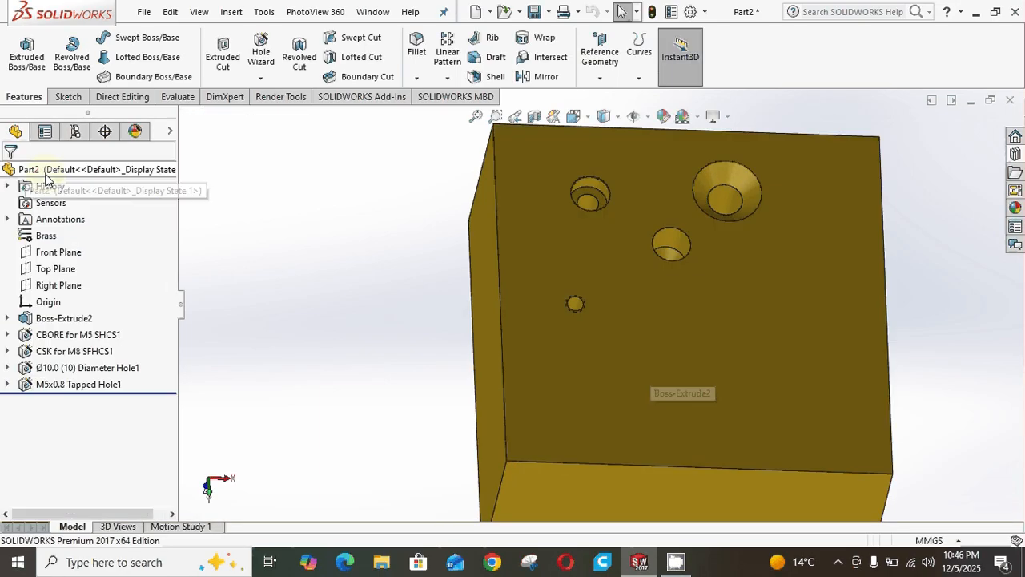
Step: Create a single Ø5.0 slot, 12 mm slot length and 15 mm blind, on the drilled face about 24.6 mm and 22.6 mm from the sketch origin
click(261, 52)
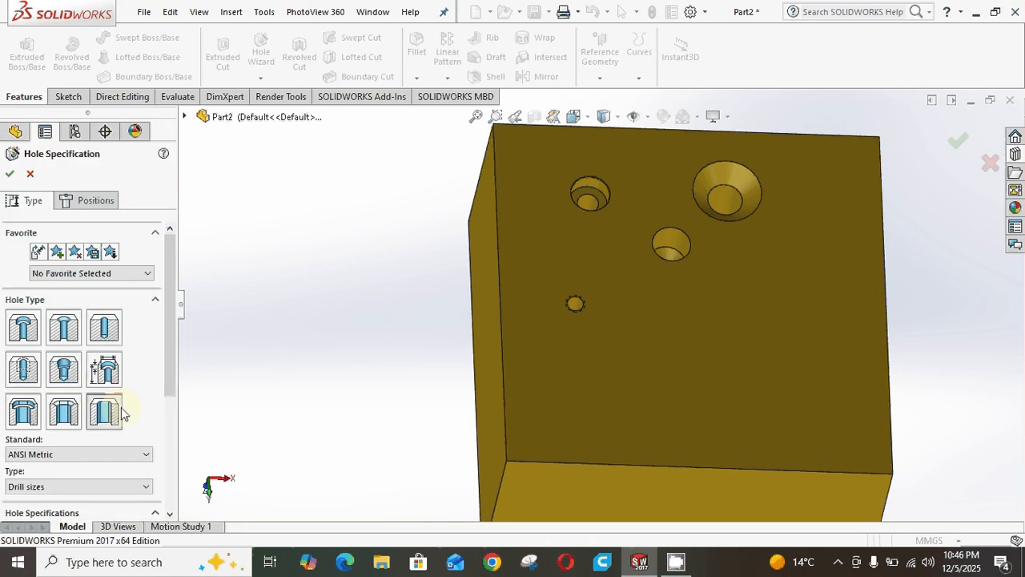
scroll(173, 376, down, 3)
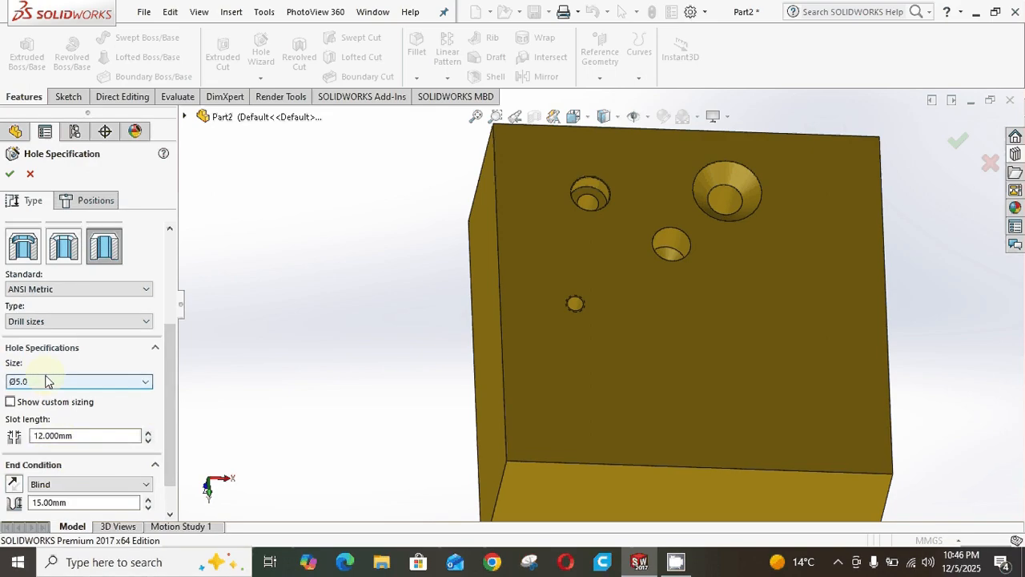
click(88, 200)
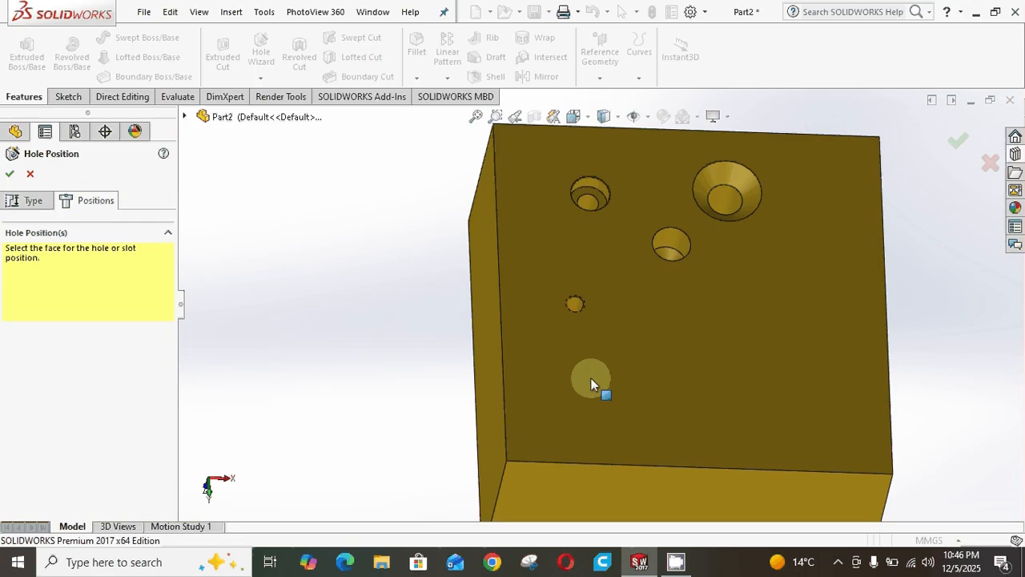
click(585, 372)
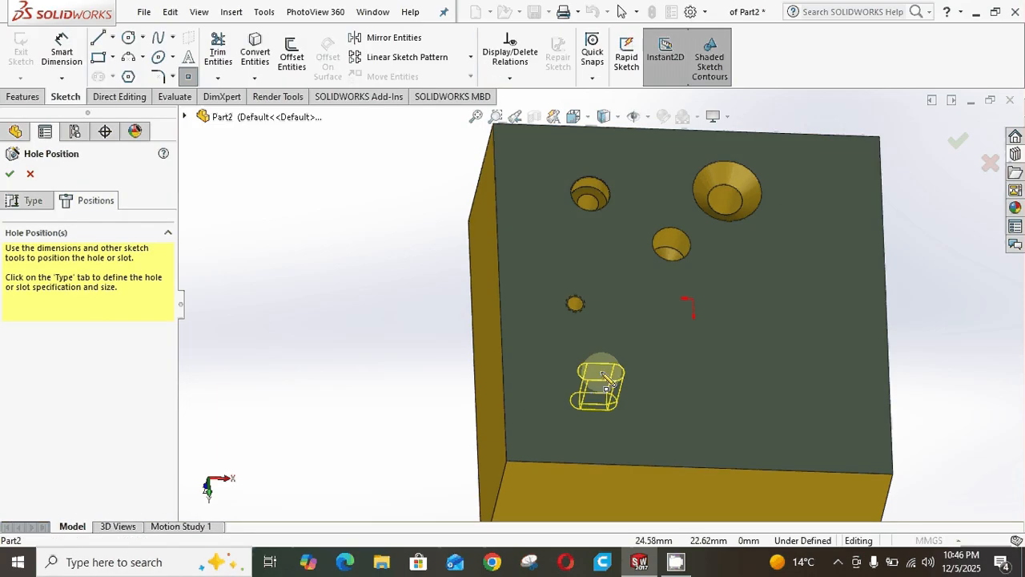
click(601, 372)
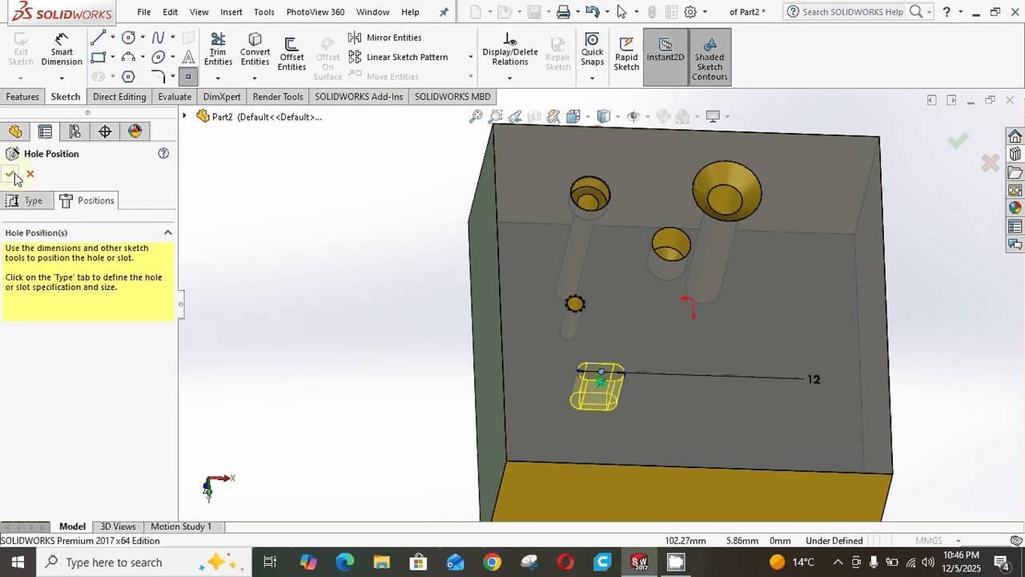
click(10, 173)
middle_drag(459, 356, 429, 421)
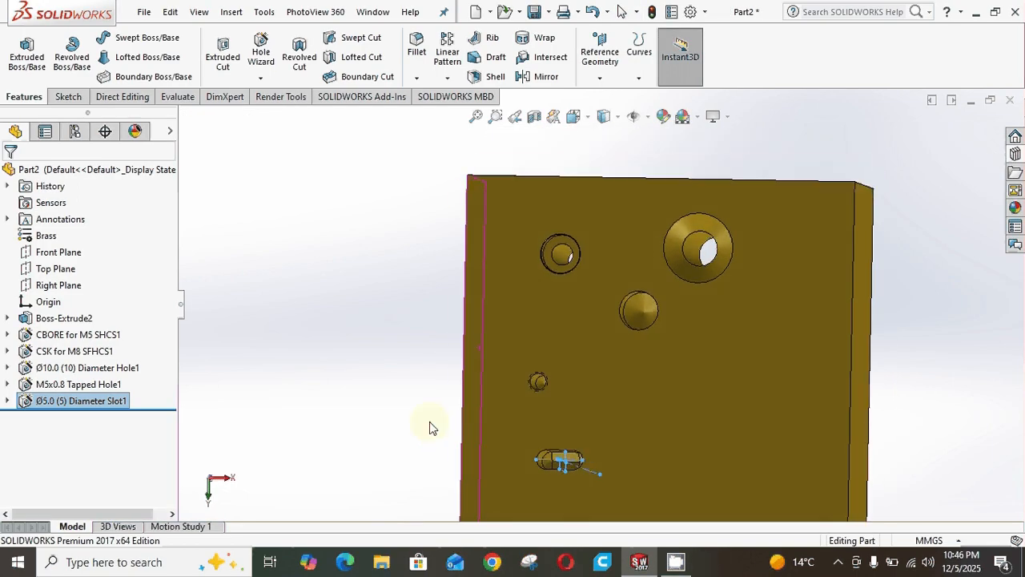
click(430, 421)
scroll(568, 460, down, 3)
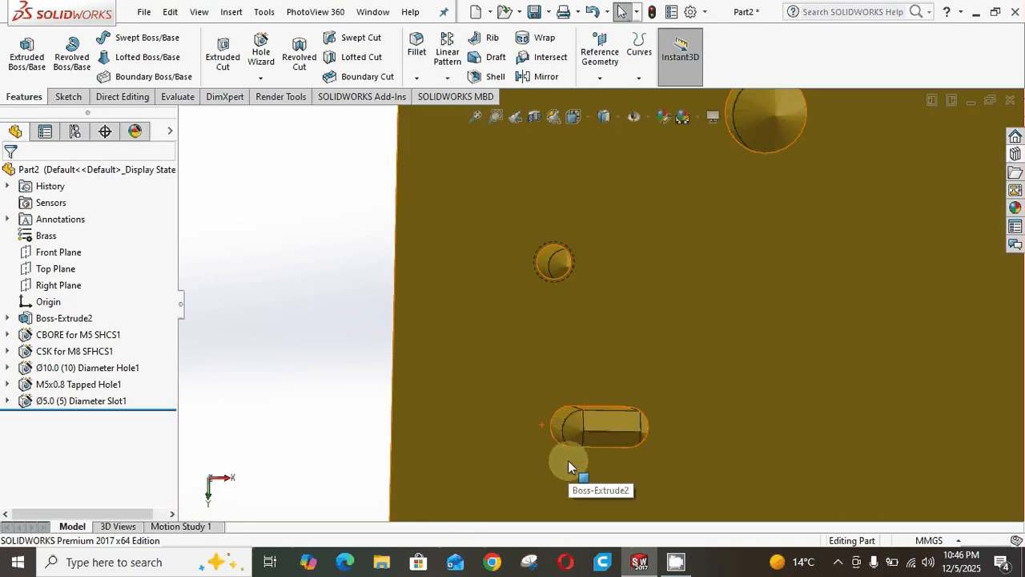
scroll(611, 431, up, 5)
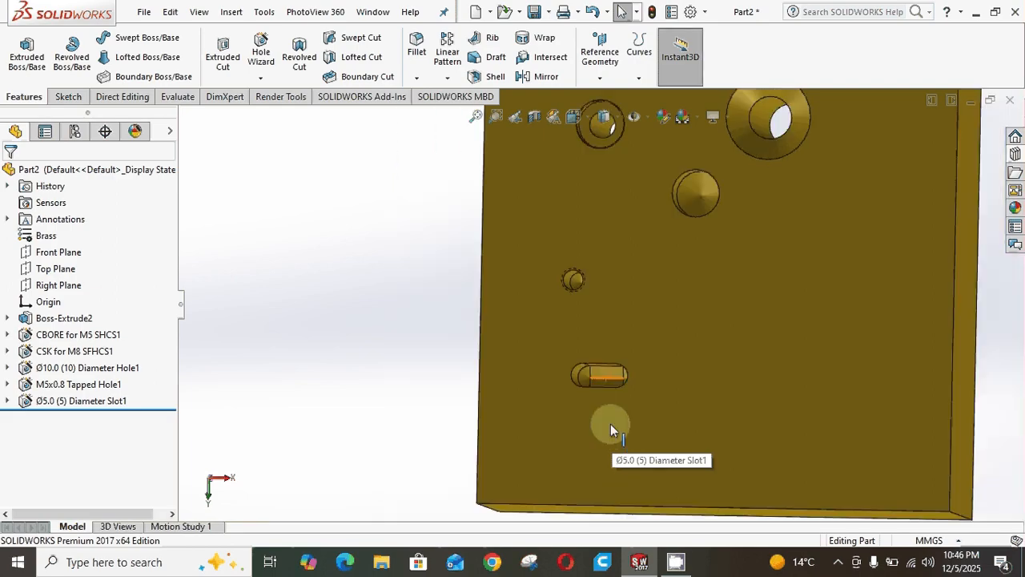
middle_drag(610, 424, 632, 295)
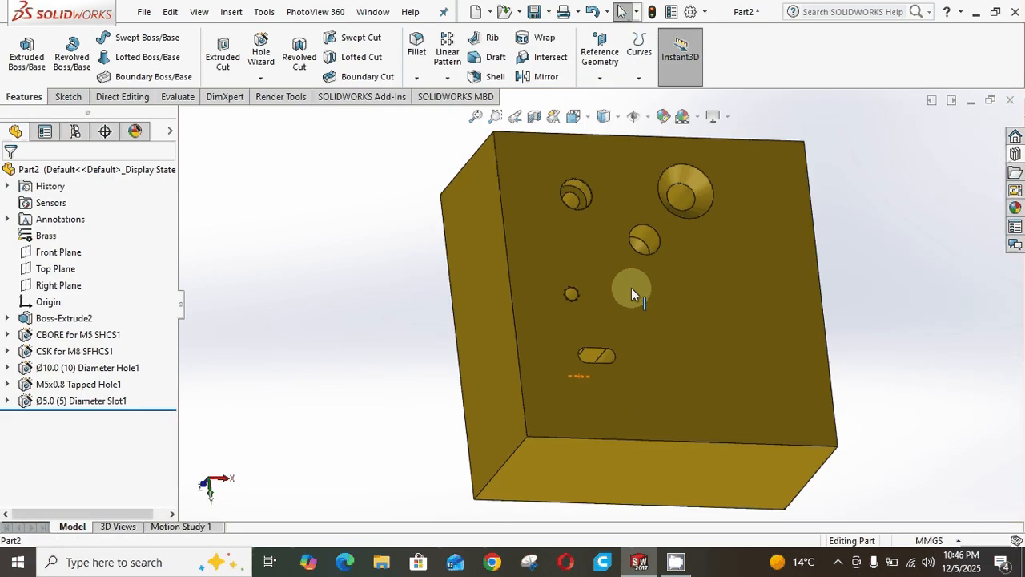